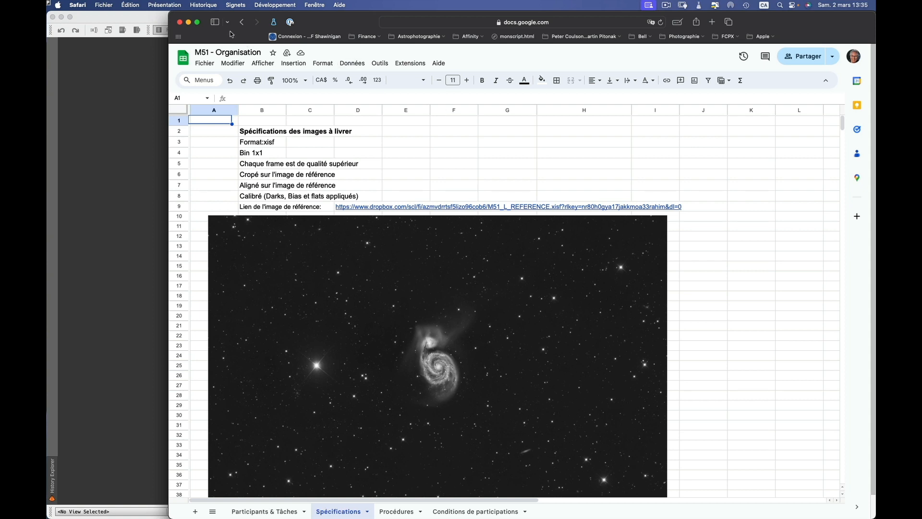
Glance at the Participants & Tâches sheet, return to Spécifications, then close both browser windows.
left_click(271, 511)
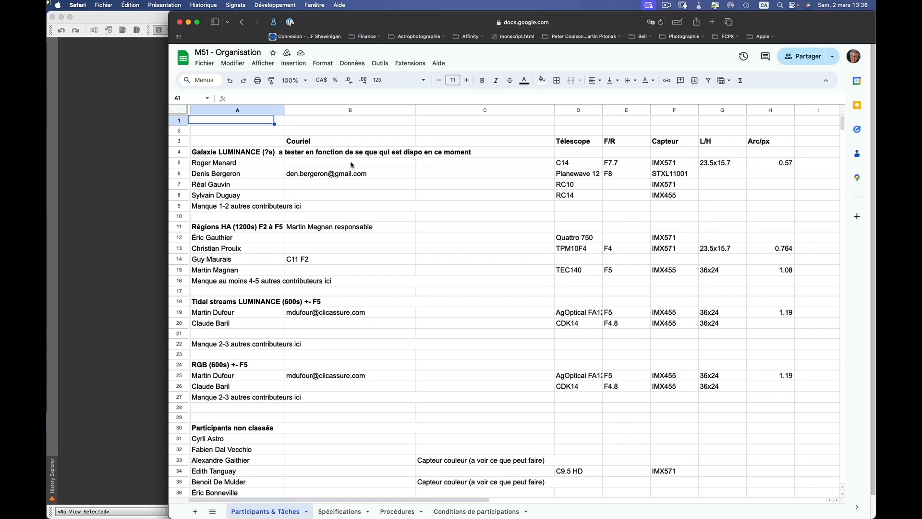
left_click(358, 511)
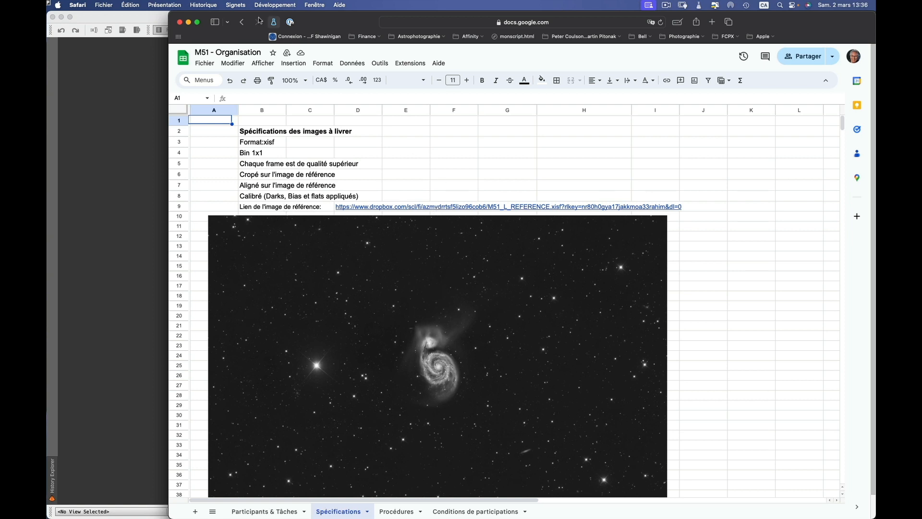
left_click(180, 22)
left_click(180, 23)
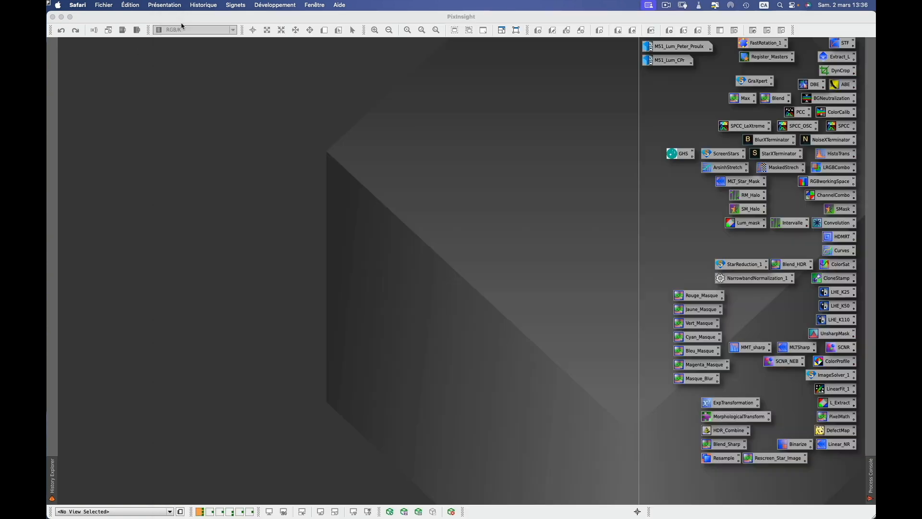
left_click(183, 21)
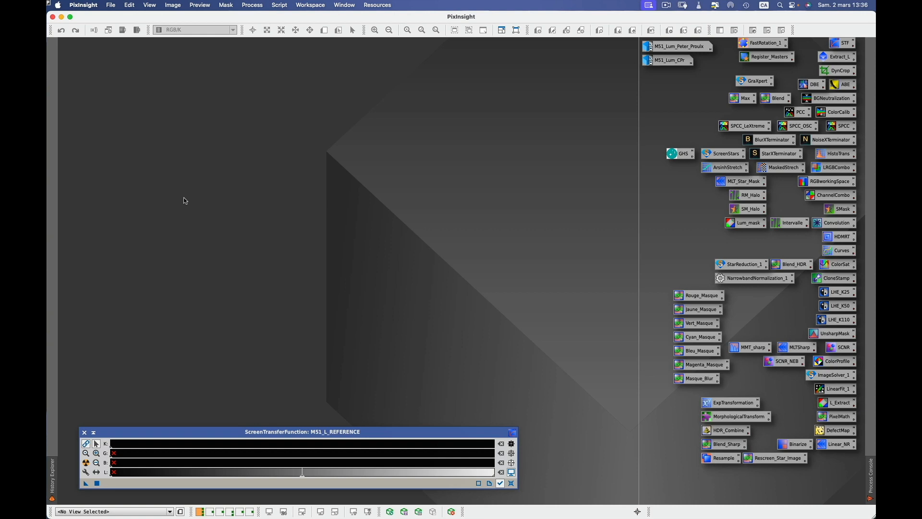
key("super+Tab")
key("super+Tab")
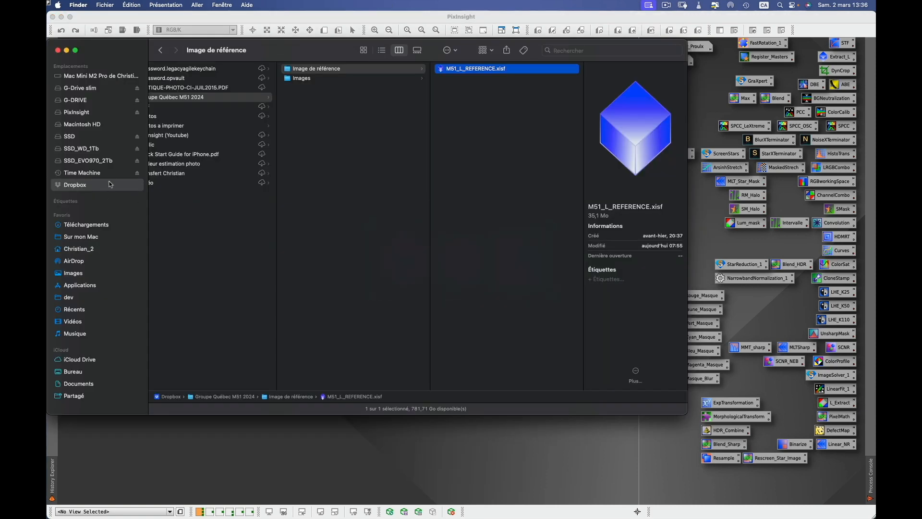
left_click(110, 185)
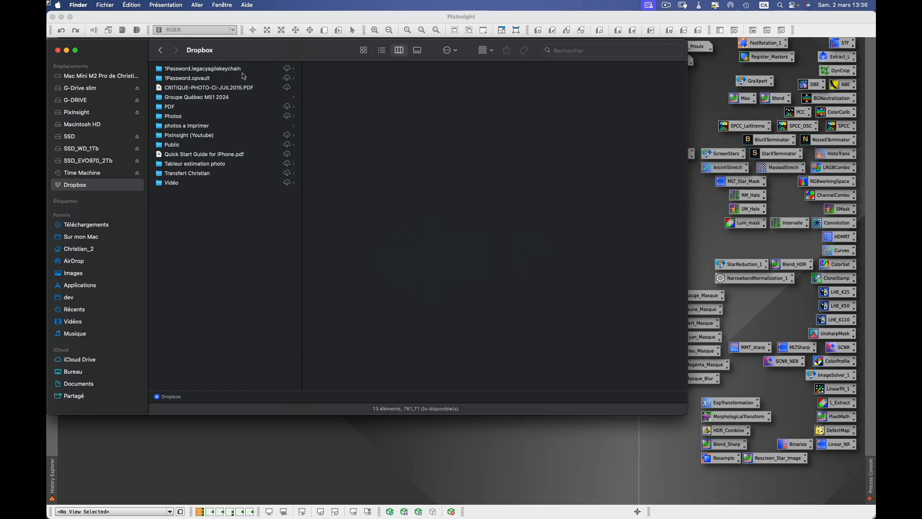
left_click(208, 98)
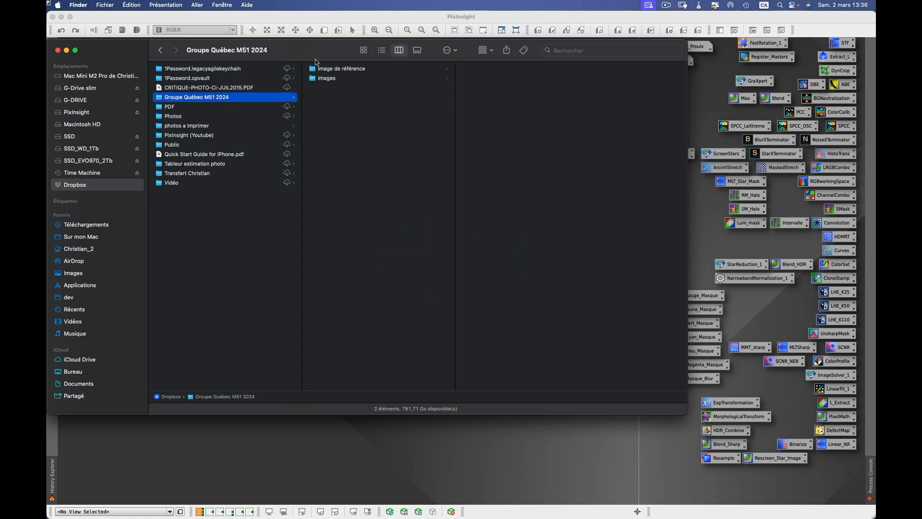
left_click(351, 70)
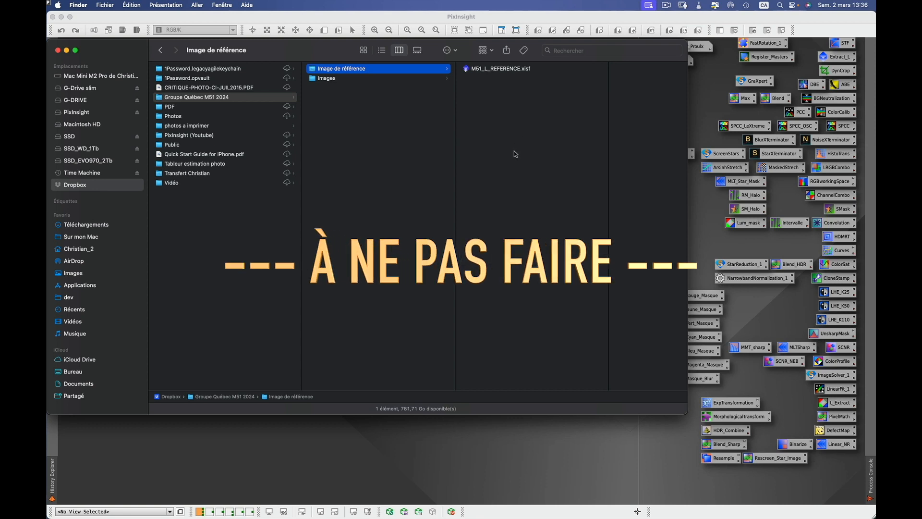
left_click(470, 70)
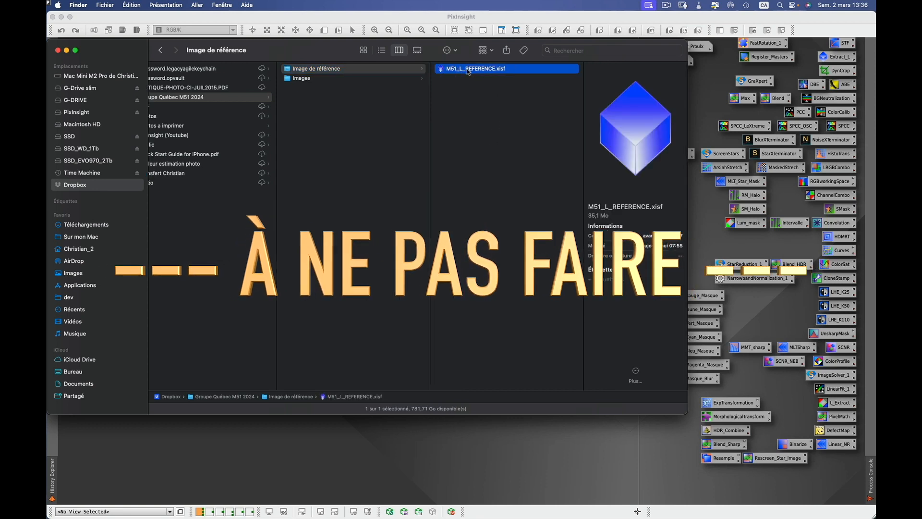
left_click_drag(469, 72, 91, 368)
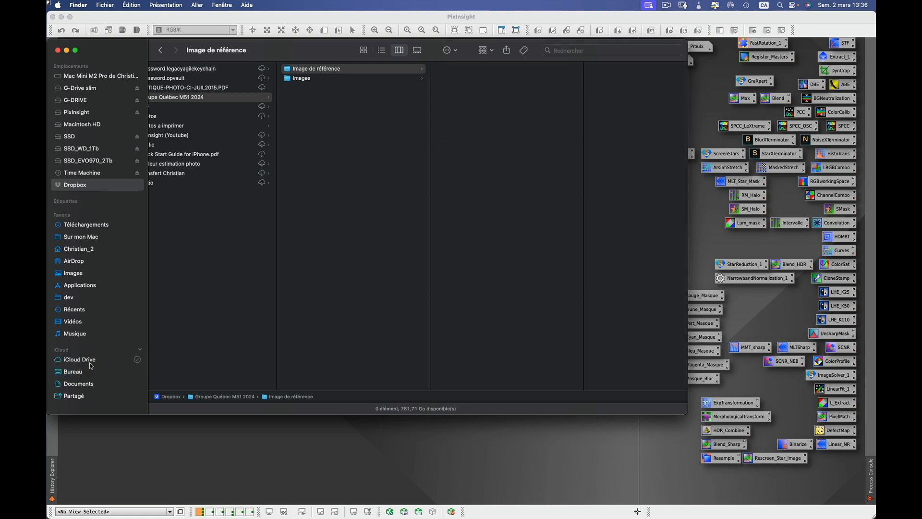
left_click(88, 372)
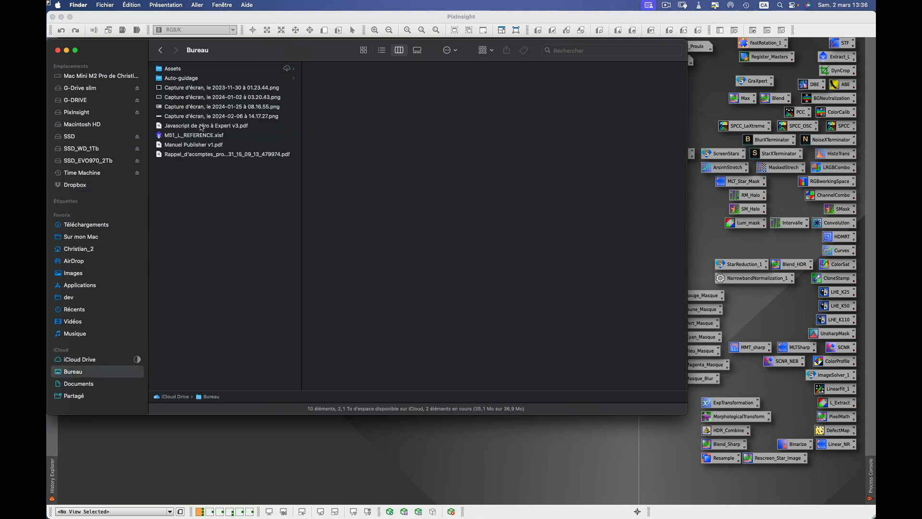
left_click(85, 186)
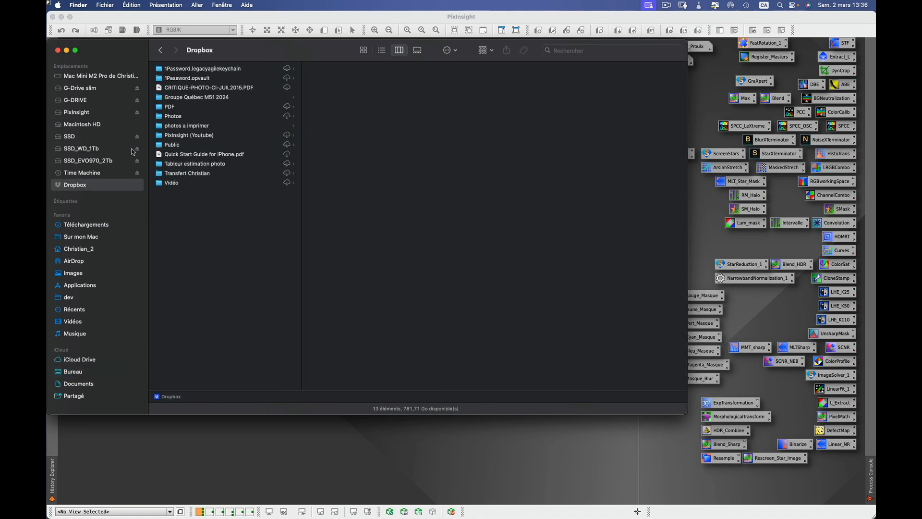
left_click(220, 97)
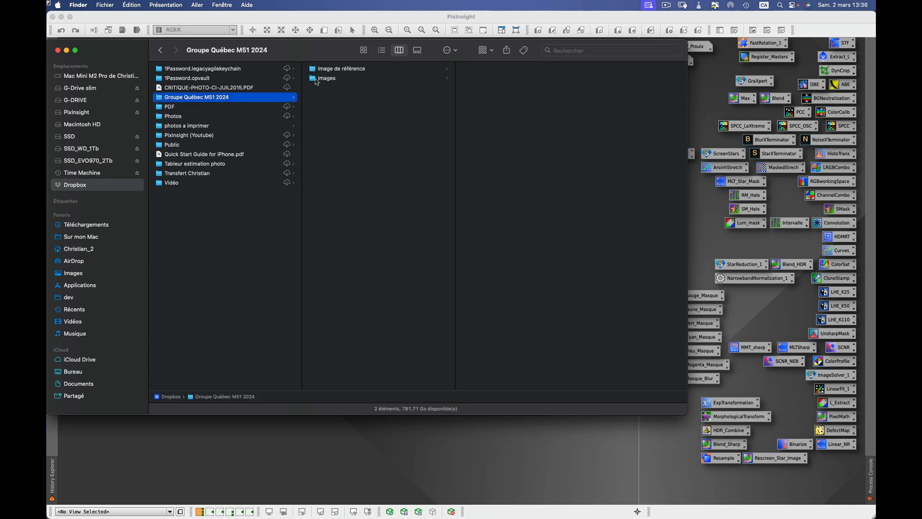
left_click(340, 70)
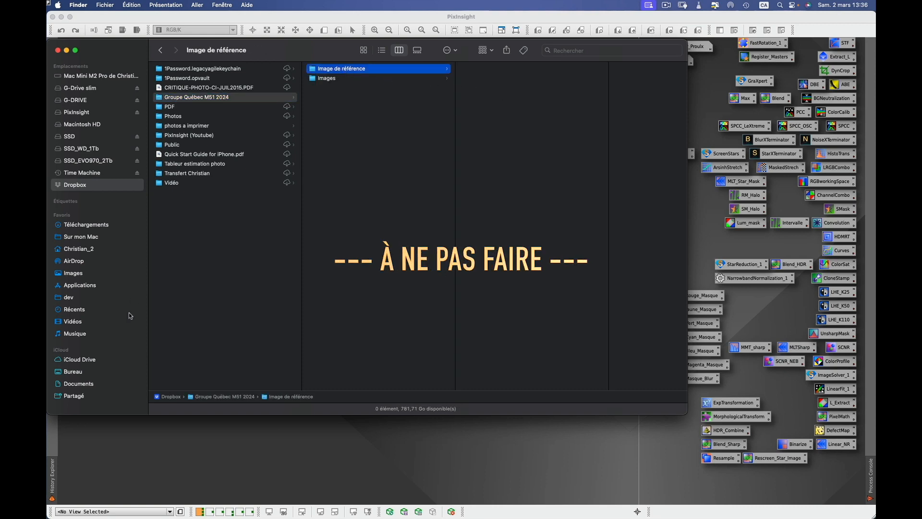
left_click(75, 371)
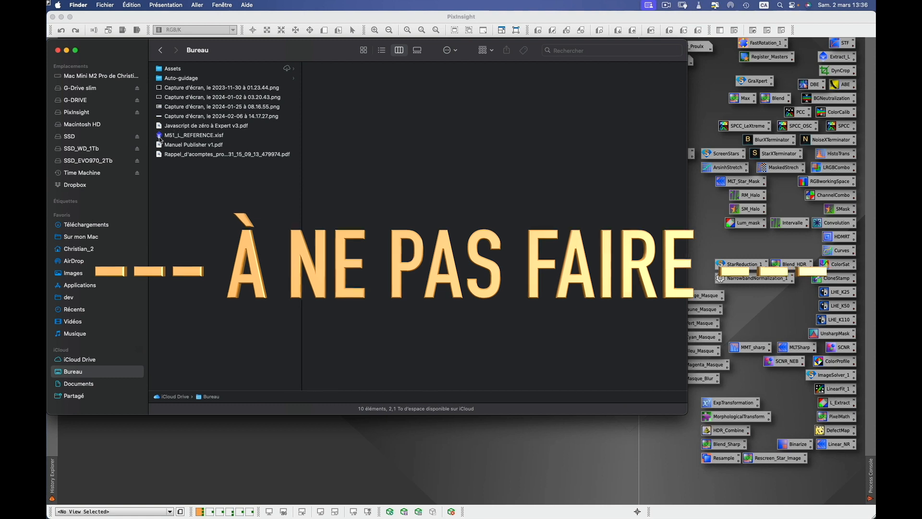
left_click_drag(178, 134, 523, 95)
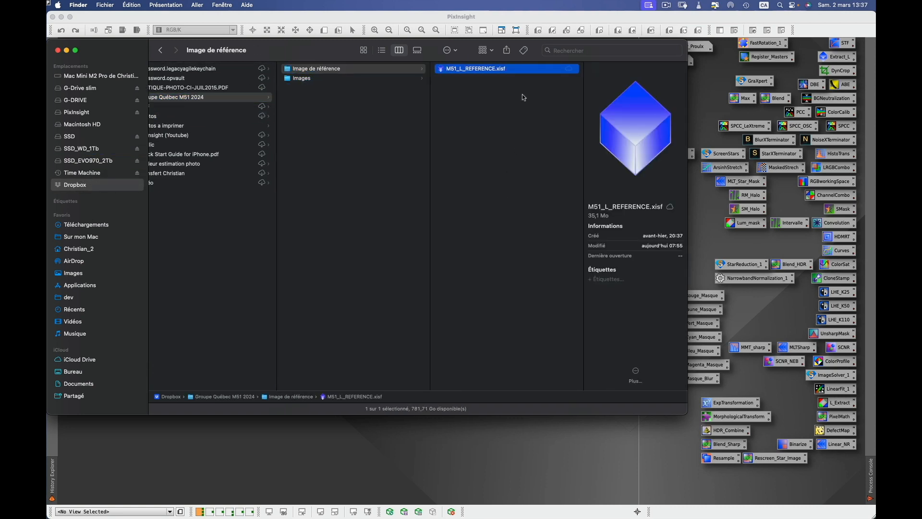
left_click(293, 438)
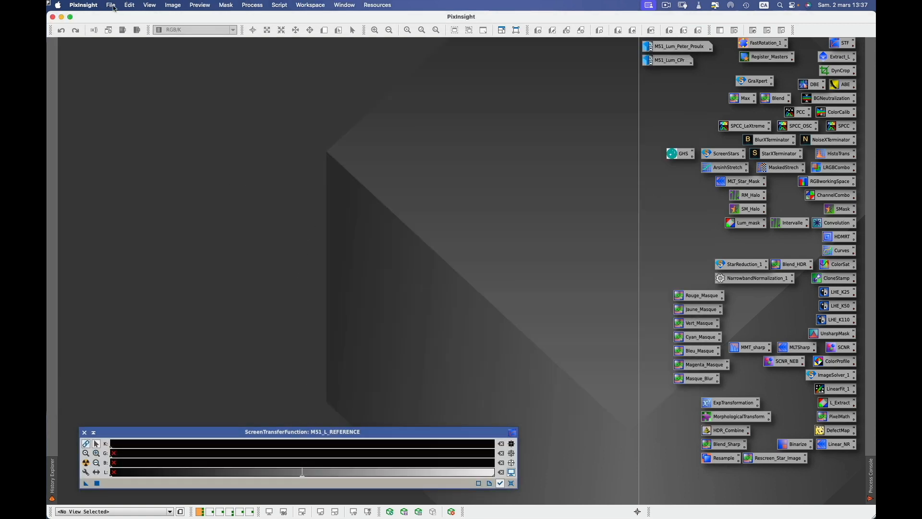
Open M51_L_REFERENCE.xisf from Dropbox's Groupe Québec M51 2024 / Image de référence folder.
left_click(114, 8)
left_click(121, 21)
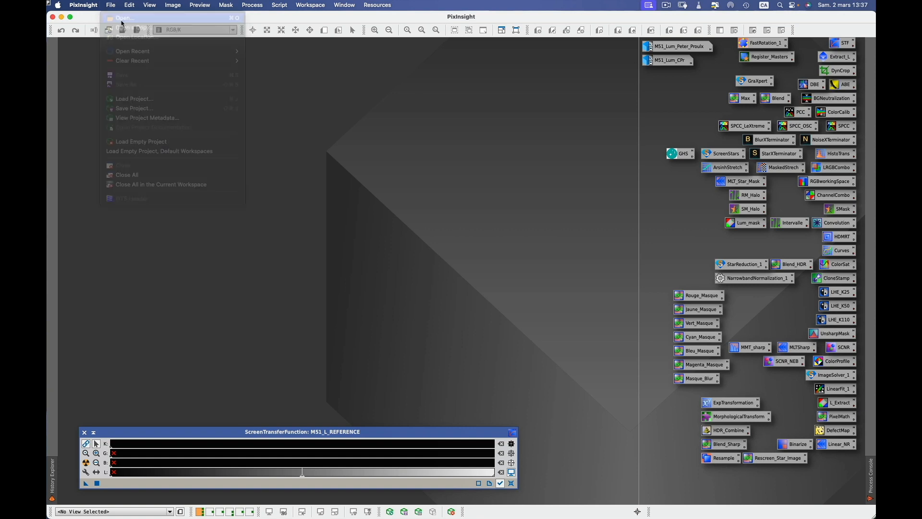
left_click(317, 220)
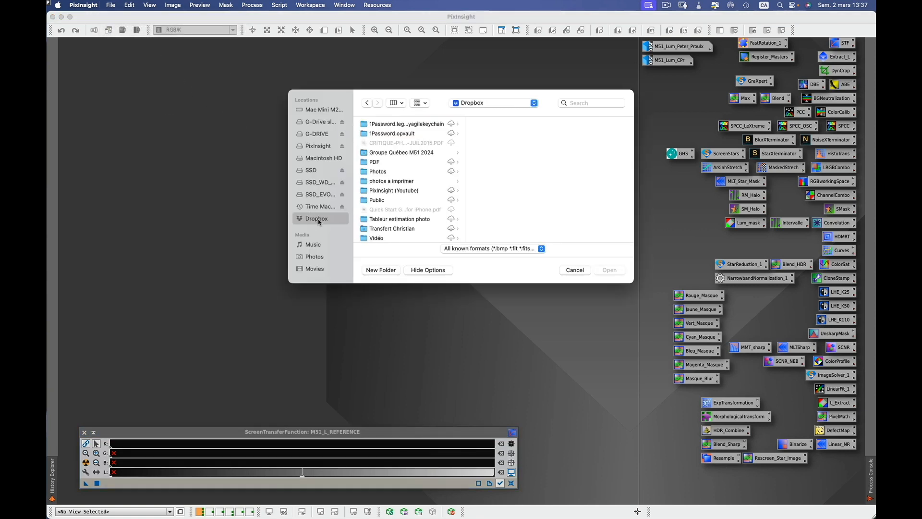
left_click(411, 152)
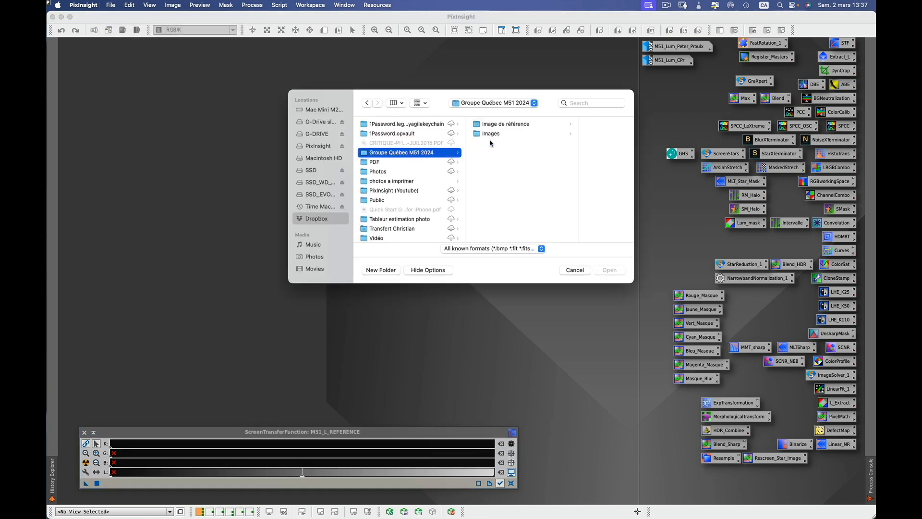
left_click(514, 124)
left_click(569, 126)
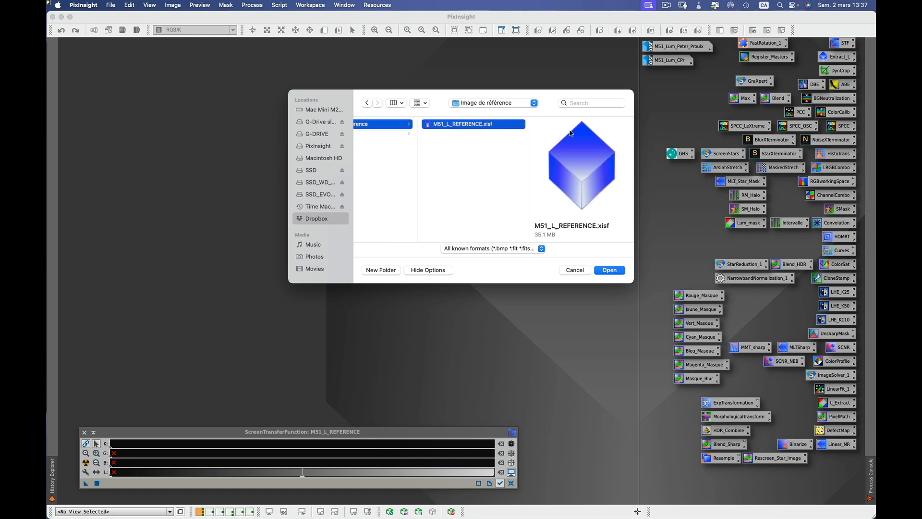
left_click(605, 268)
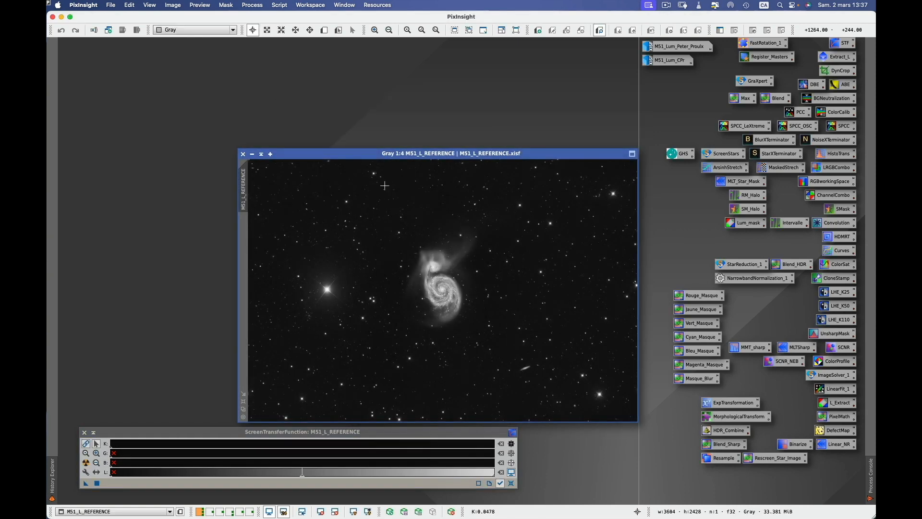
left_click_drag(389, 155, 218, 85)
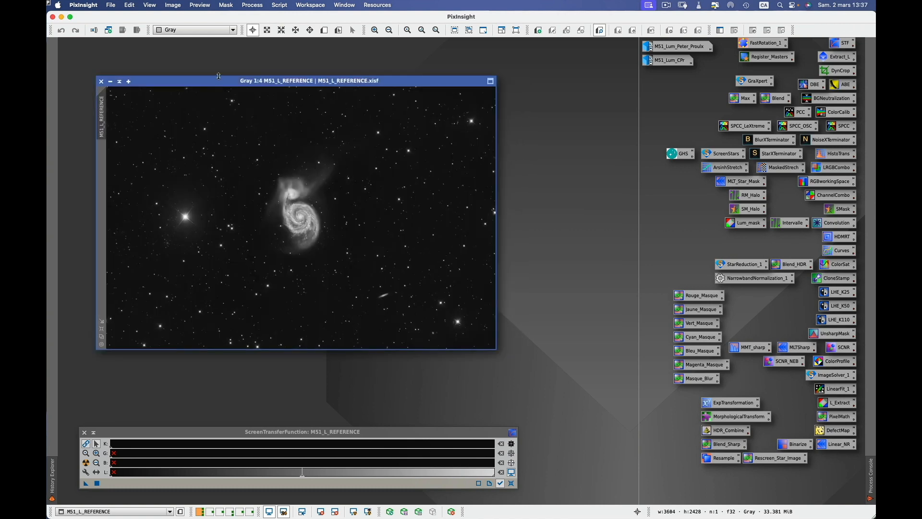
Save it over the existing copy in SSD's _Projet M51 (Collaboratif) folder with default XISF options.
left_click(111, 5)
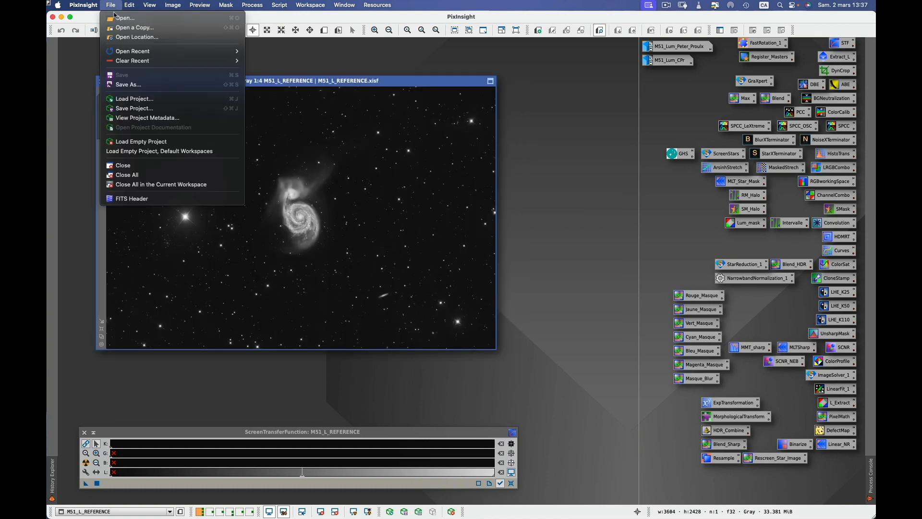
left_click(128, 84)
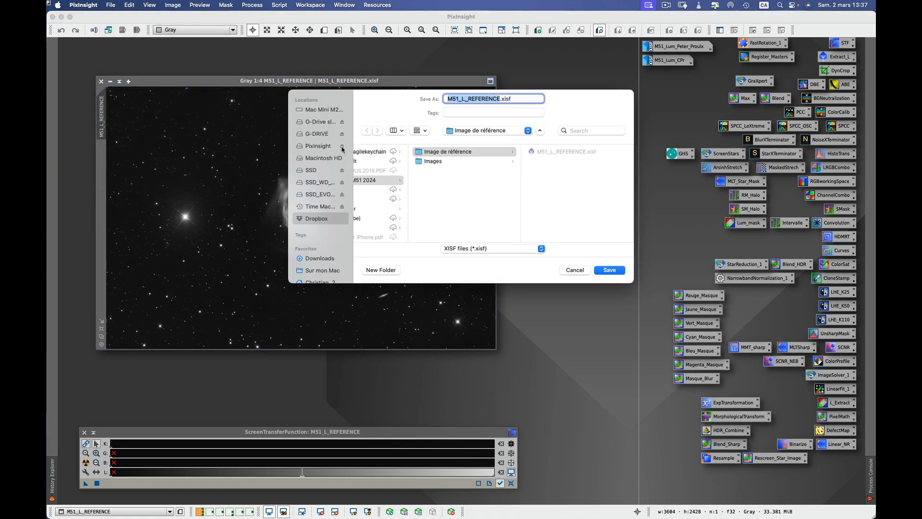
left_click(311, 171)
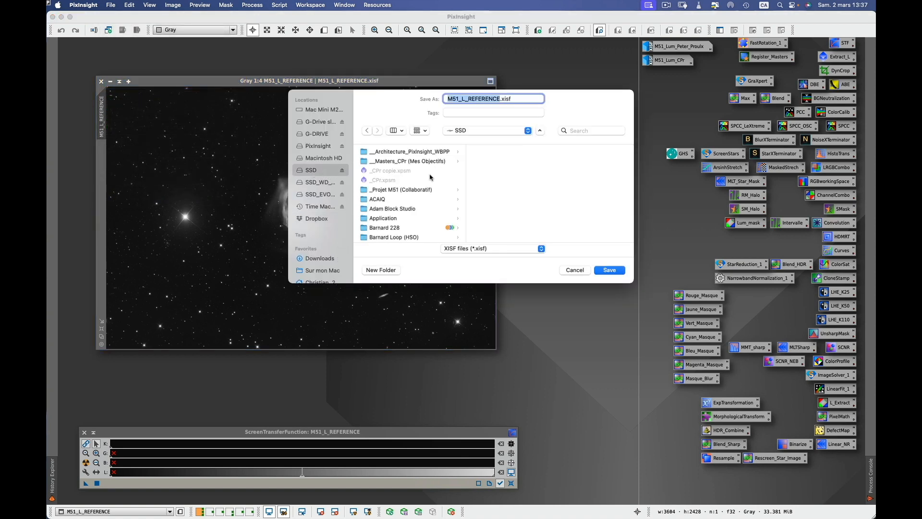
left_click(418, 189)
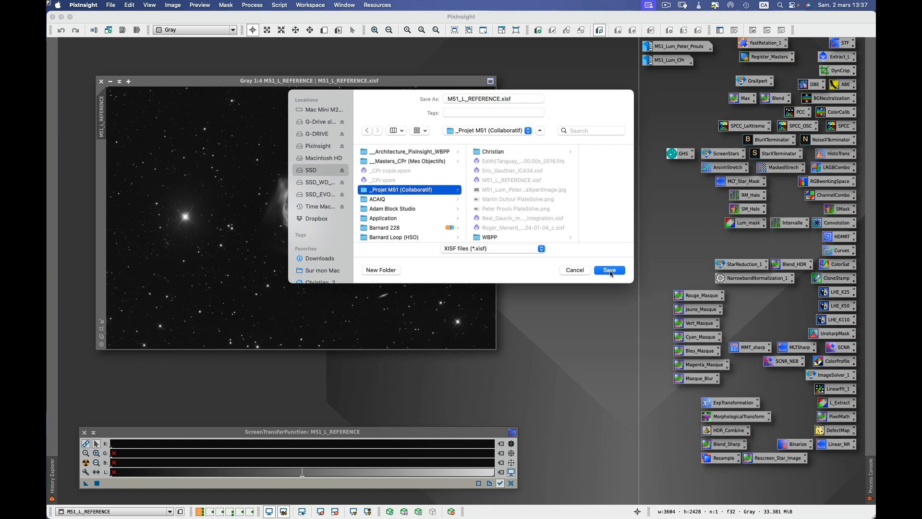
left_click(610, 270)
left_click(486, 233)
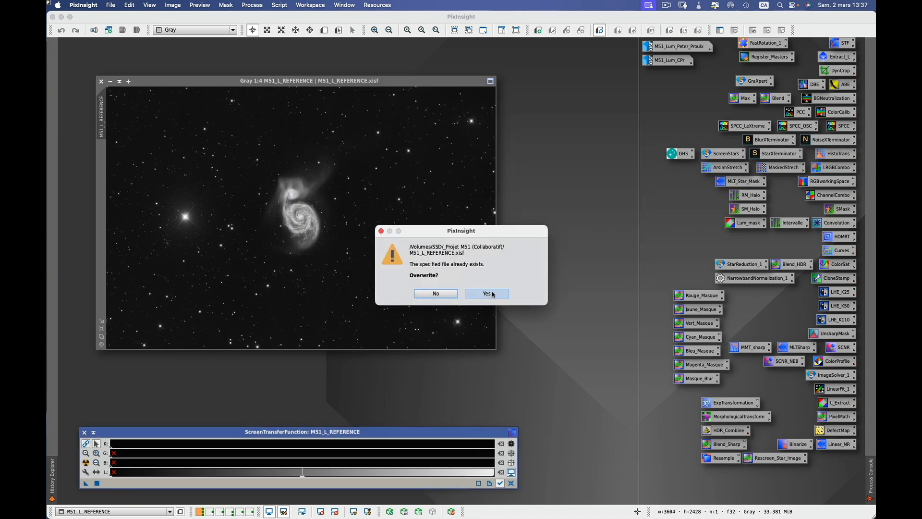
left_click(493, 293)
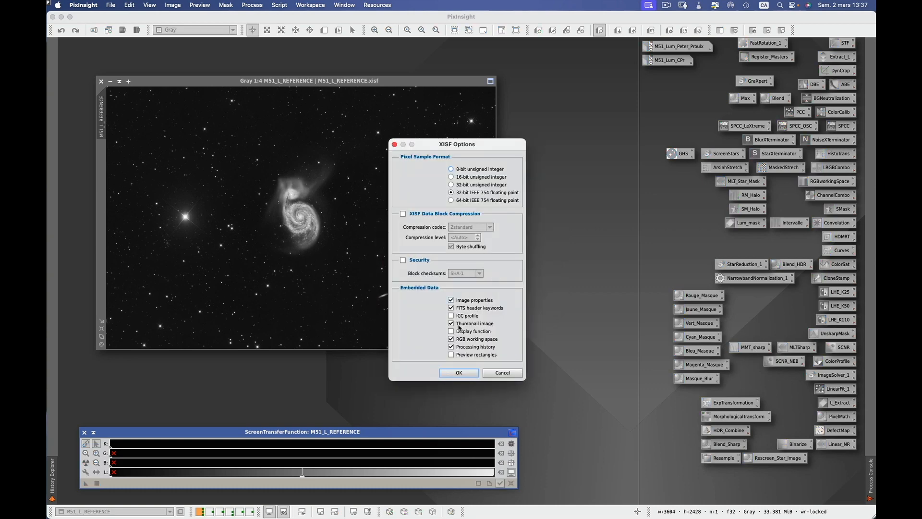
left_click(458, 373)
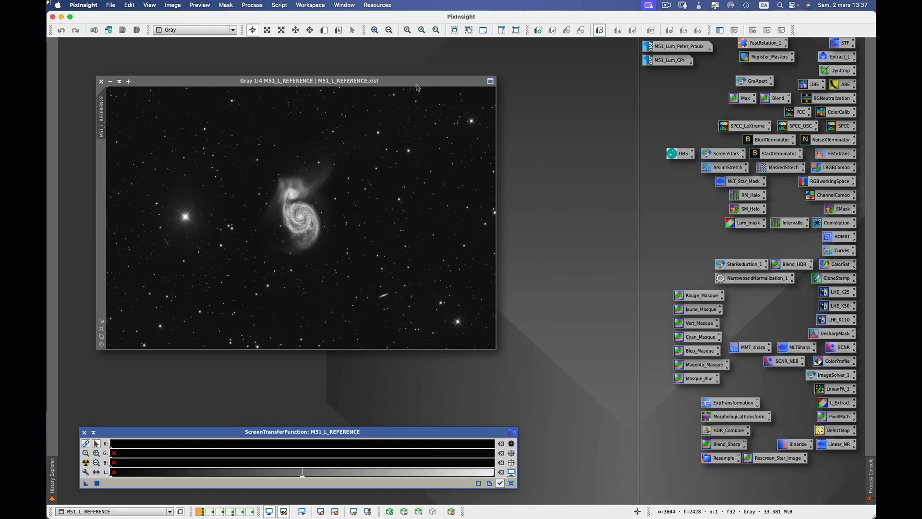
Read pixel values around the galaxy on M51_L_REFERENCE, then bring up the File menu.
left_click_drag(419, 82, 403, 56)
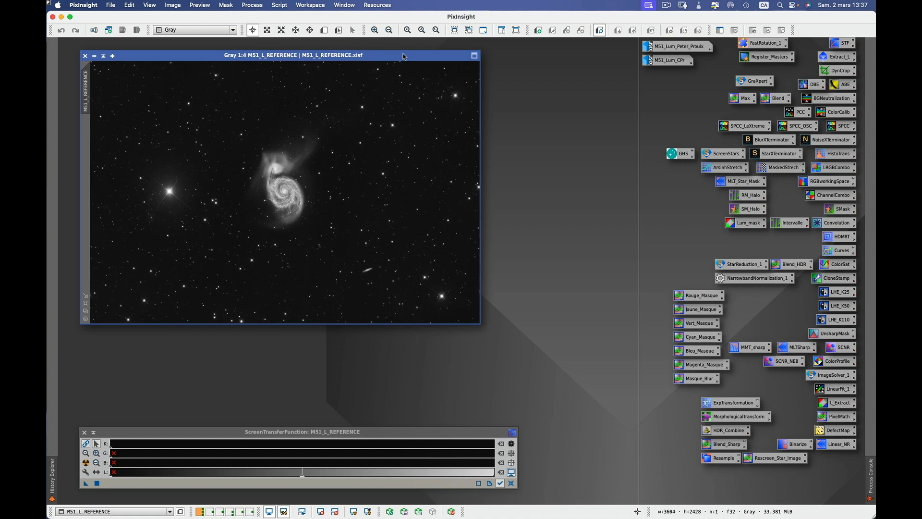
left_click(331, 181)
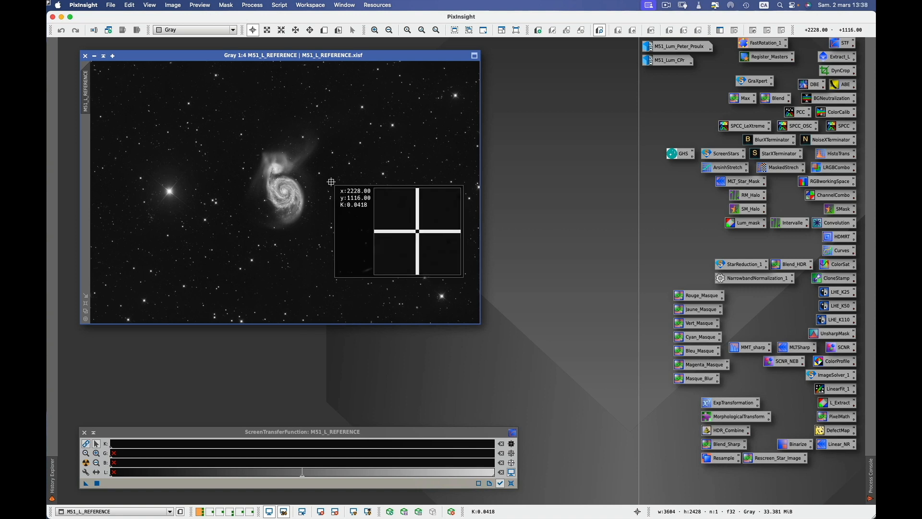
left_click_drag(331, 181, 253, 134)
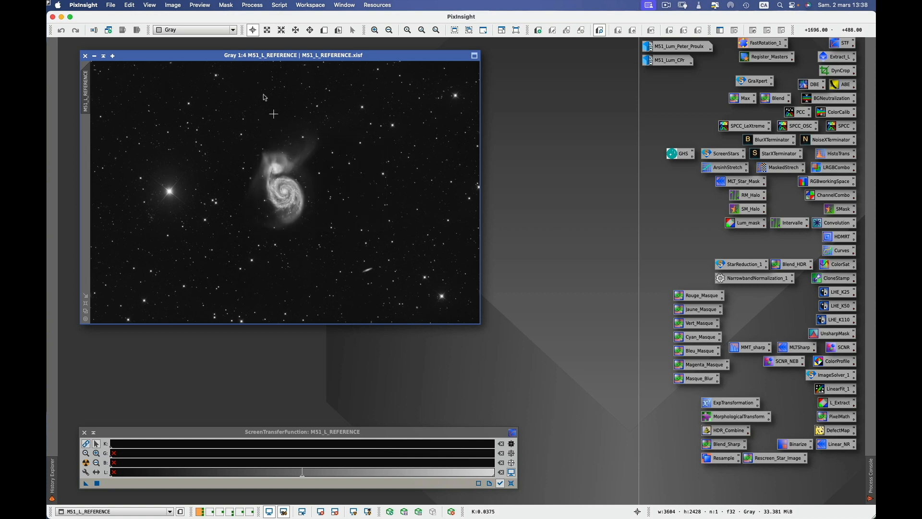
left_click(115, 5)
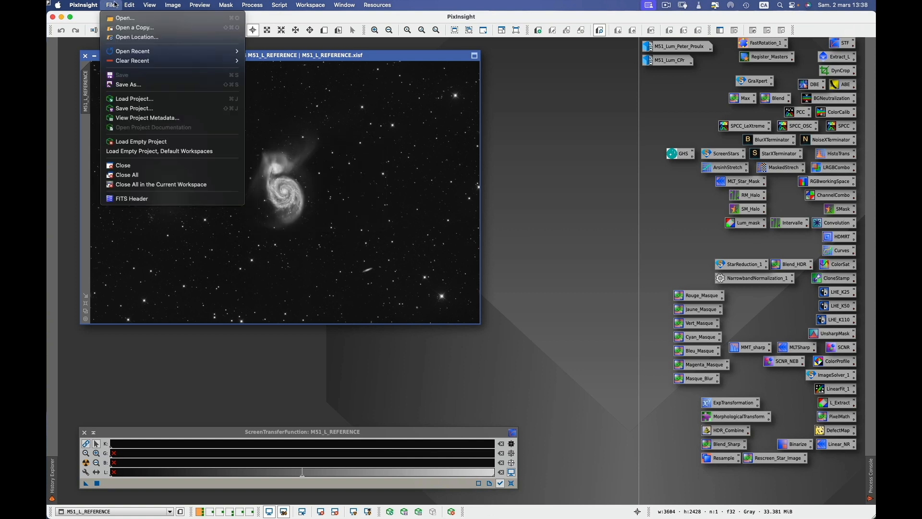
left_click(137, 199)
left_click_drag(488, 63, 513, 71)
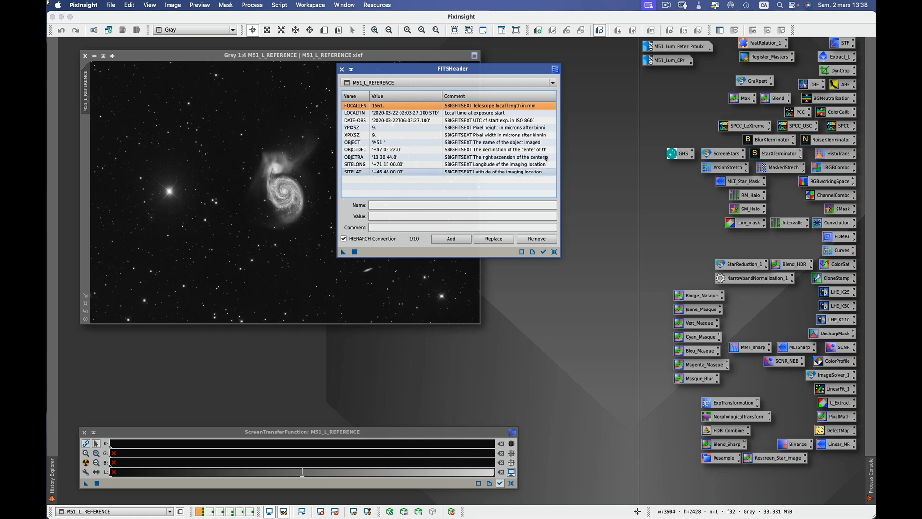
left_click_drag(505, 71, 507, 75)
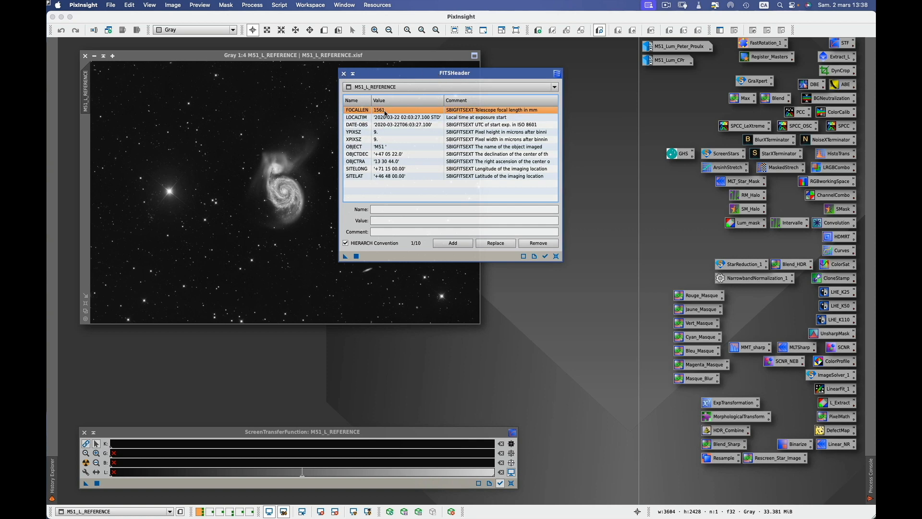
left_click(343, 72)
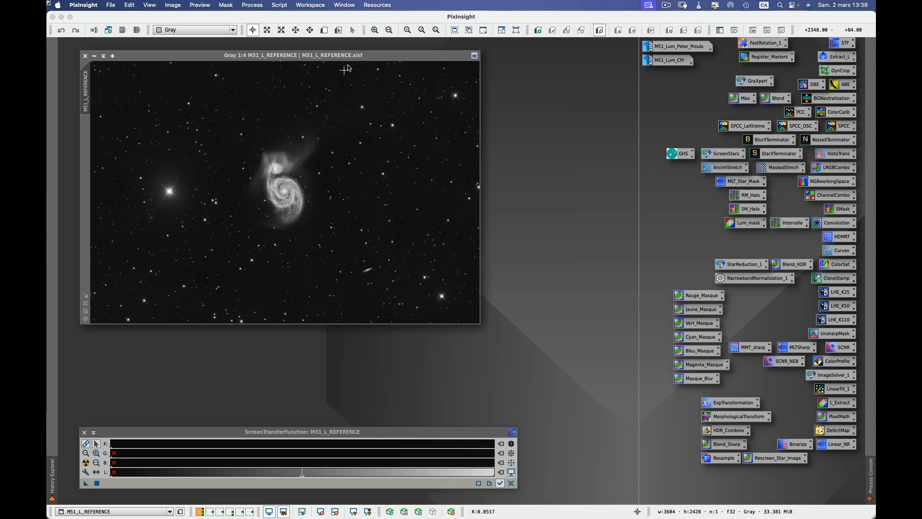
Launch ImageSolver and fill in MESSIER 051 coordinates from a VizieR search for m51.
left_click(279, 5)
mouse_move(294, 67)
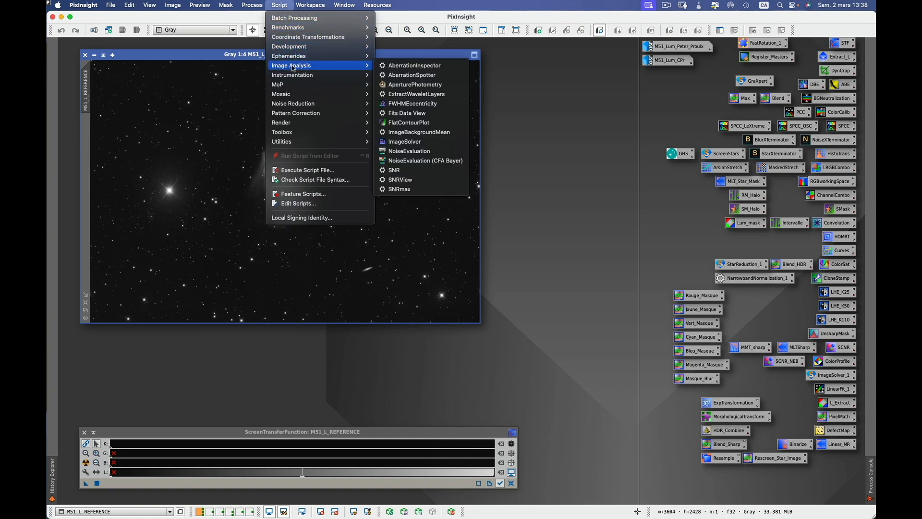
left_click(407, 142)
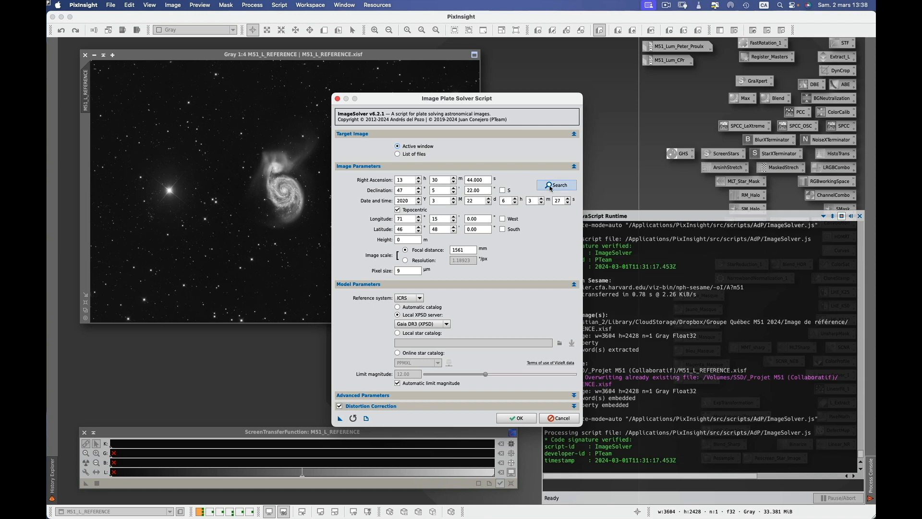
left_click(557, 185)
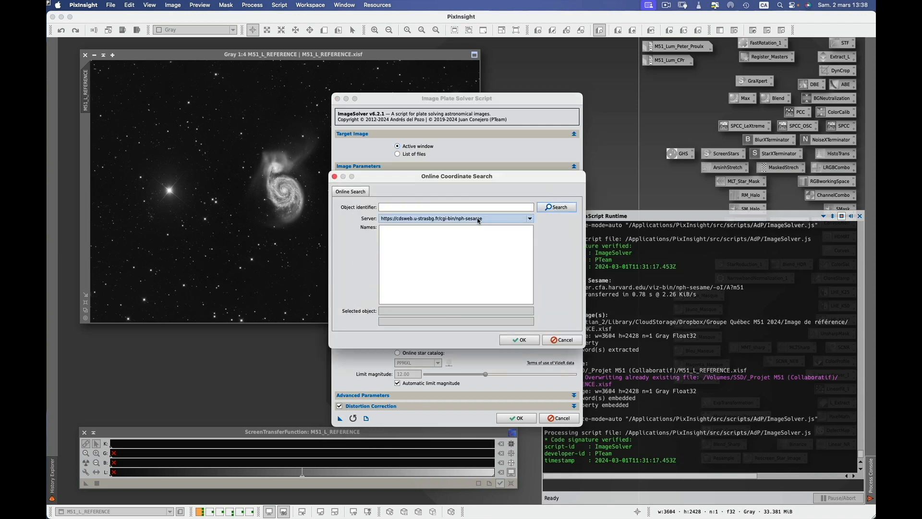
left_click(476, 219)
left_click(454, 235)
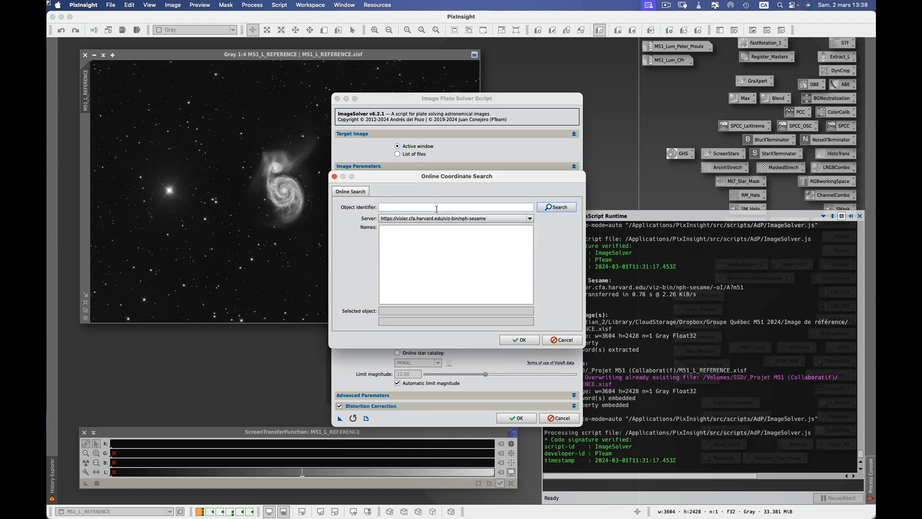
left_click(437, 208)
type("m51")
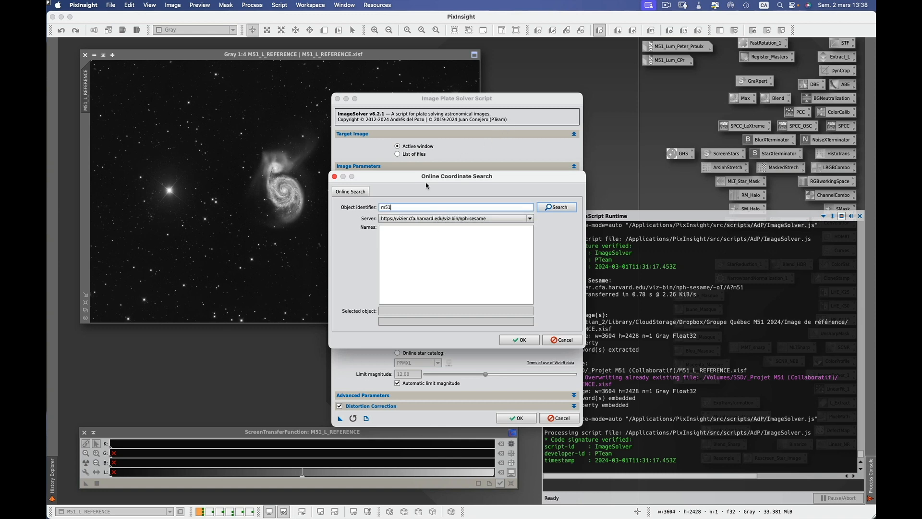
left_click(562, 210)
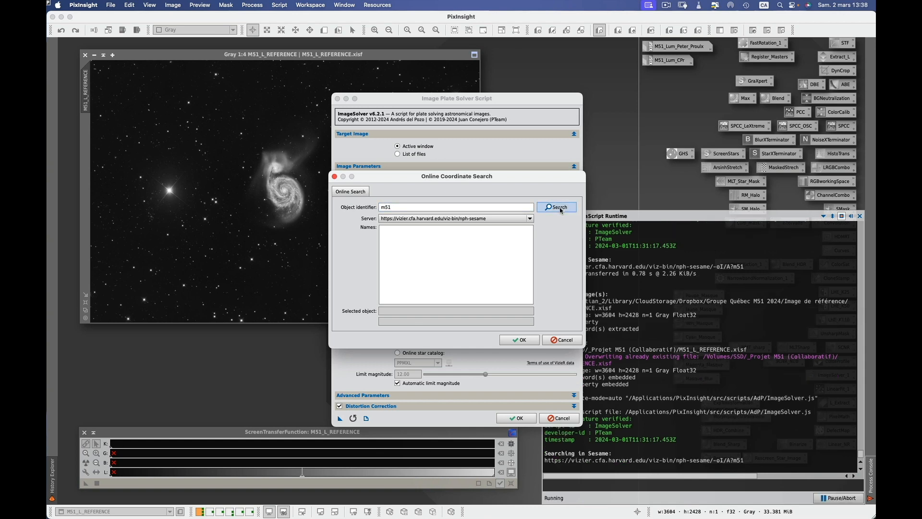
left_click(406, 235)
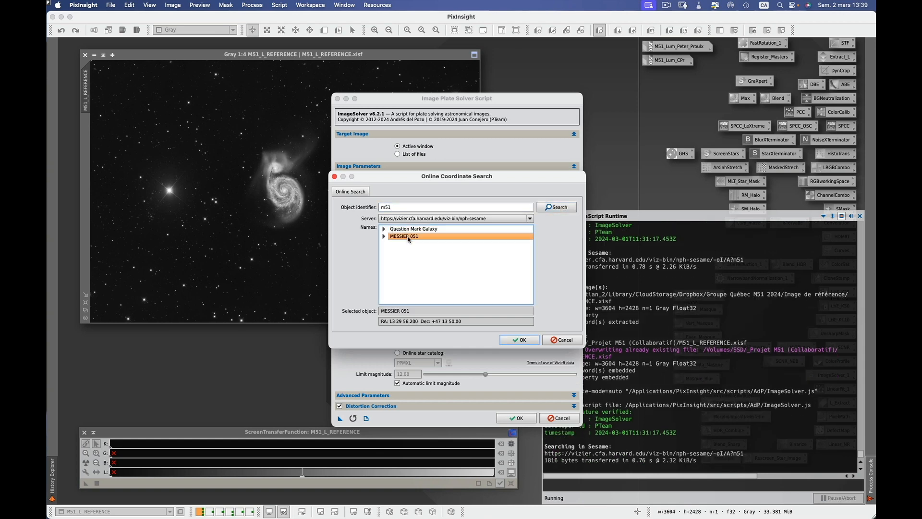
left_click(521, 339)
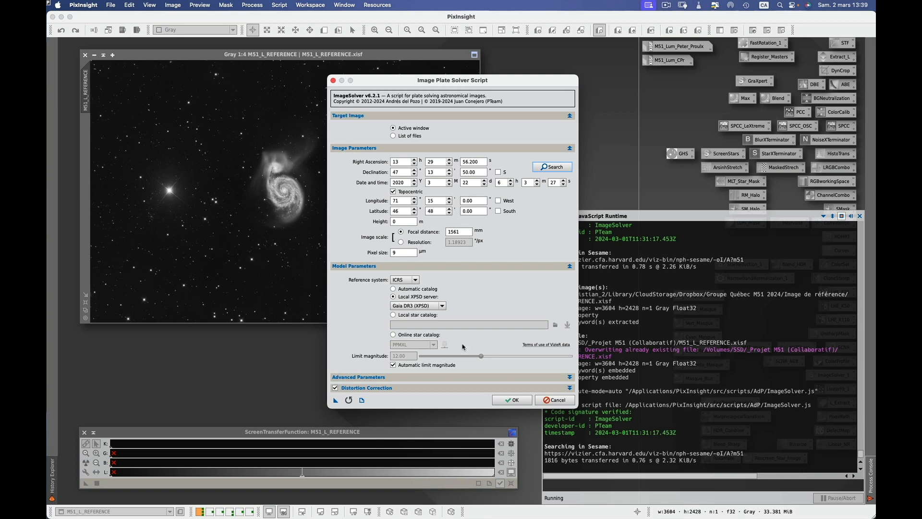
Run the plate solve (1.189 arcsec/px, −6.571° rotation) and check pixel readouts on the result.
left_click(513, 400)
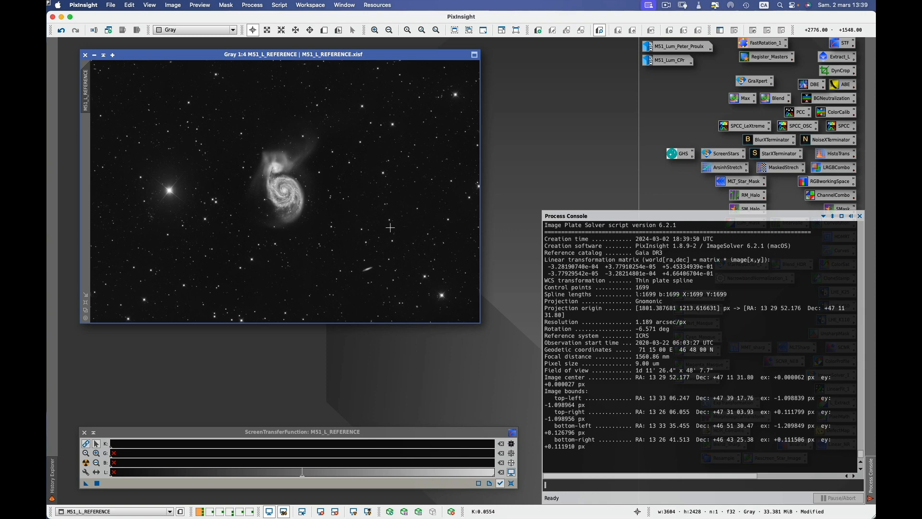
left_click(340, 204)
left_click_drag(340, 204, 220, 197)
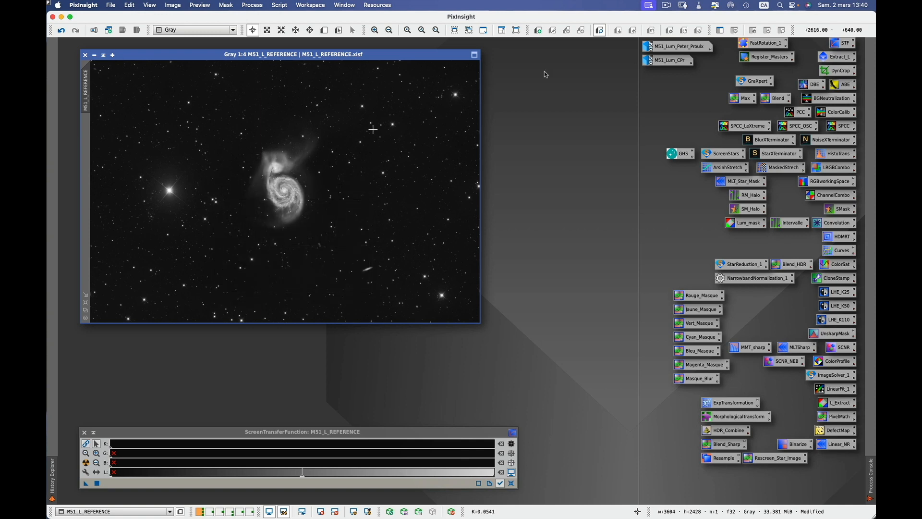
double_click(678, 49)
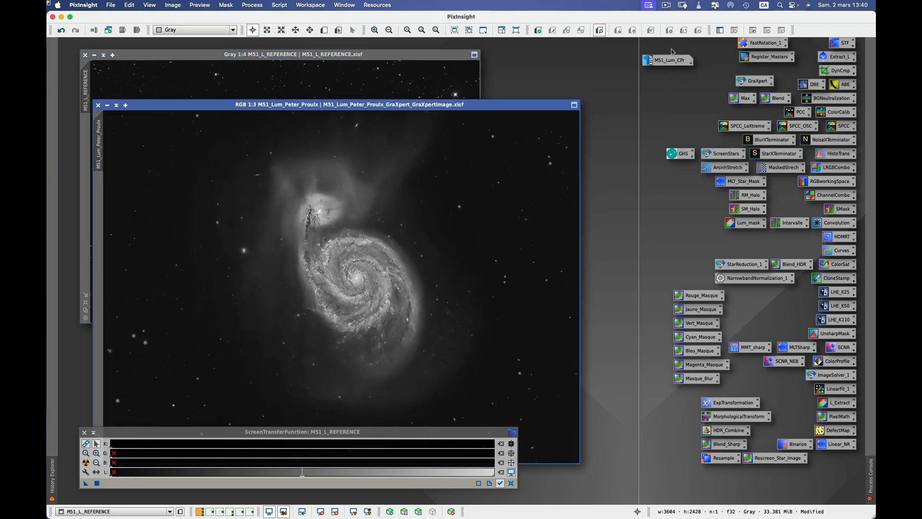
left_click_drag(508, 109, 540, 53)
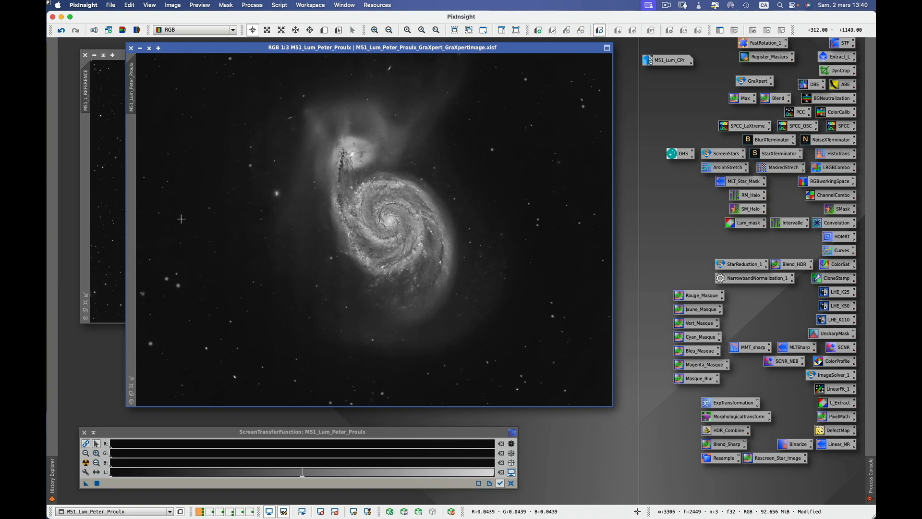
left_click(106, 180)
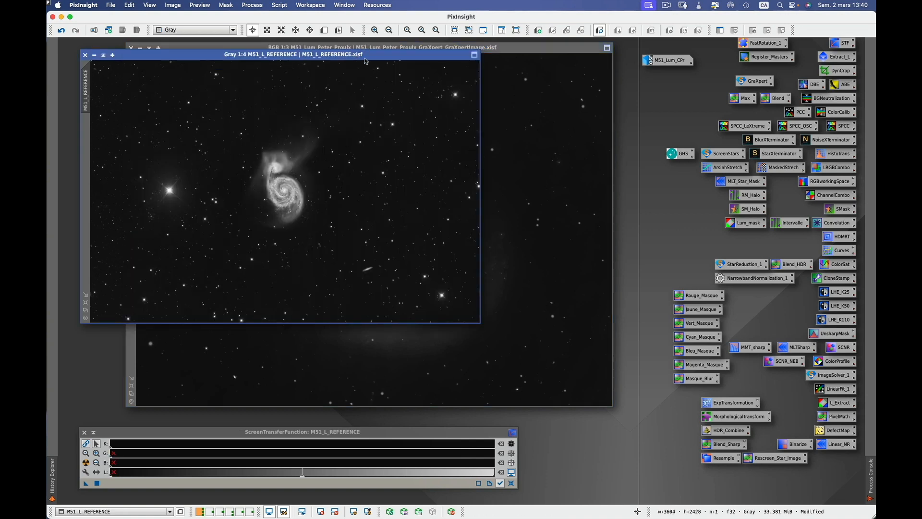
Send both images to the Integration_Manuelle workspace and switch to it.
right_click(382, 58)
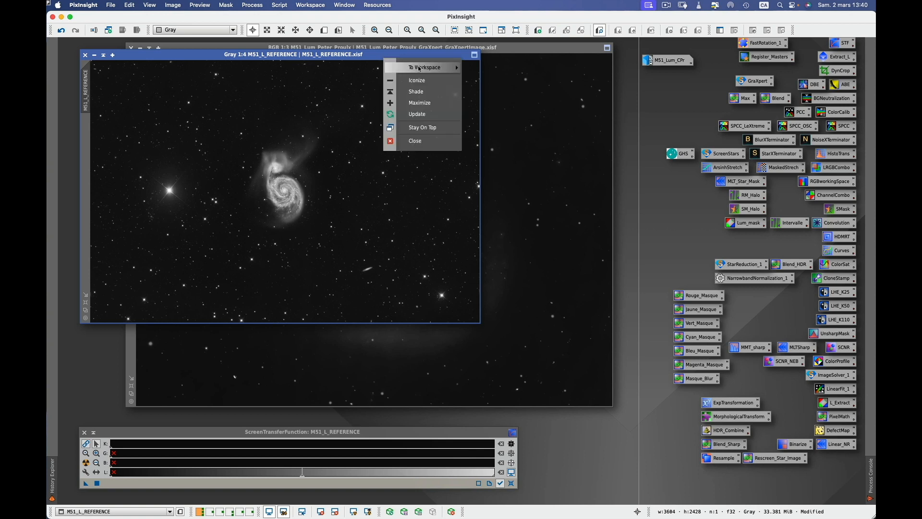
mouse_move(424, 67)
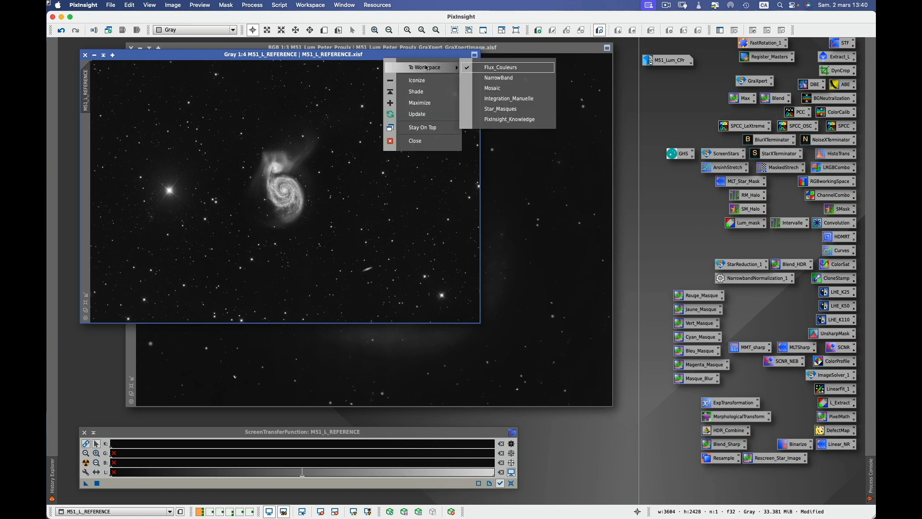
left_click(506, 102)
right_click(516, 48)
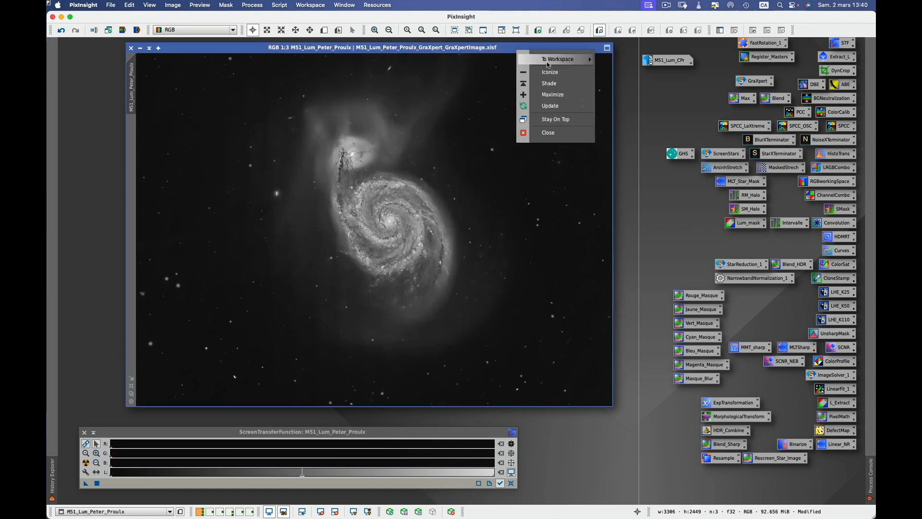
mouse_move(548, 64)
left_click(617, 94)
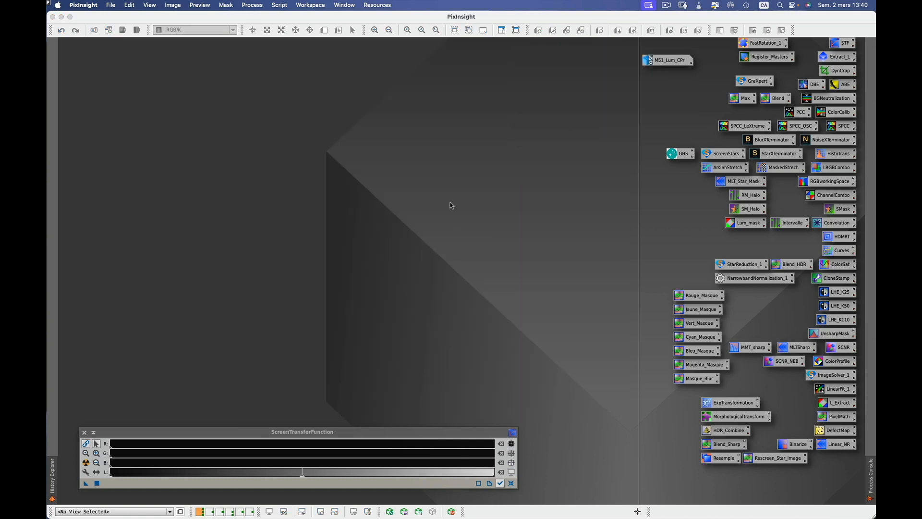
left_click(231, 512)
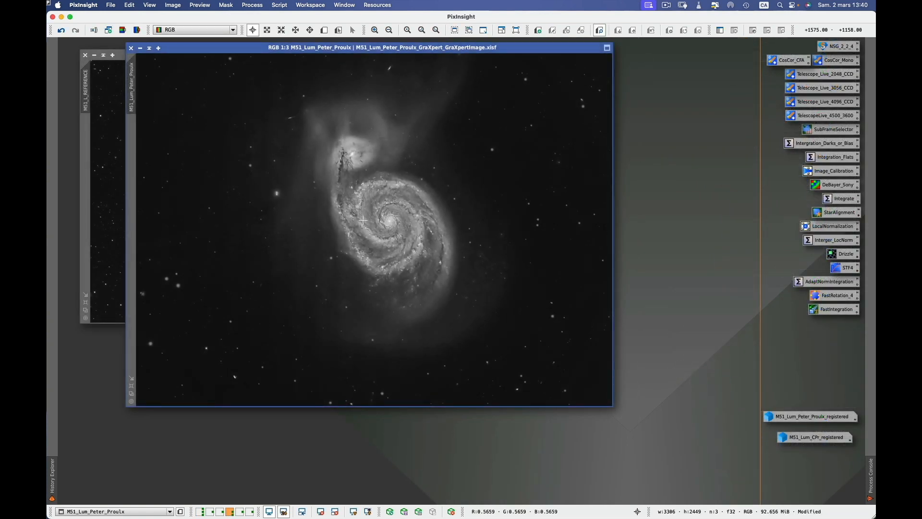
left_click_drag(317, 48, 316, 101)
left_click(315, 72)
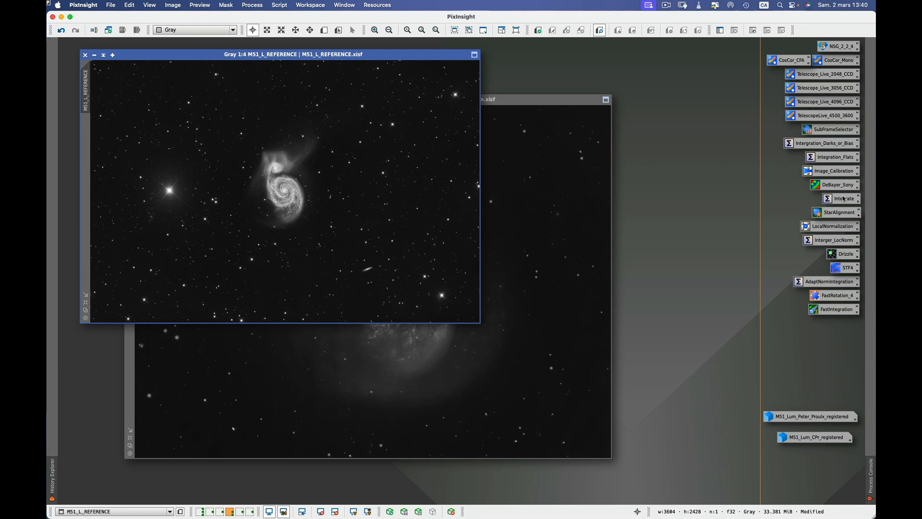
Open StarAlignment and set M51_L_REFERENCE as its reference image.
double_click(838, 213)
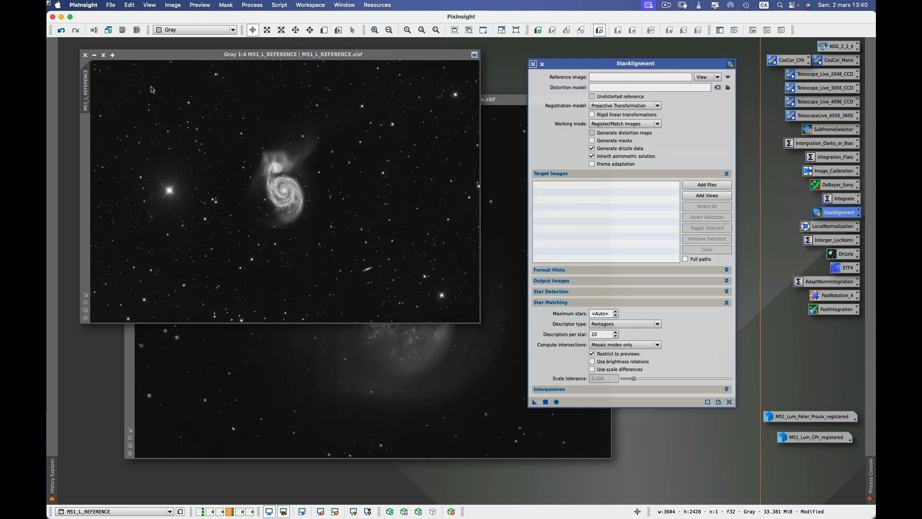
left_click(151, 59)
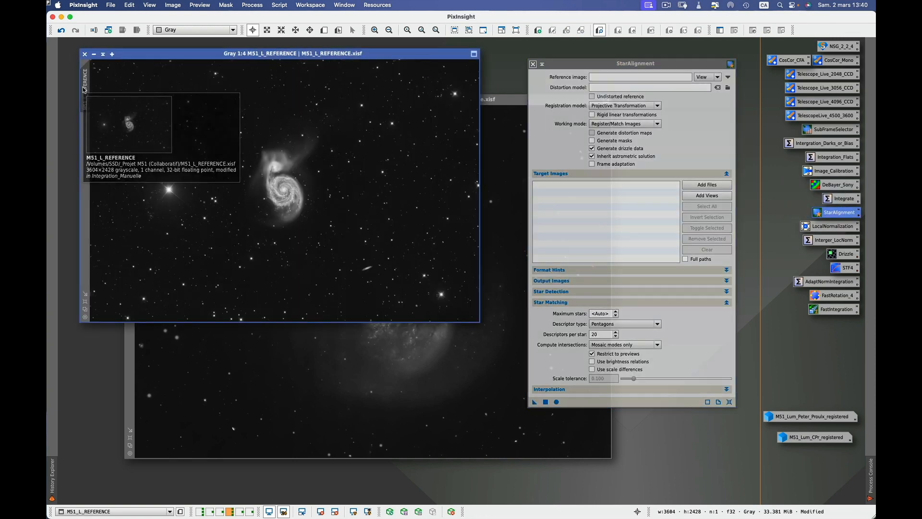
left_click_drag(86, 89, 634, 77)
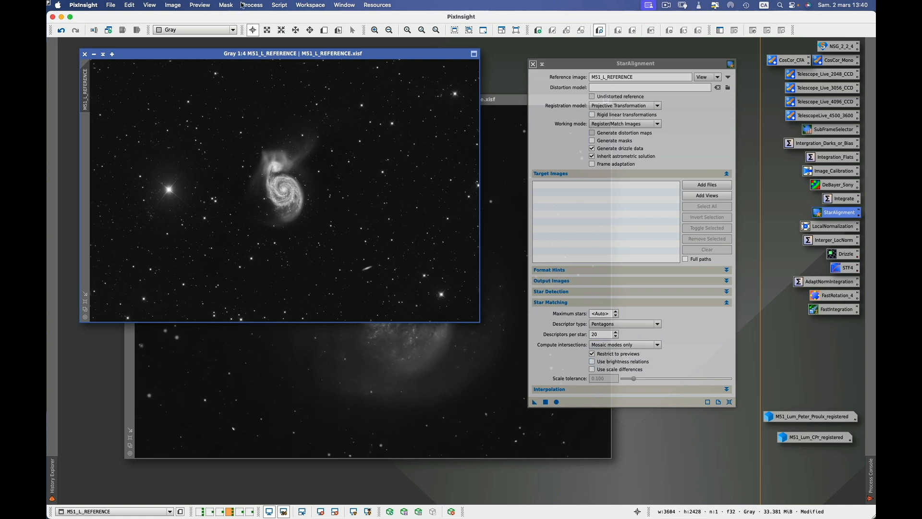
left_click(324, 30)
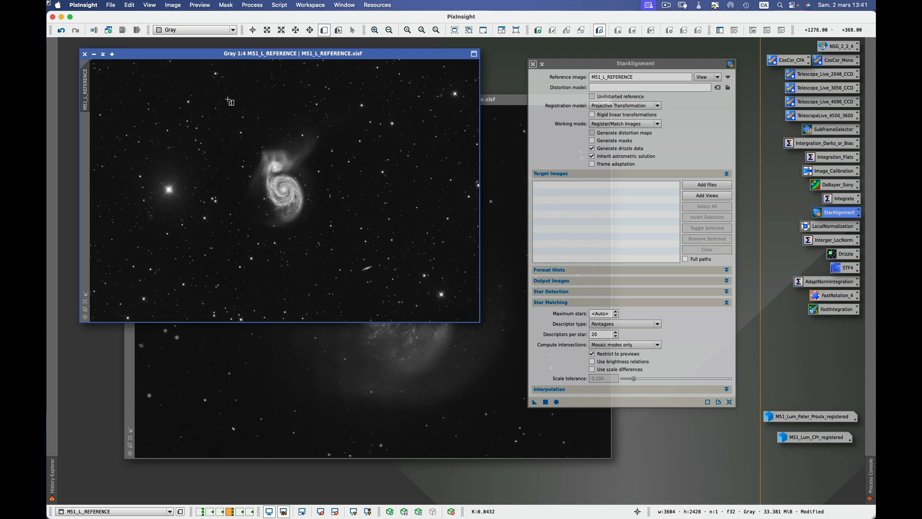
left_click_drag(227, 98, 333, 263)
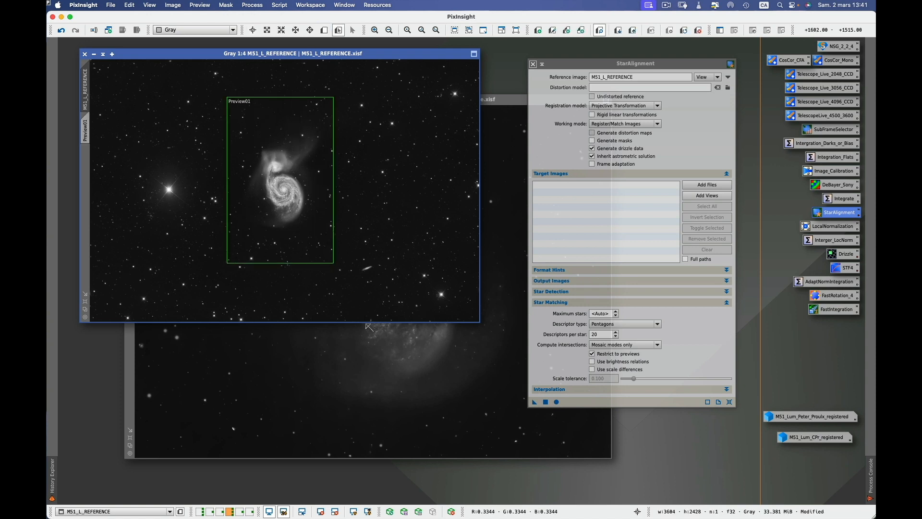
left_click(408, 402)
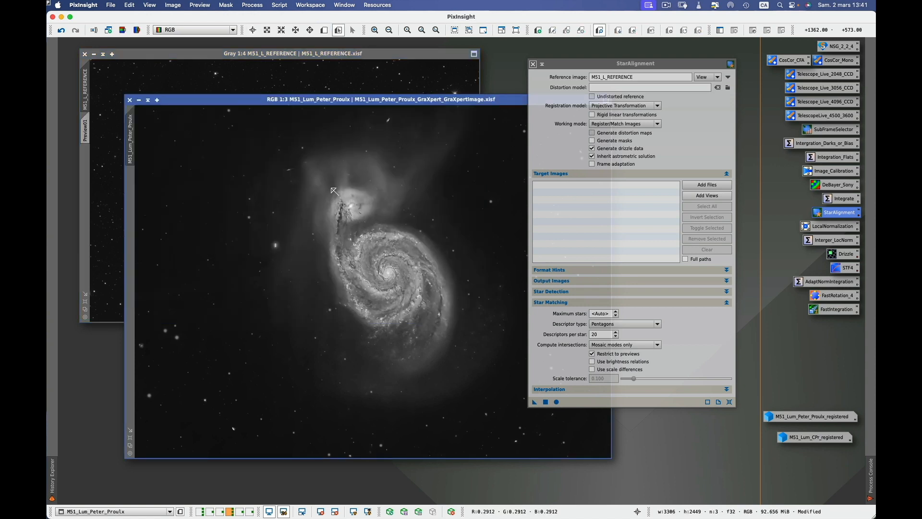
left_click(324, 30)
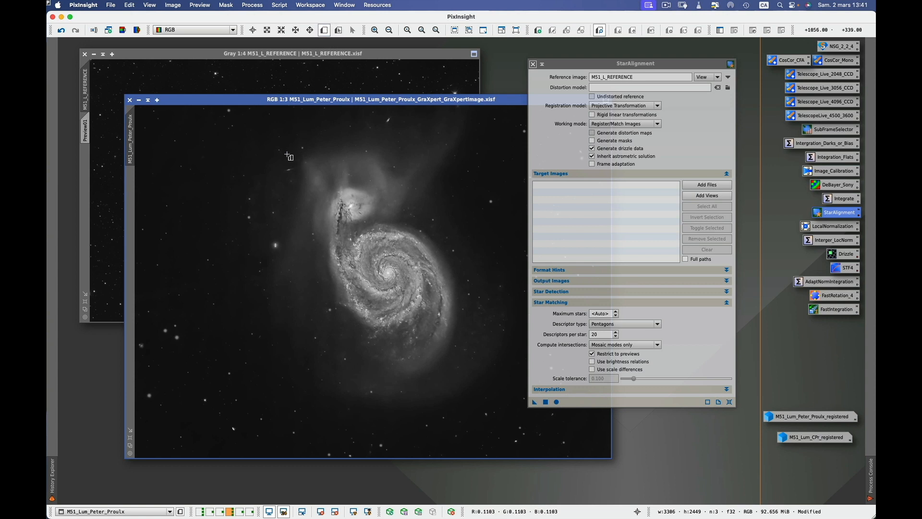
left_click_drag(280, 123, 509, 436)
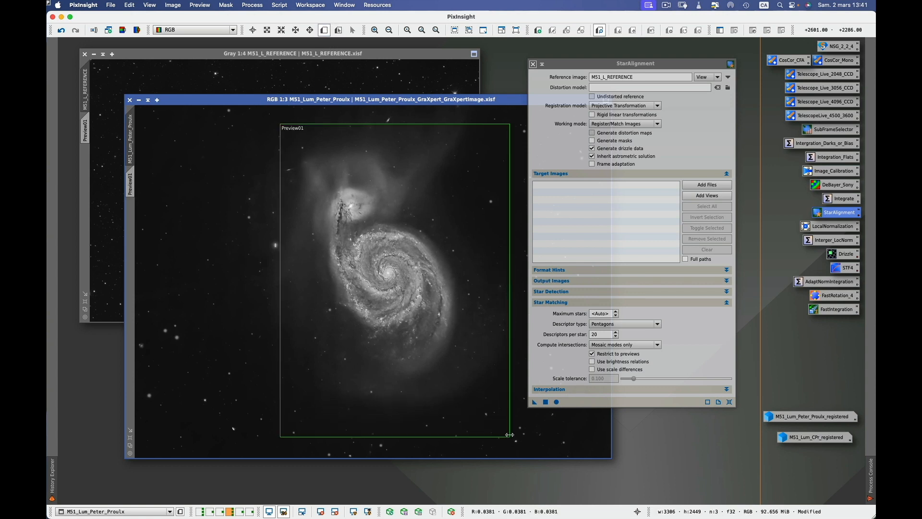
left_click(615, 66)
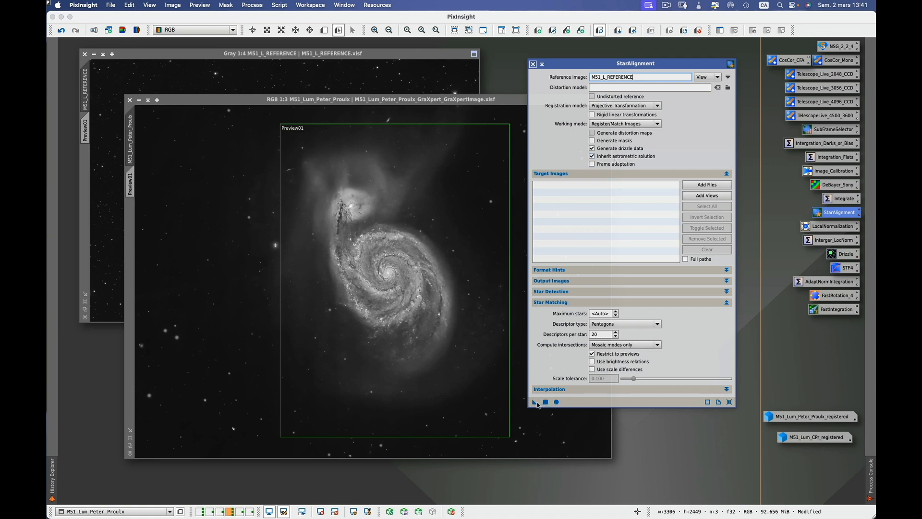
left_click_drag(536, 404, 527, 426)
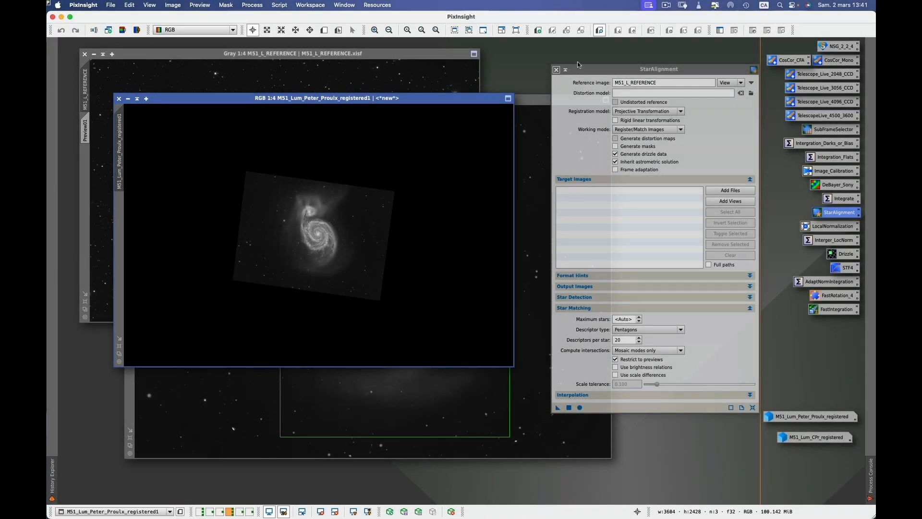
left_click(532, 136)
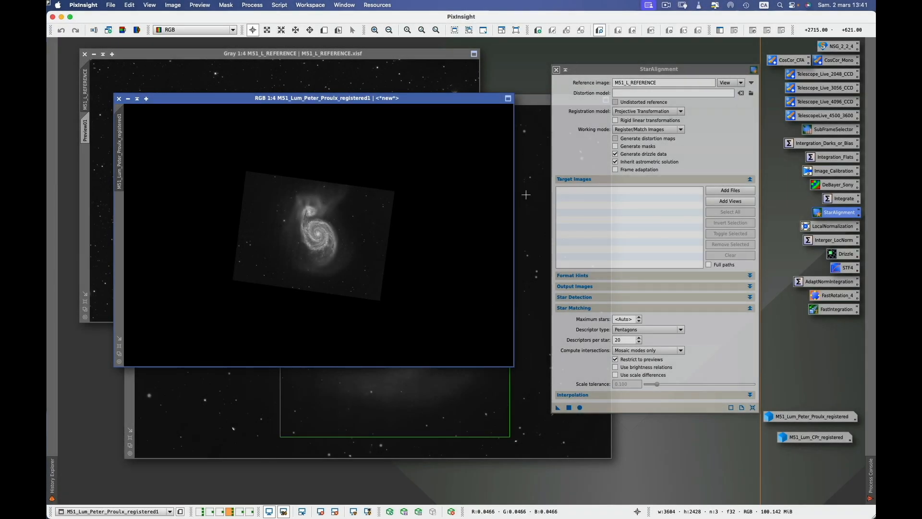
left_click(113, 5)
left_click(123, 197)
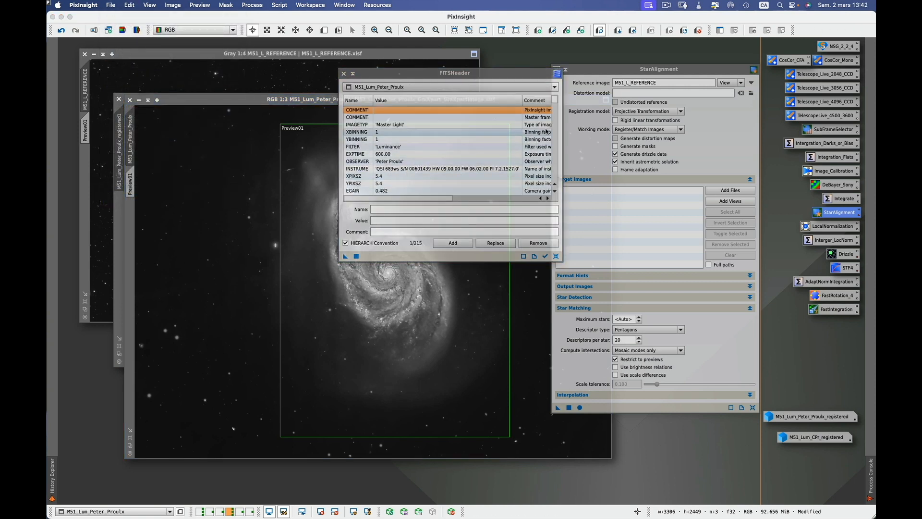
left_click_drag(555, 106, 555, 99)
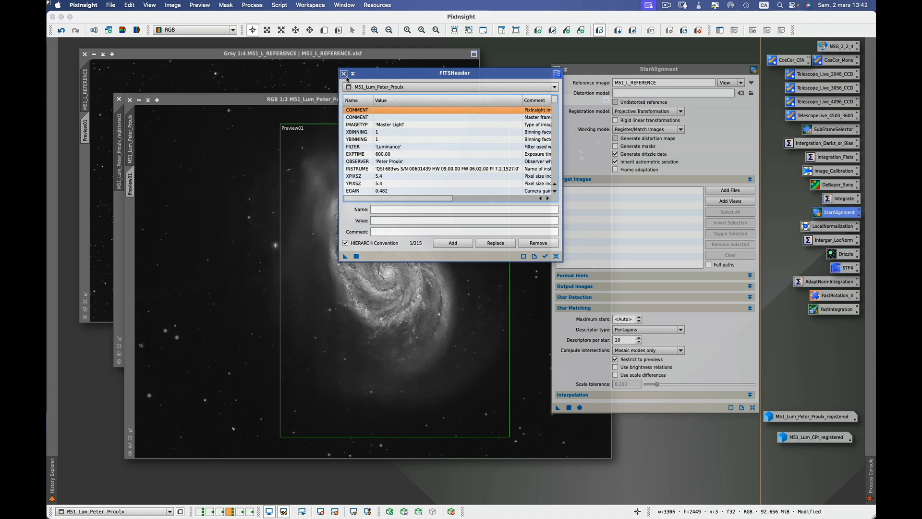
left_click(122, 217)
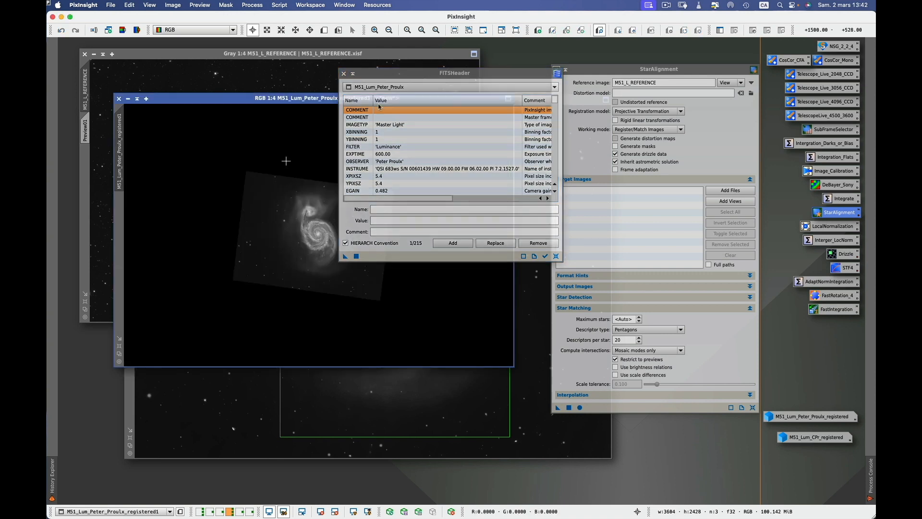
left_click(343, 74)
left_click_drag(411, 103, 393, 58)
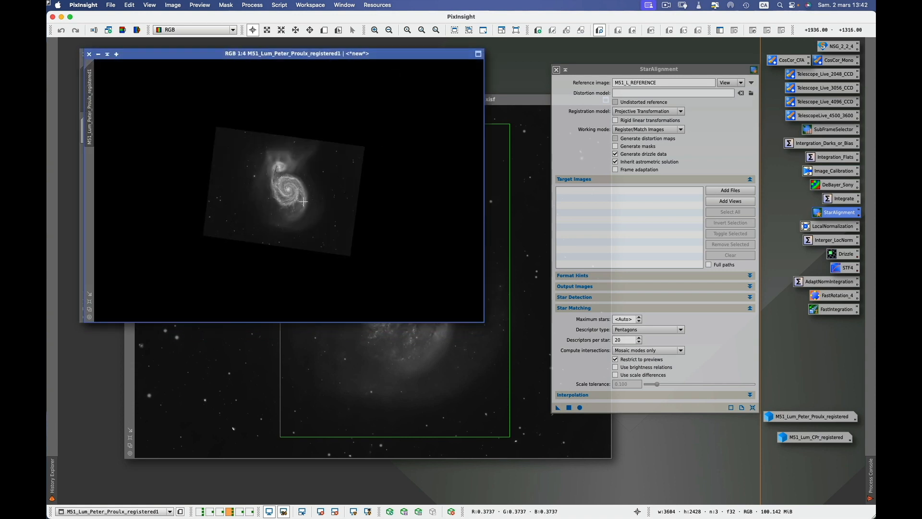
Close StarAlignment and restore M51_Lum_CPr_registered from its icon next to the reference.
left_click(556, 69)
left_click_drag(431, 55, 449, 70)
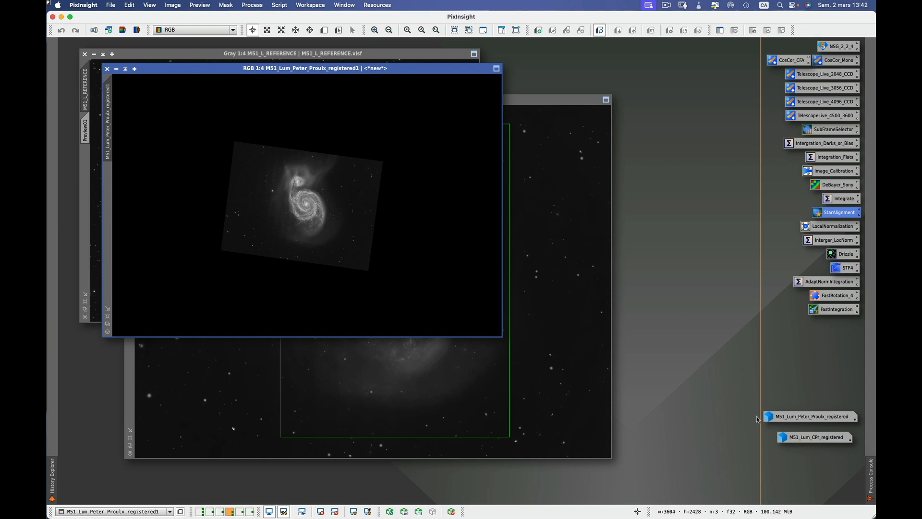
mouse_move(821, 440)
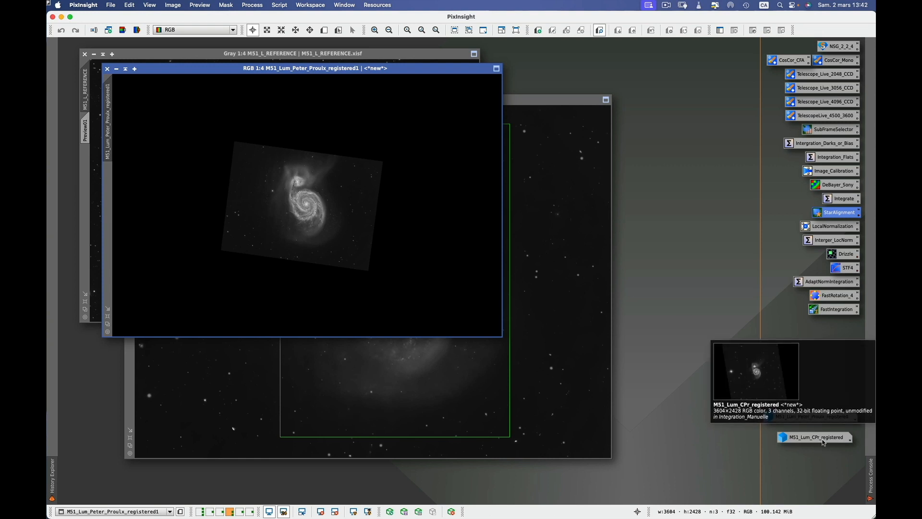
left_click(823, 441)
double_click(823, 441)
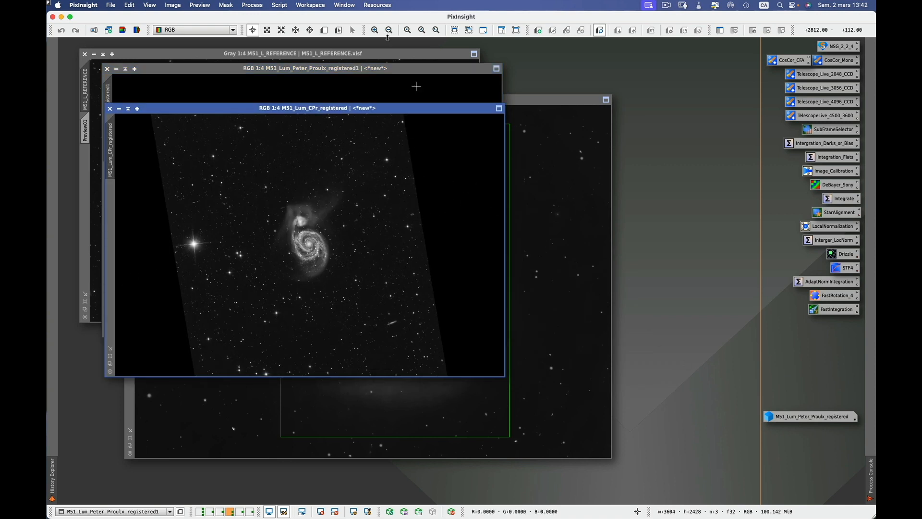
left_click(376, 56)
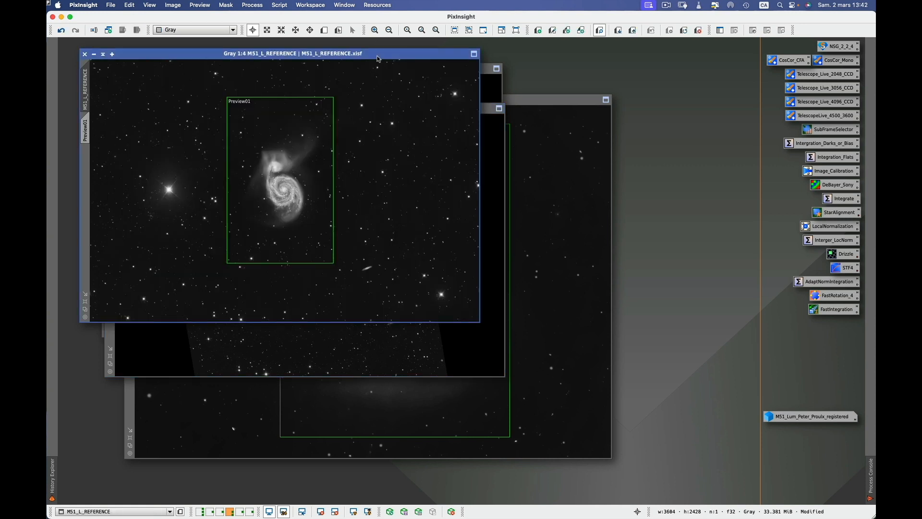
Delete Preview01 from M51_L_REFERENCE and minimize registered1 to an icon.
left_click(204, 6)
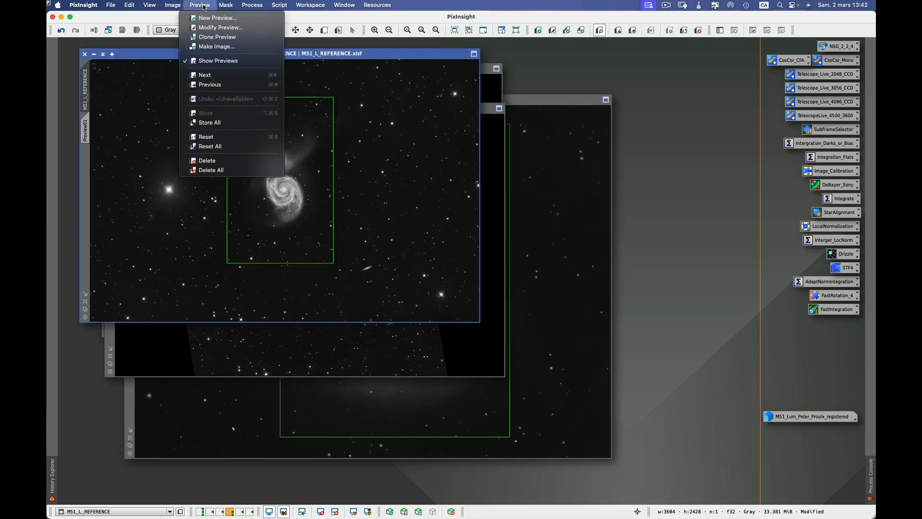
left_click(214, 163)
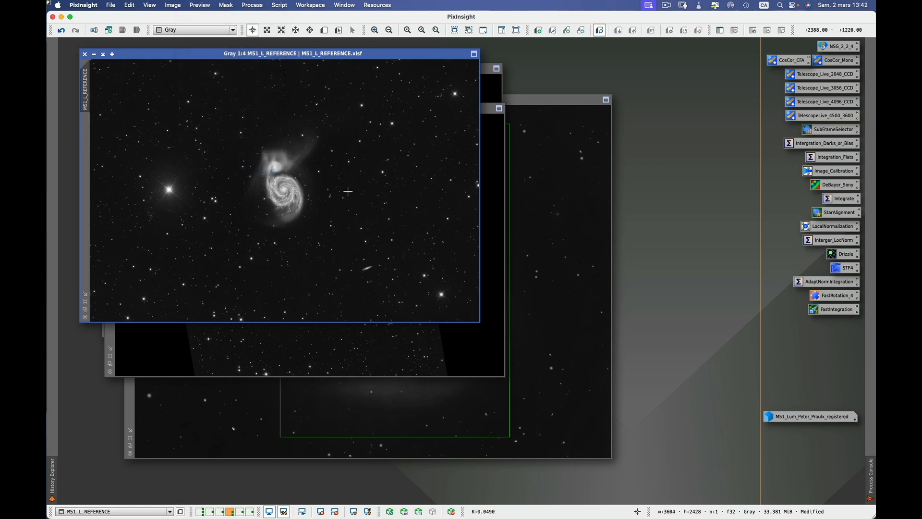
left_click(483, 362)
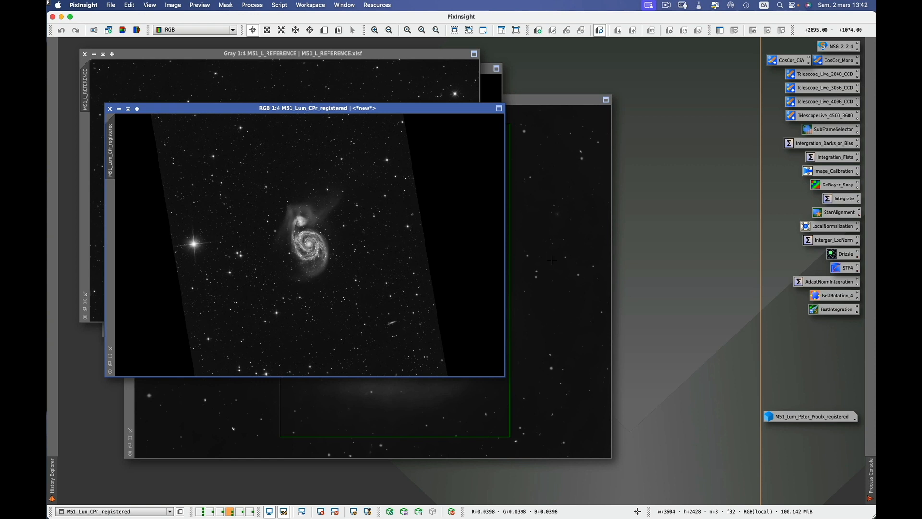
left_click(489, 84)
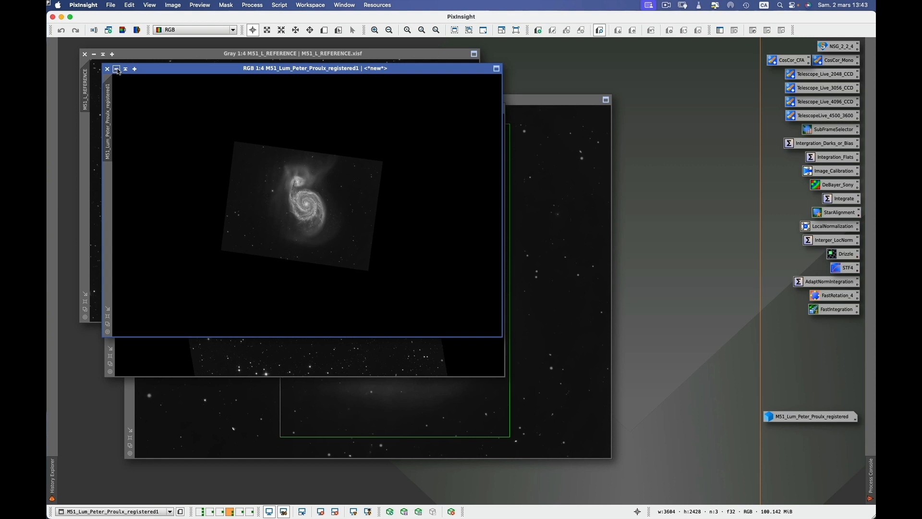
left_click(116, 71)
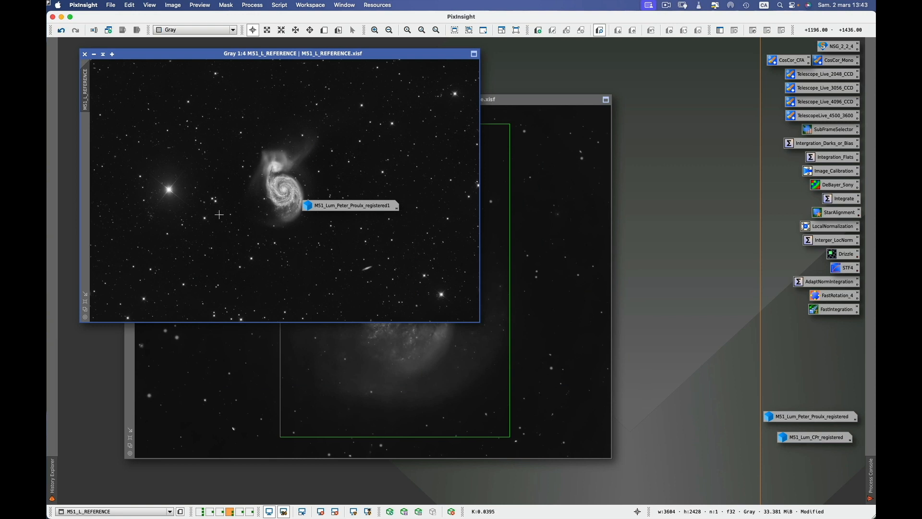
left_click(402, 399)
left_click(200, 5)
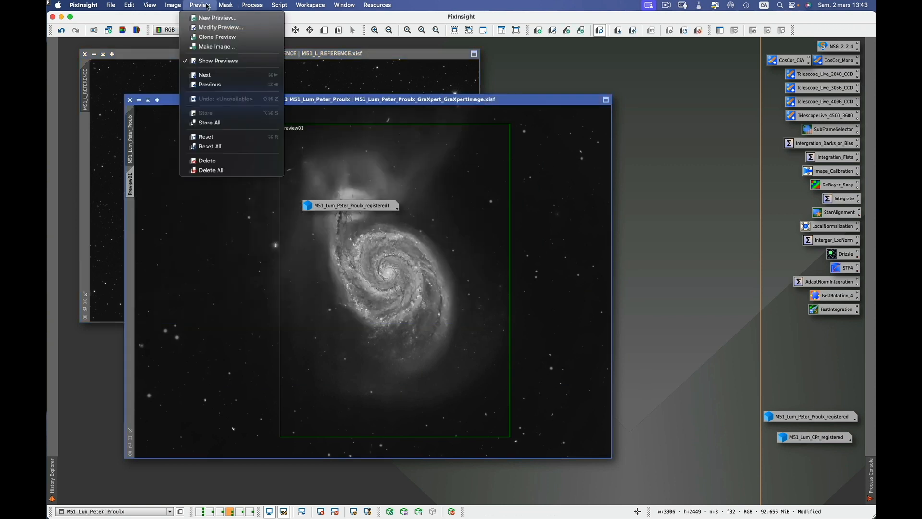
left_click(218, 161)
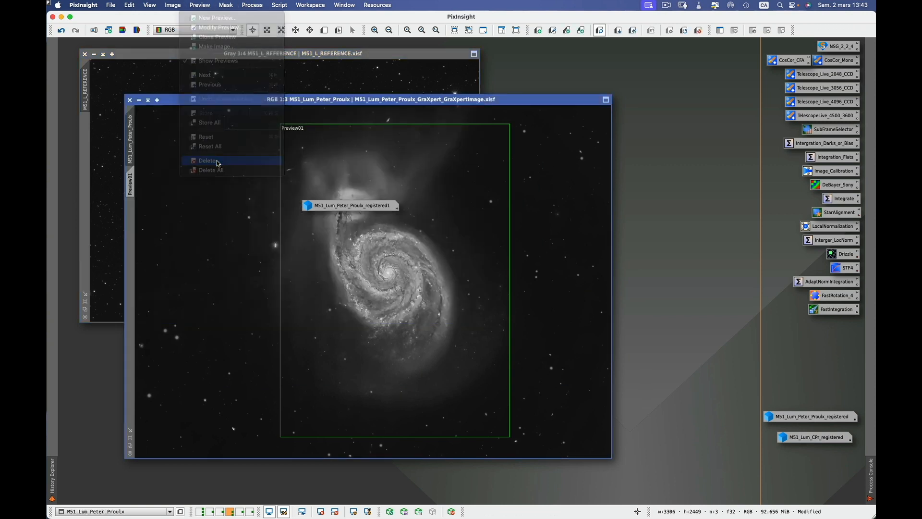
right_click(306, 105)
mouse_move(365, 112)
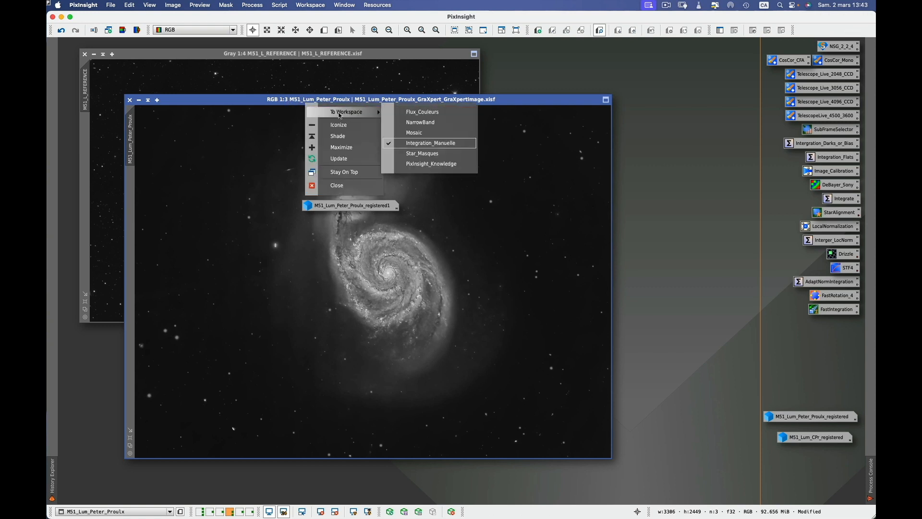
left_click(427, 114)
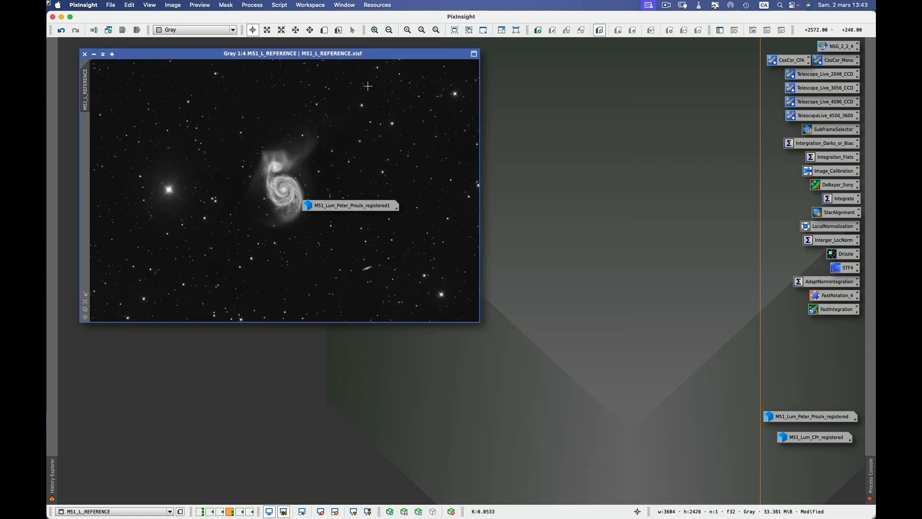
right_click(378, 59)
mouse_move(450, 64)
left_click(482, 67)
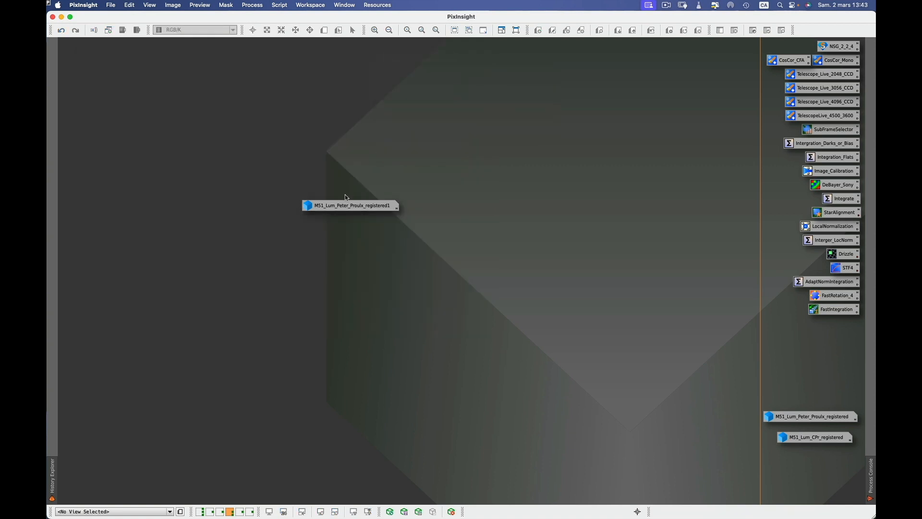
left_click_drag(350, 207, 811, 395)
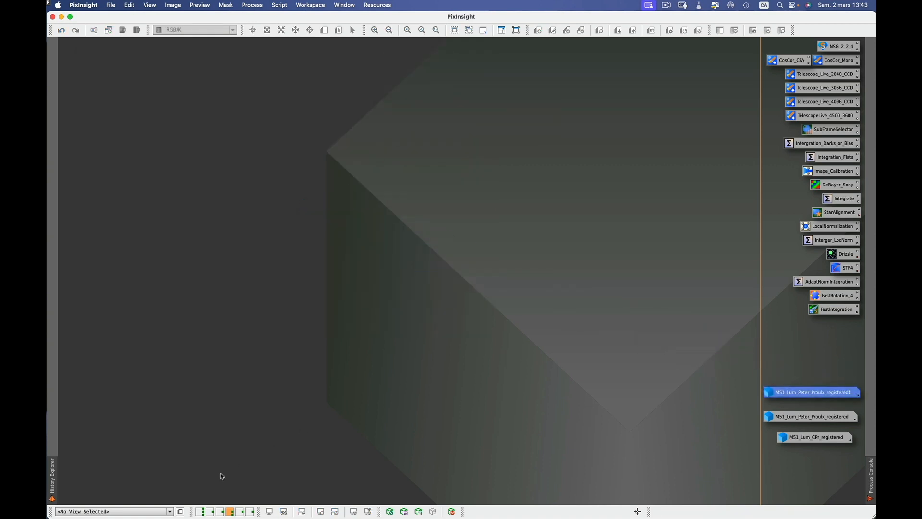
In Flux_Couleurs, minimize both images to icons and place them beside the process icons.
left_click(201, 513)
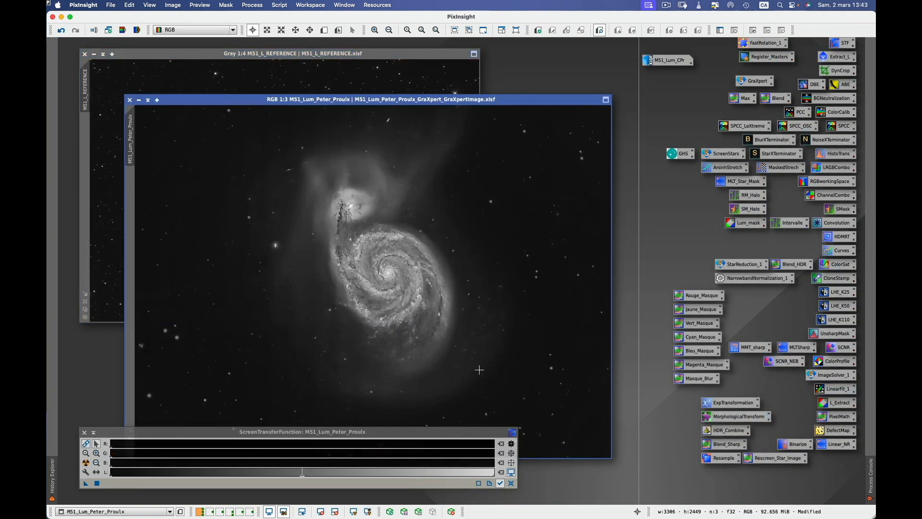
left_click(139, 101)
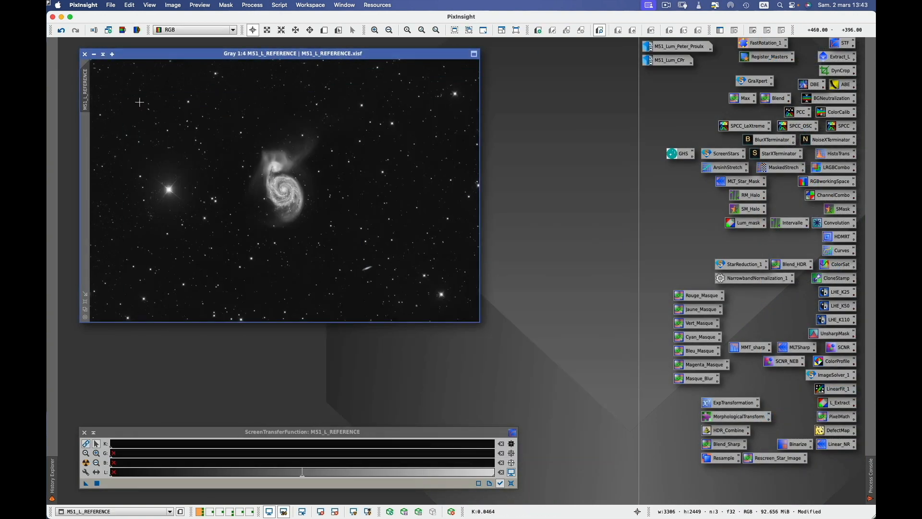
left_click(94, 54)
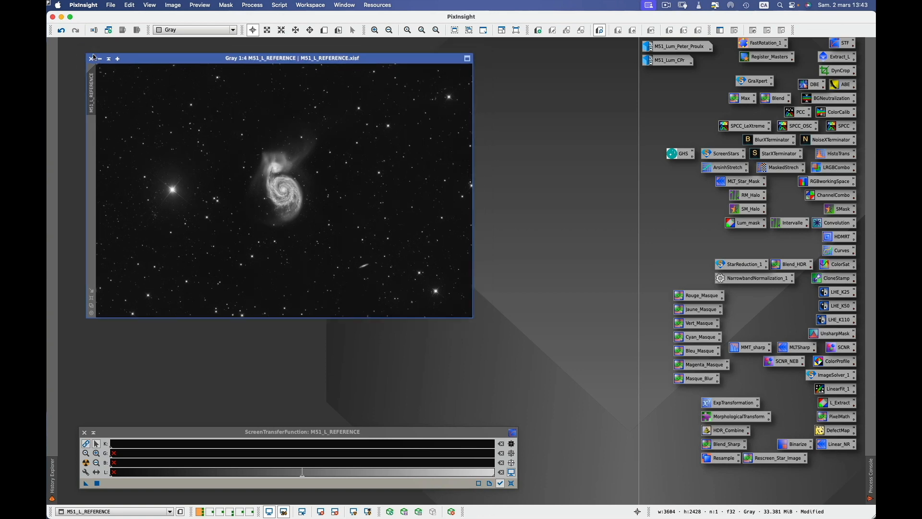
left_click_drag(325, 190, 694, 94)
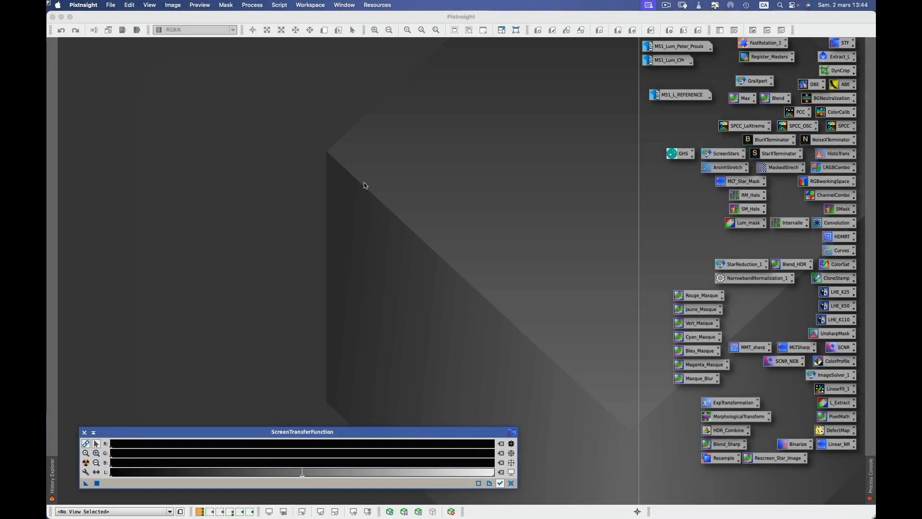
left_click(364, 183)
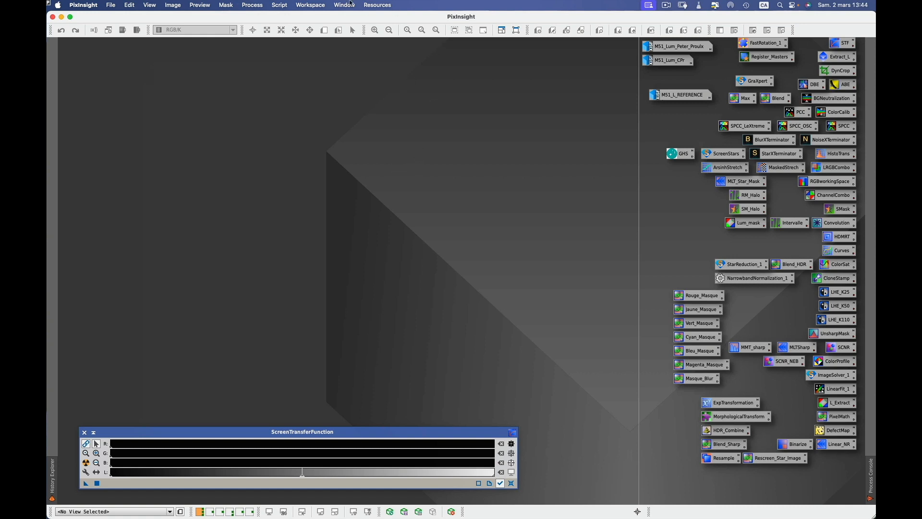
Open the Blink process and reposition and resize its window.
left_click(253, 8)
mouse_move(268, 18)
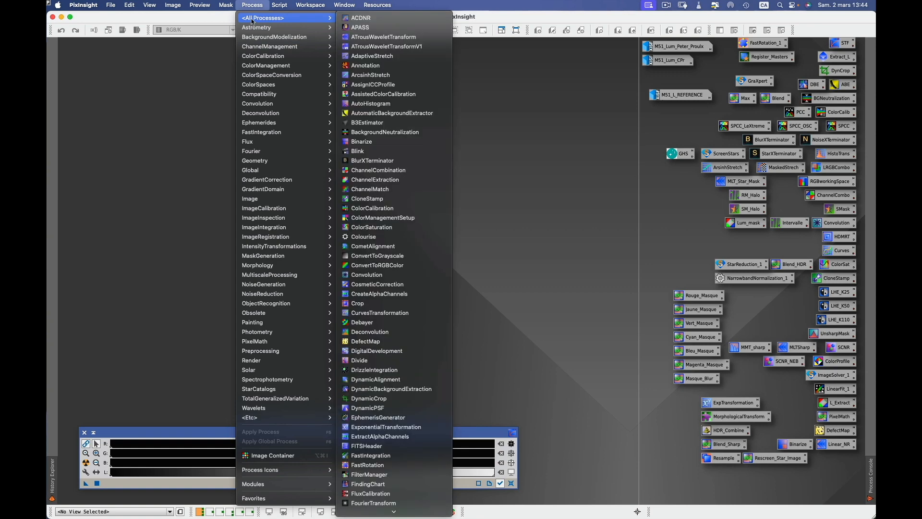
left_click(361, 152)
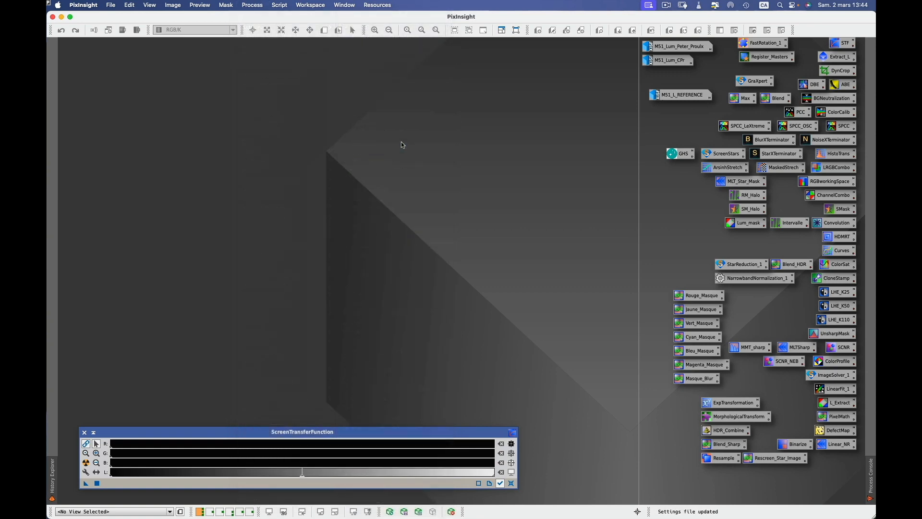
left_click_drag(497, 220, 641, 84)
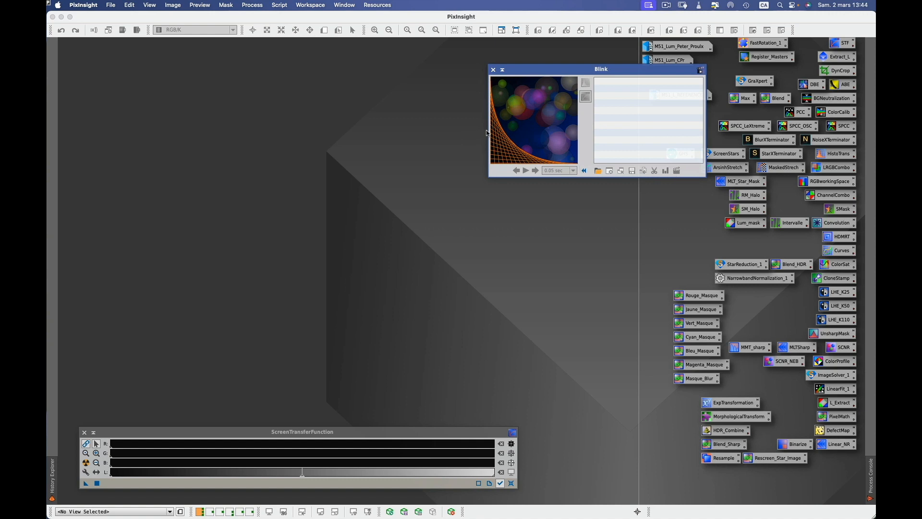
left_click_drag(488, 130, 416, 129)
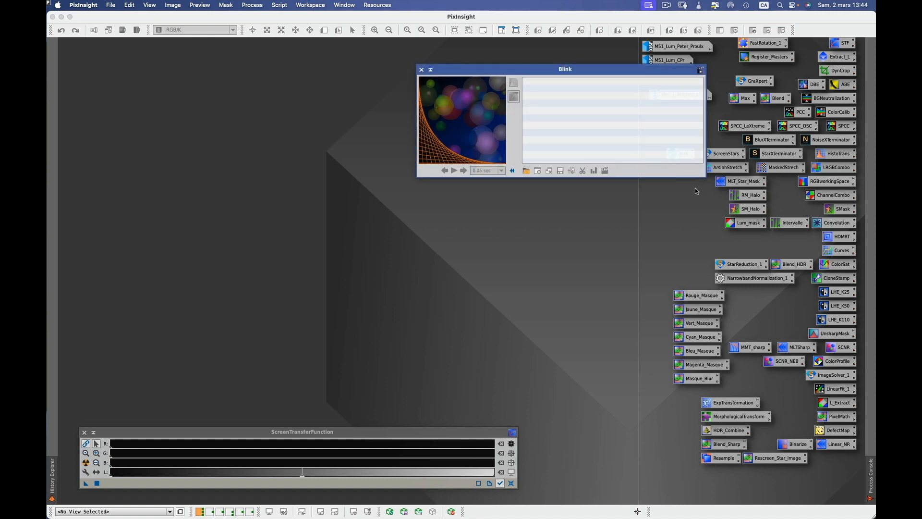
left_click_drag(695, 178, 698, 231)
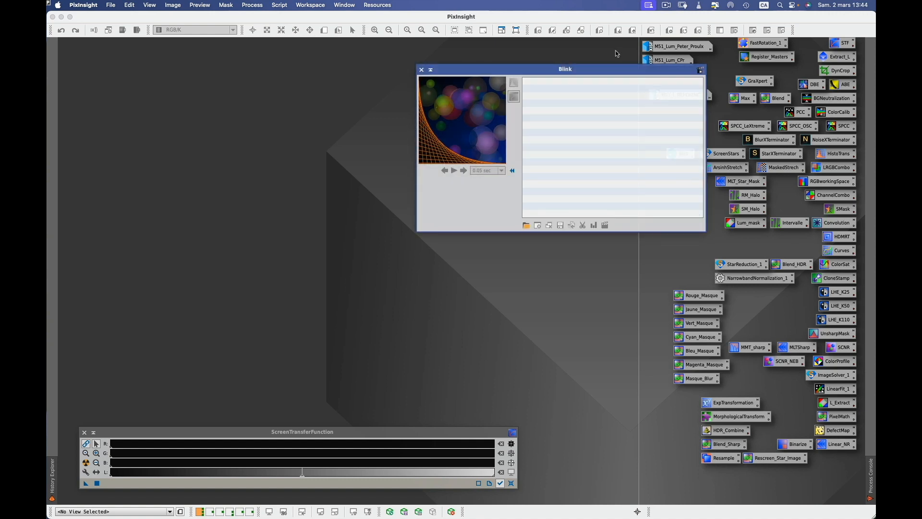
left_click_drag(610, 73, 671, 81)
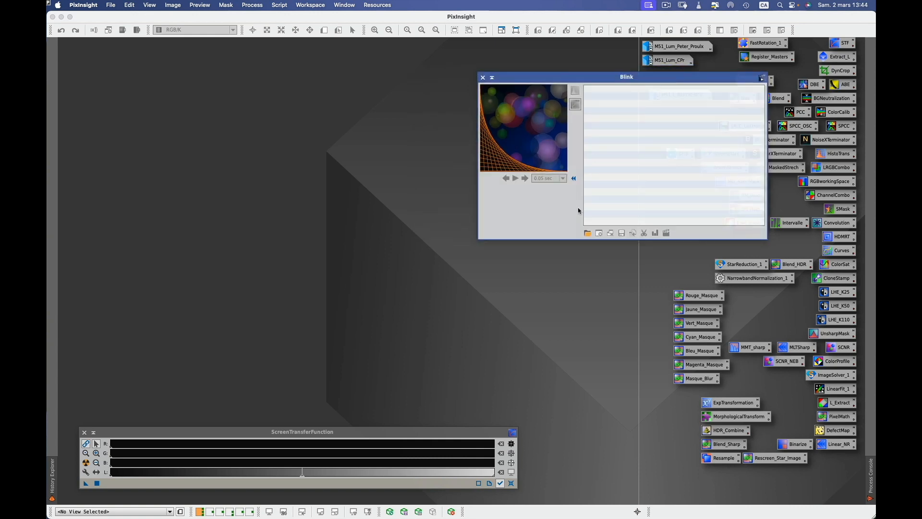
Load ten Ha frames from M 51 > Light > TPM10F4 > 6 - Ha into Blink.
left_click(588, 234)
left_click(325, 184)
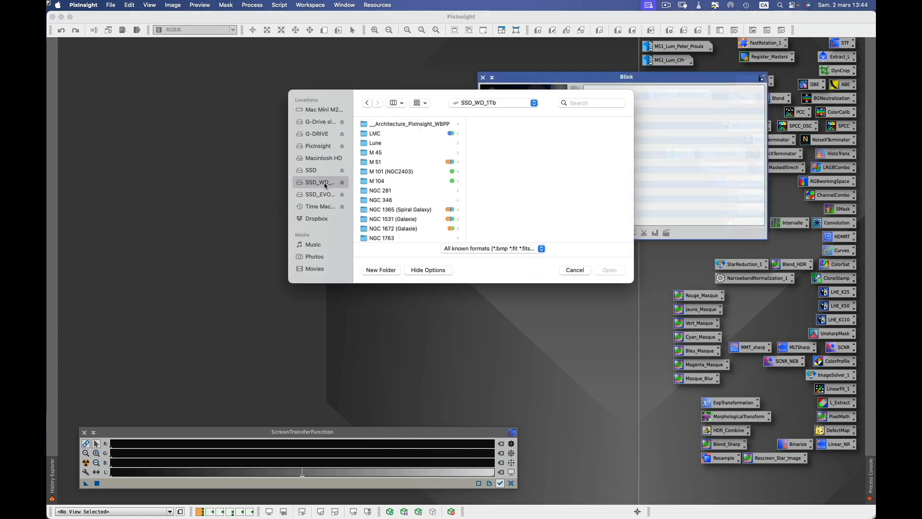
left_click(390, 164)
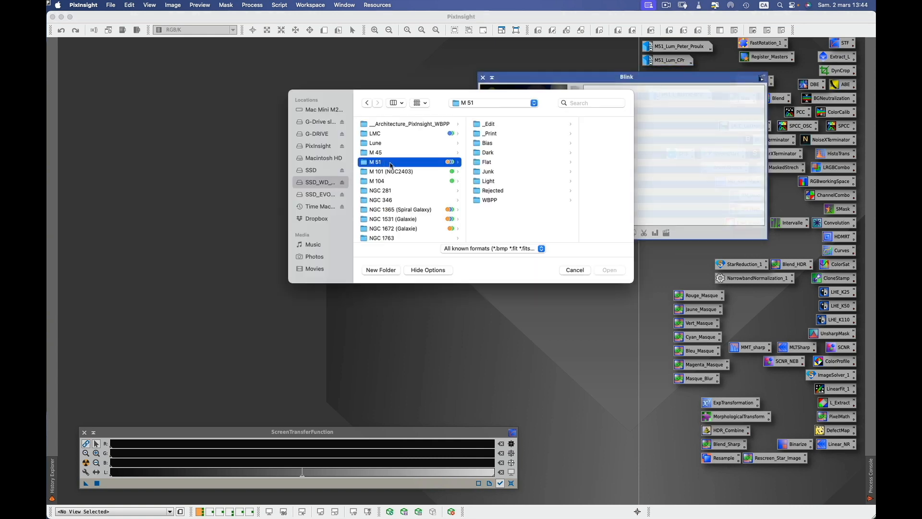
left_click(499, 182)
left_click(550, 152)
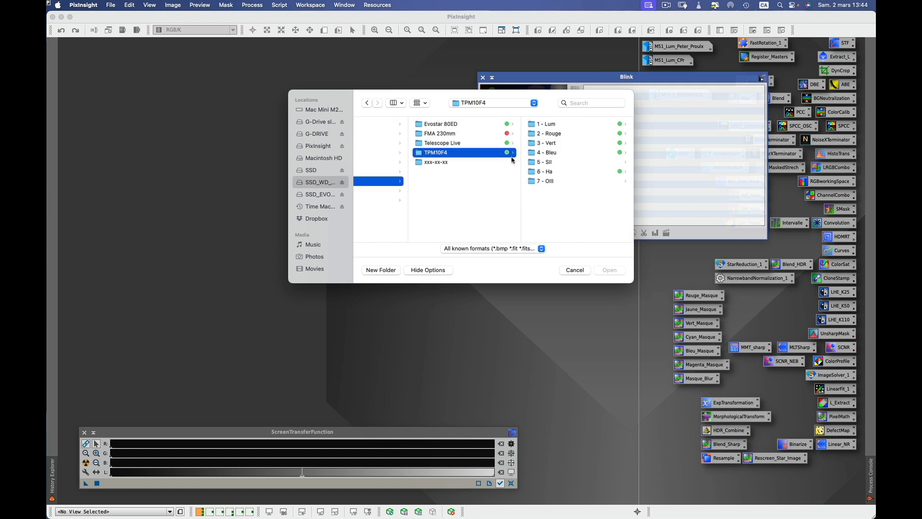
left_click(560, 171)
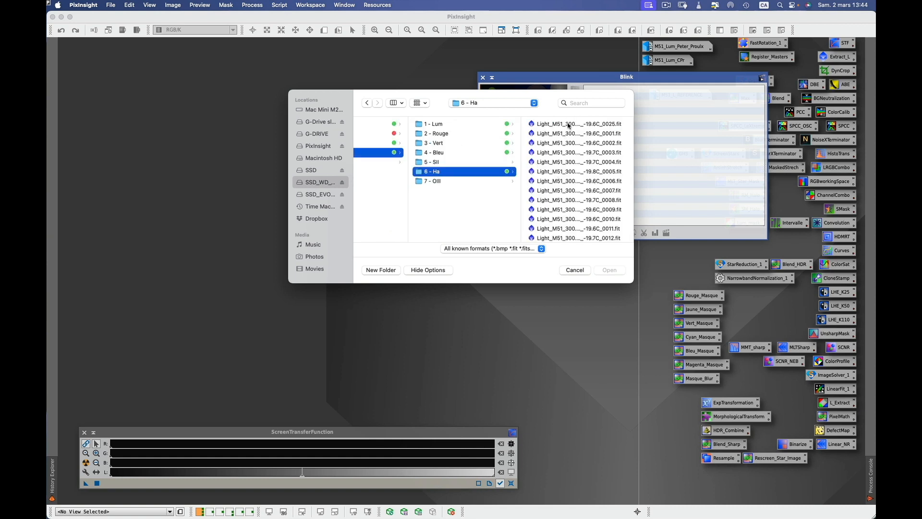
left_click(568, 124)
left_click(470, 211, "shift")
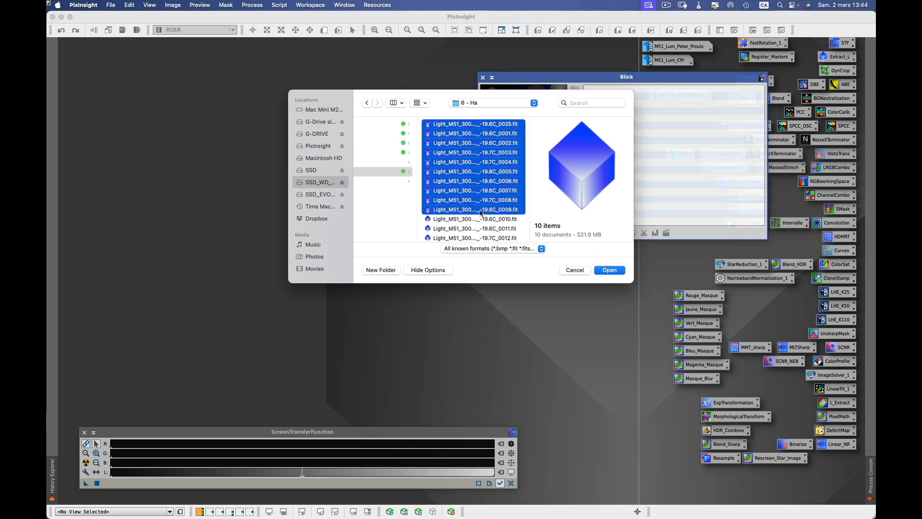
left_click(606, 272)
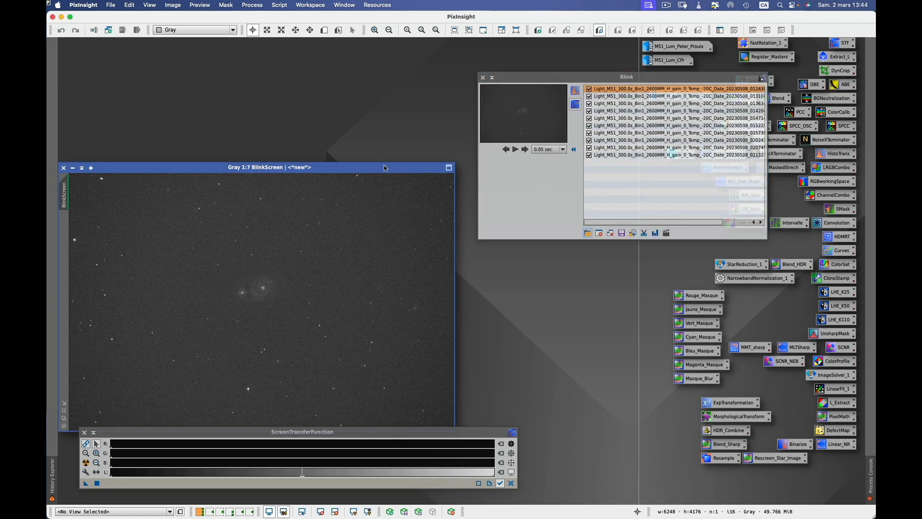
Move the BlinkScreen image up and auto-stretch the Ha frames for viewing.
left_click_drag(384, 166, 391, 70)
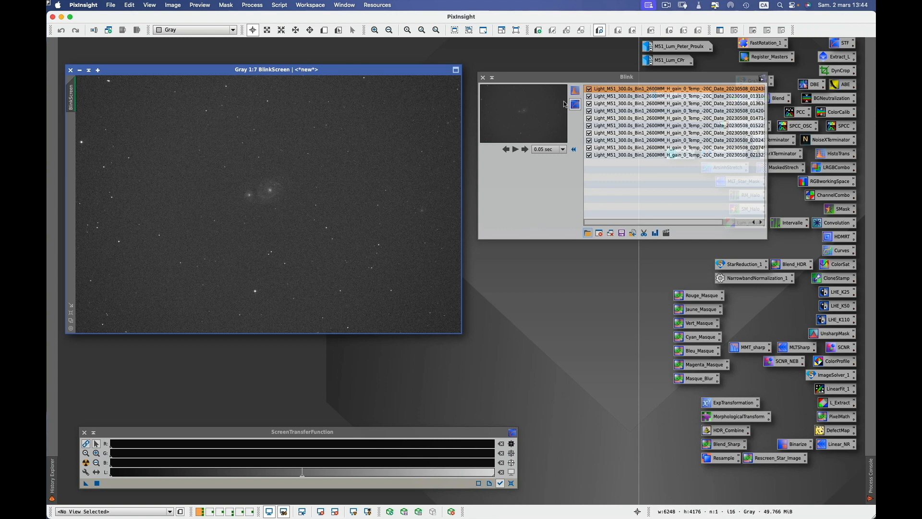
left_click(565, 78)
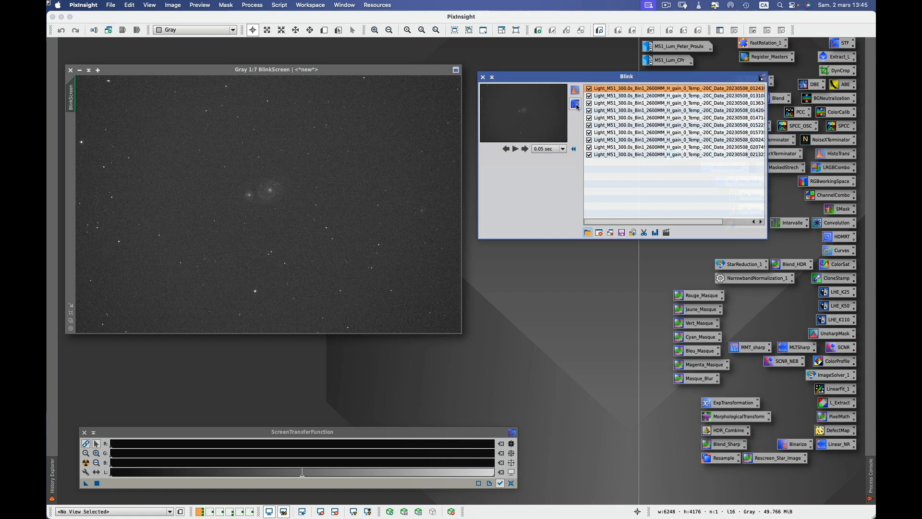
left_click(575, 104)
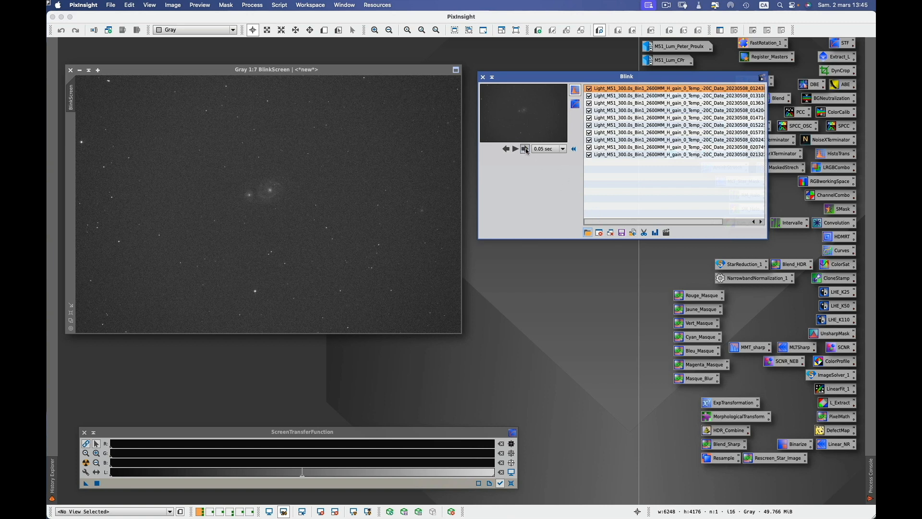
Step through all ten Ha frames back to the first, then close all images.
left_click(525, 150)
left_click(525, 149)
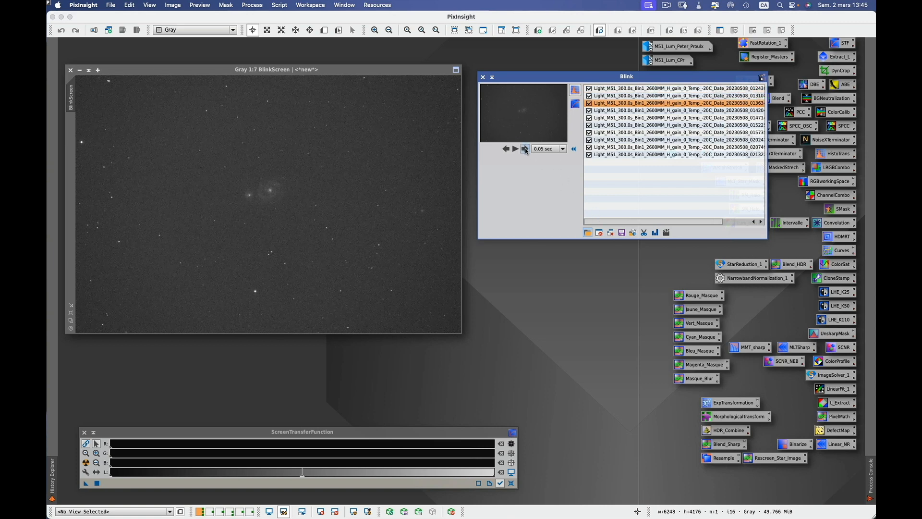
left_click(525, 149)
left_click(525, 149)
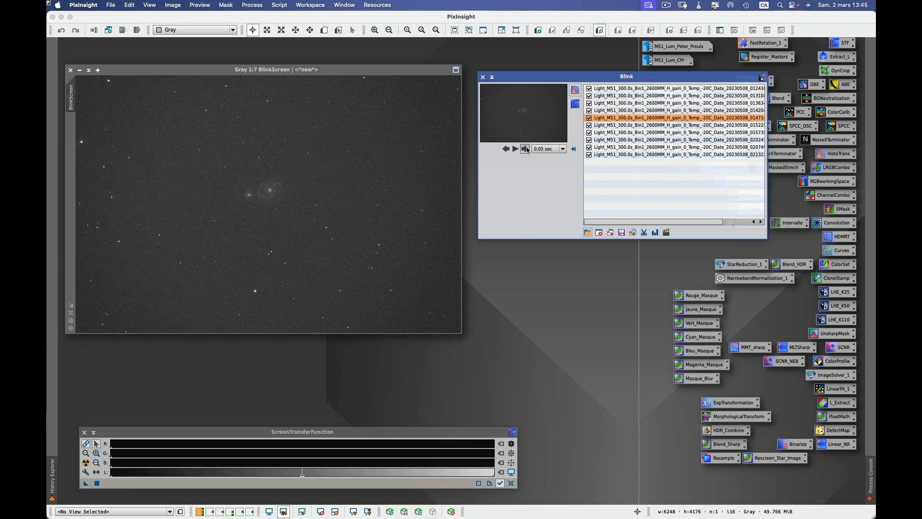
left_click(525, 150)
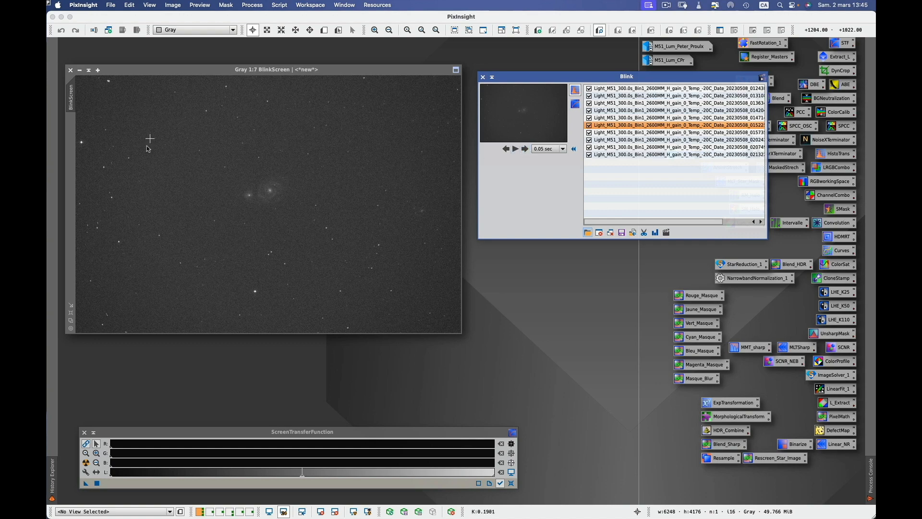
left_click(525, 149)
left_click(526, 150)
left_click(525, 149)
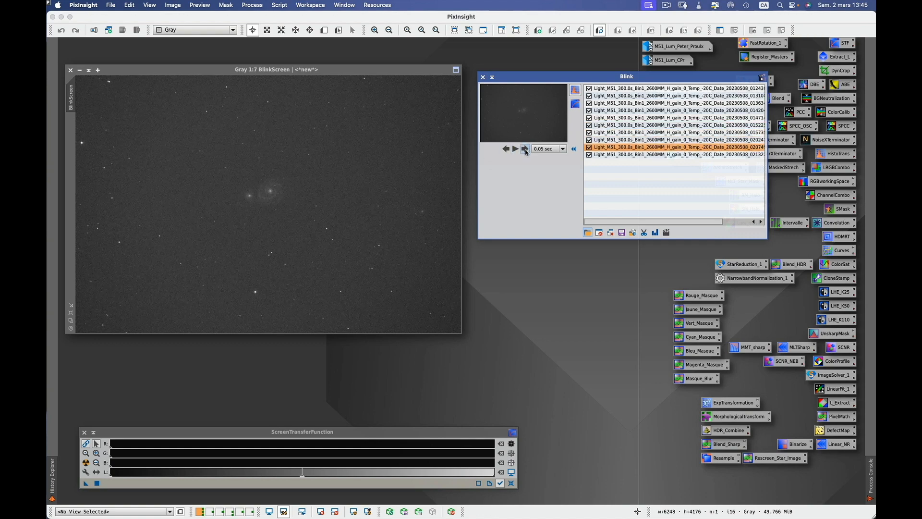
left_click(525, 149)
left_click(526, 149)
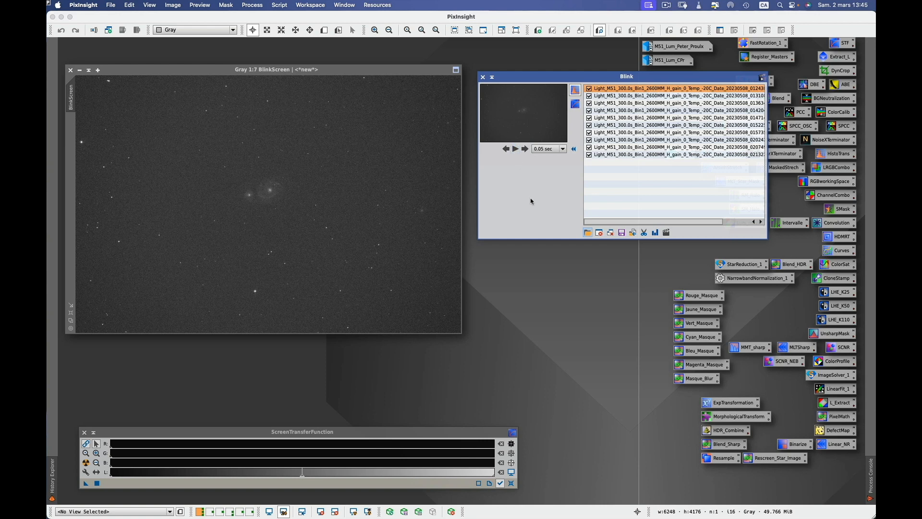
left_click(610, 233)
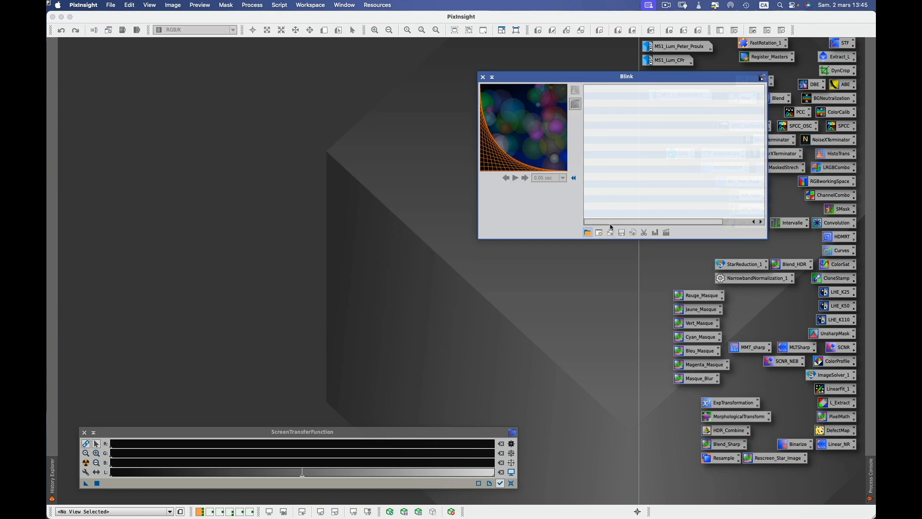
Close Blink, launch WeightedBatchPreprocessing and add the 49 light frames from the 6 - Ha folder.
left_click(483, 77)
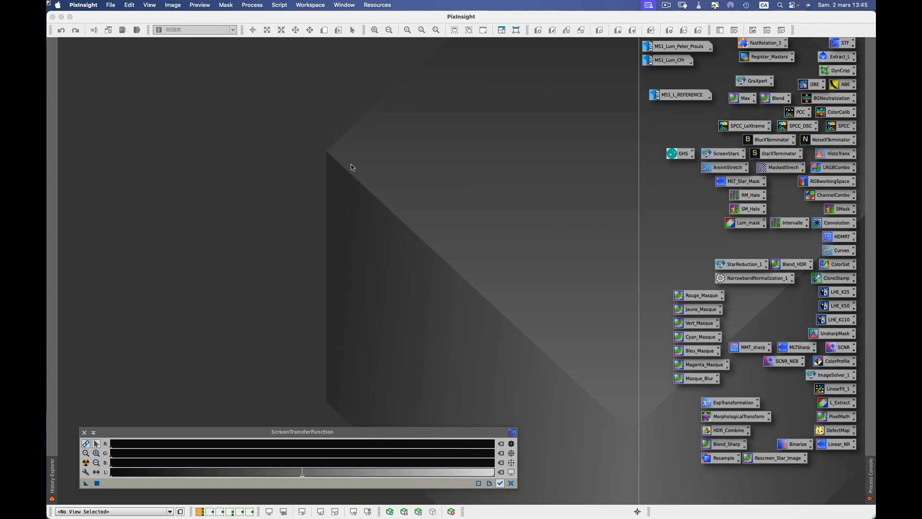
left_click(279, 6)
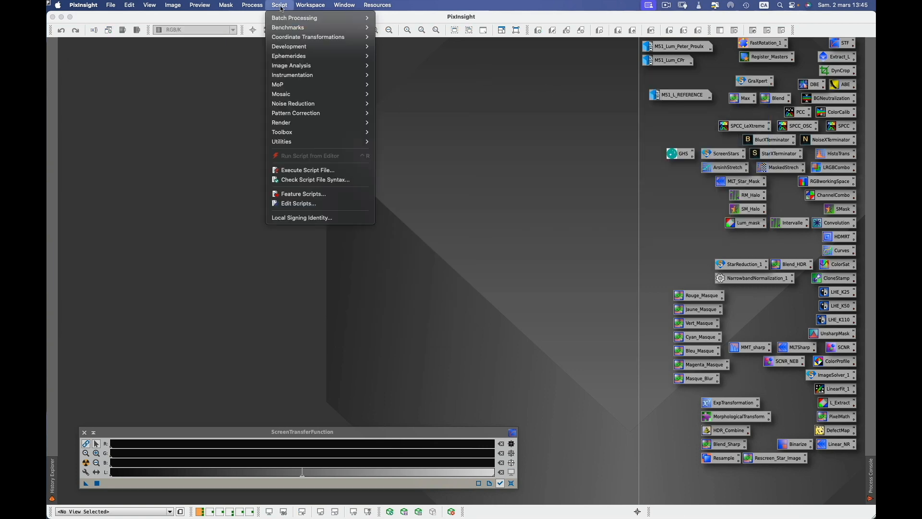
mouse_move(282, 19)
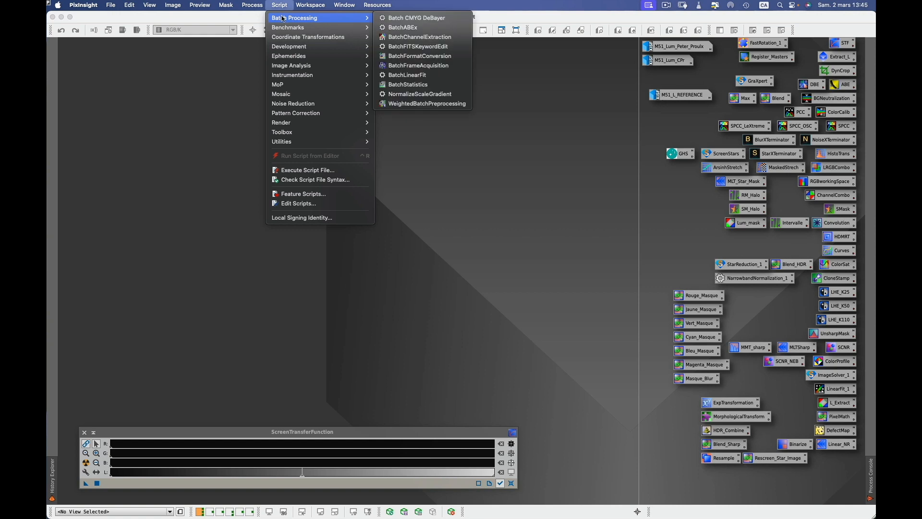
left_click(414, 105)
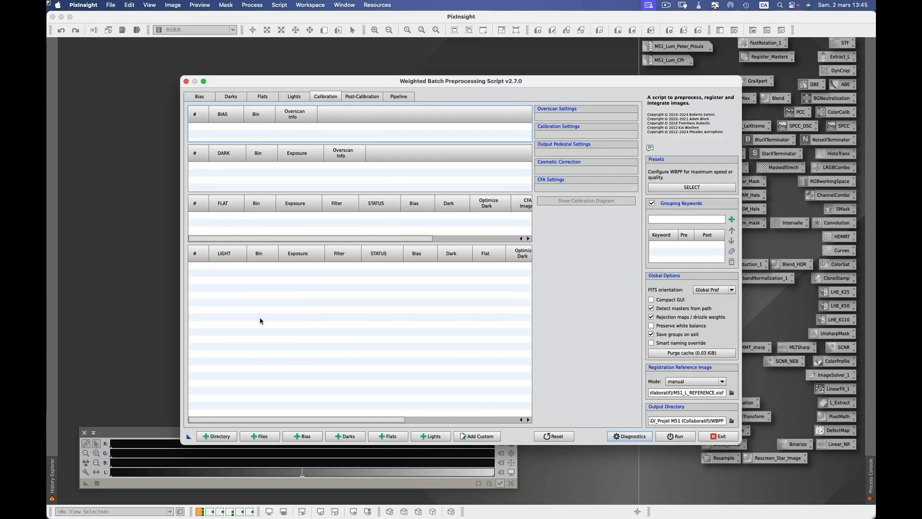
left_click(217, 436)
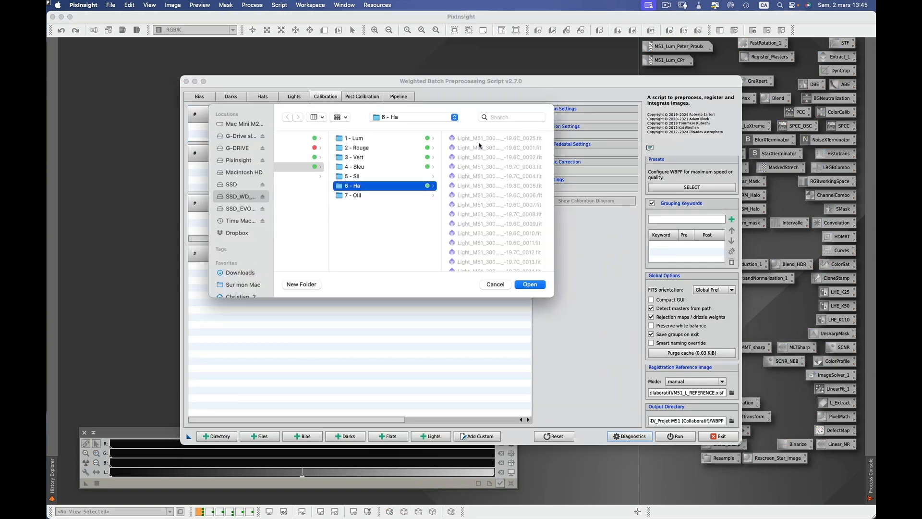
left_click(527, 284)
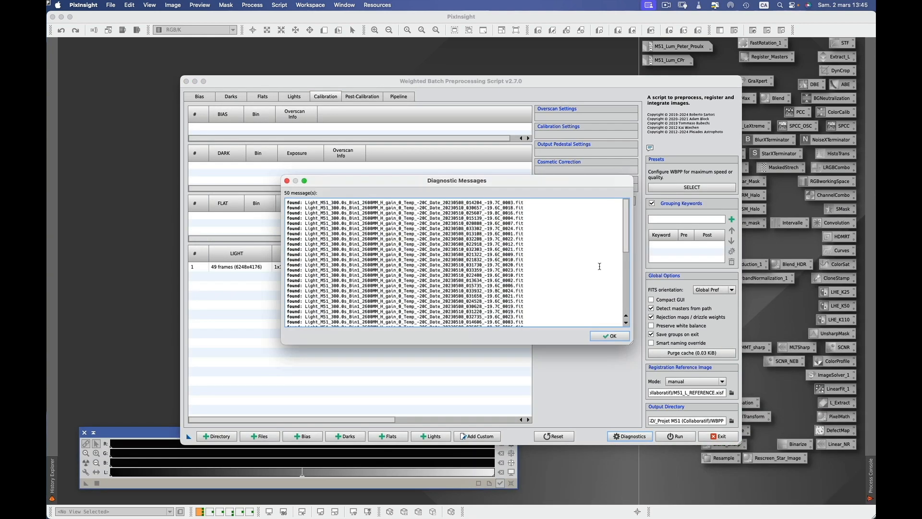
left_click(621, 335)
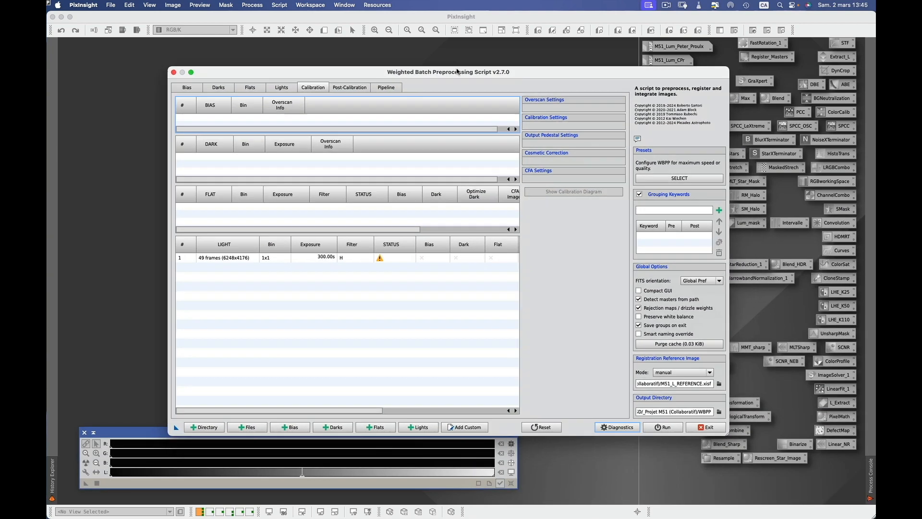
left_click_drag(473, 82, 445, 62)
Start adding bias frames, browsing the SSD drive into the Masters_CPr (Mes Objectifs) folder.
left_click(173, 77)
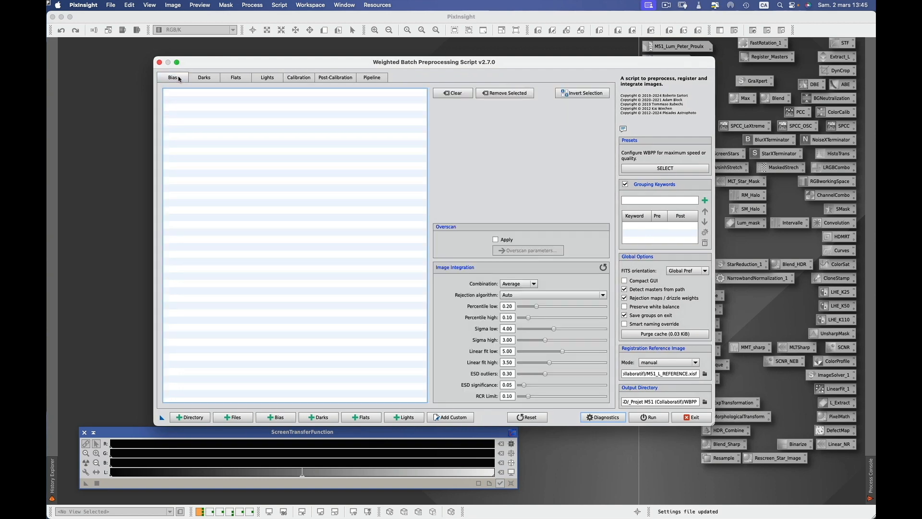
left_click(278, 414)
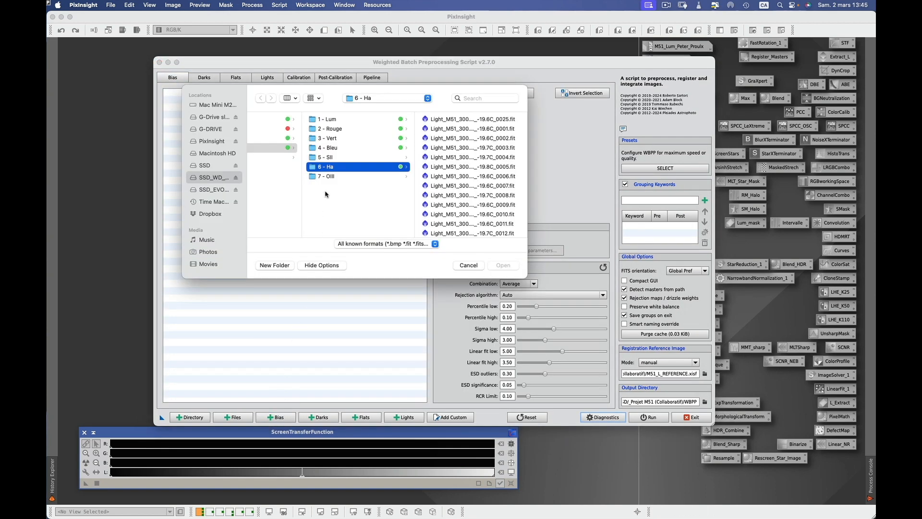
left_click(213, 166)
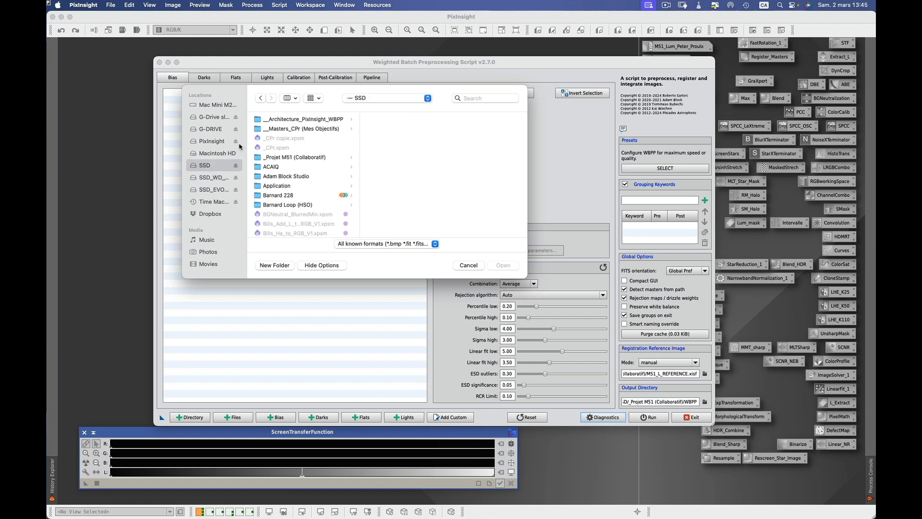
left_click(302, 128)
Load the May 11 2023 master bias from the ASI2600mm Pro 2 - Mai masters folder.
left_click(412, 120)
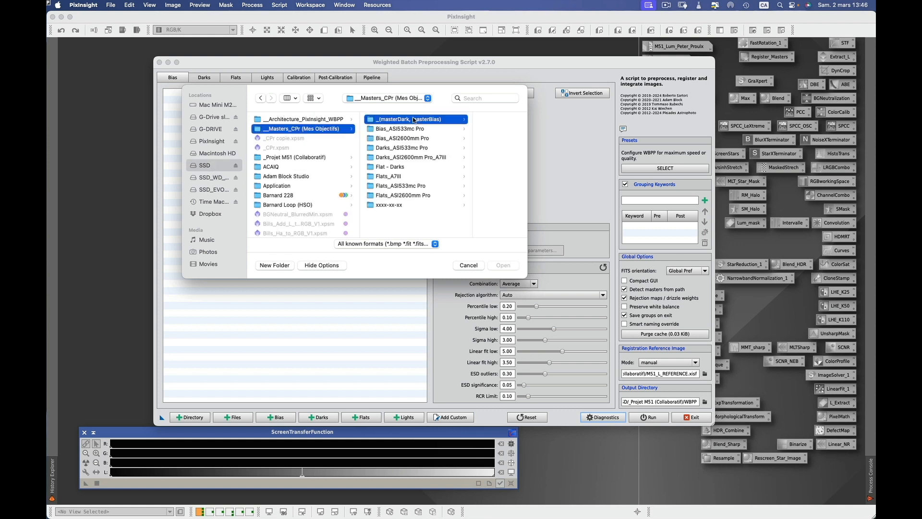
left_click(442, 139)
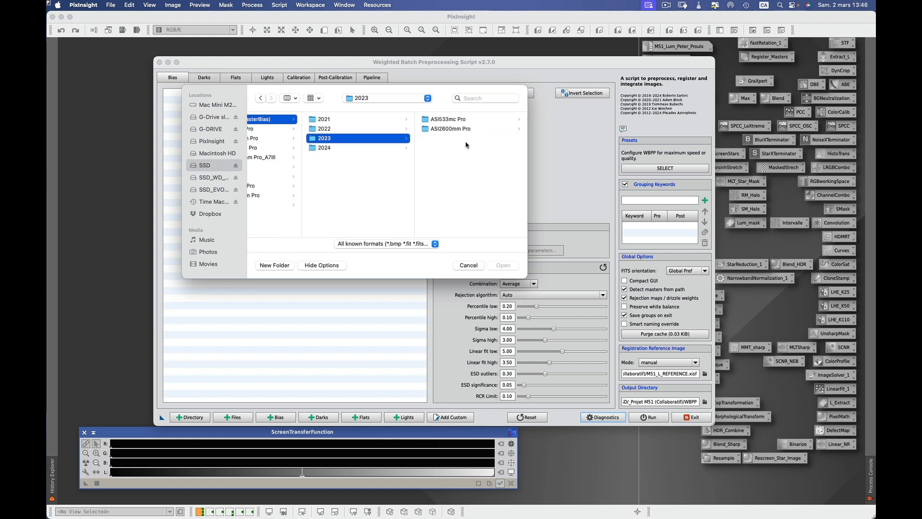
left_click(456, 129)
left_click(444, 130)
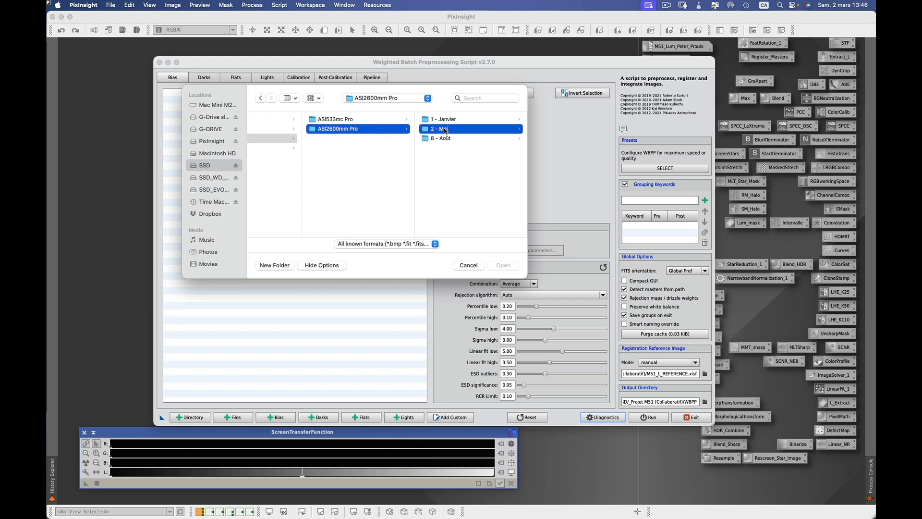
double_click(415, 160)
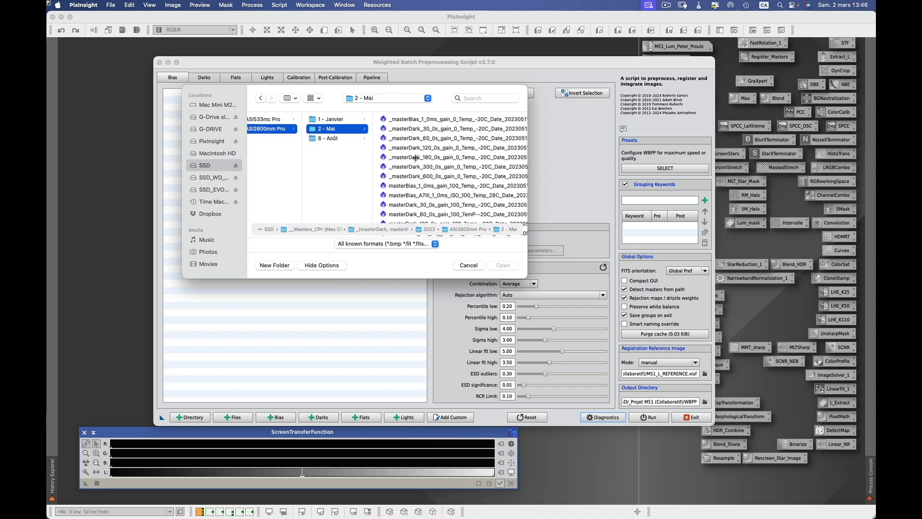
left_click(460, 119)
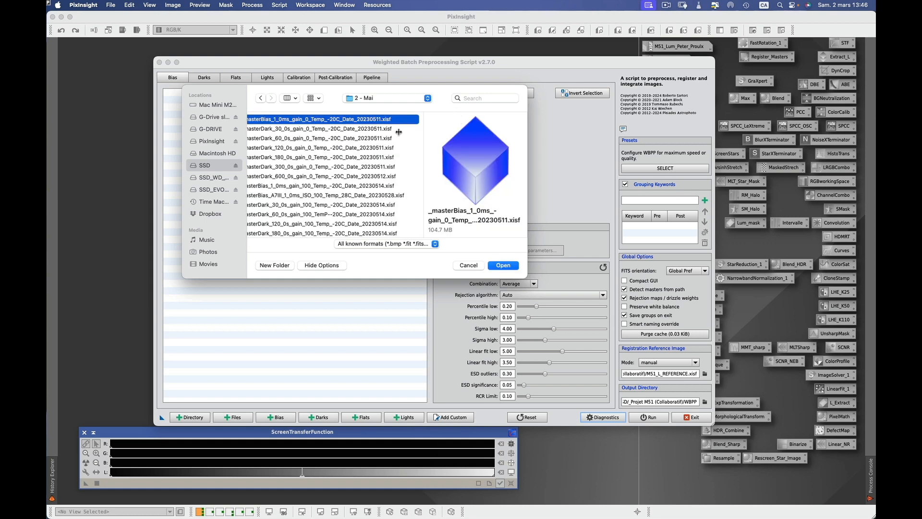
left_click(503, 265)
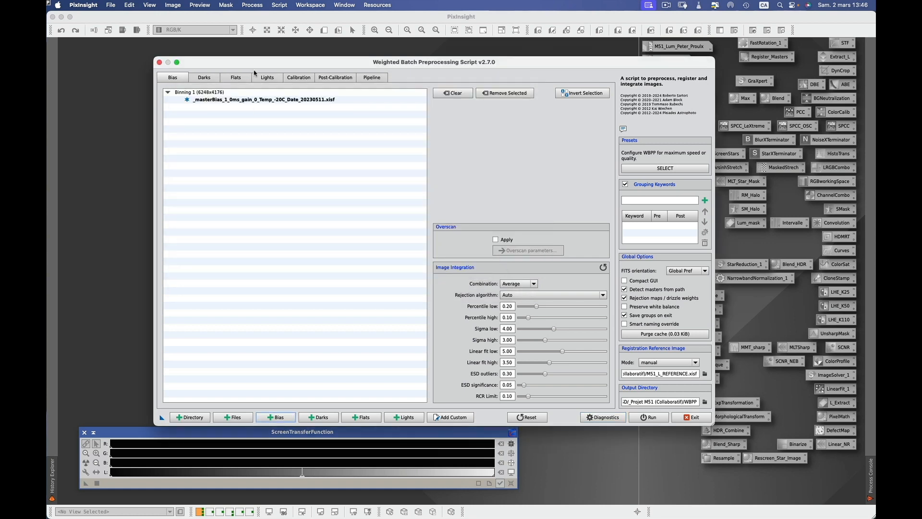
Add the 300 s master dark to the Darks list.
left_click(268, 78)
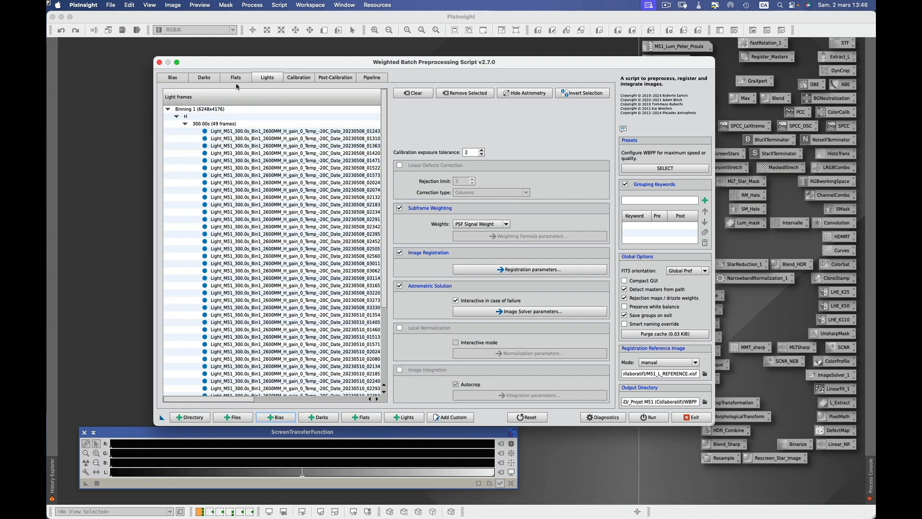
left_click(207, 79)
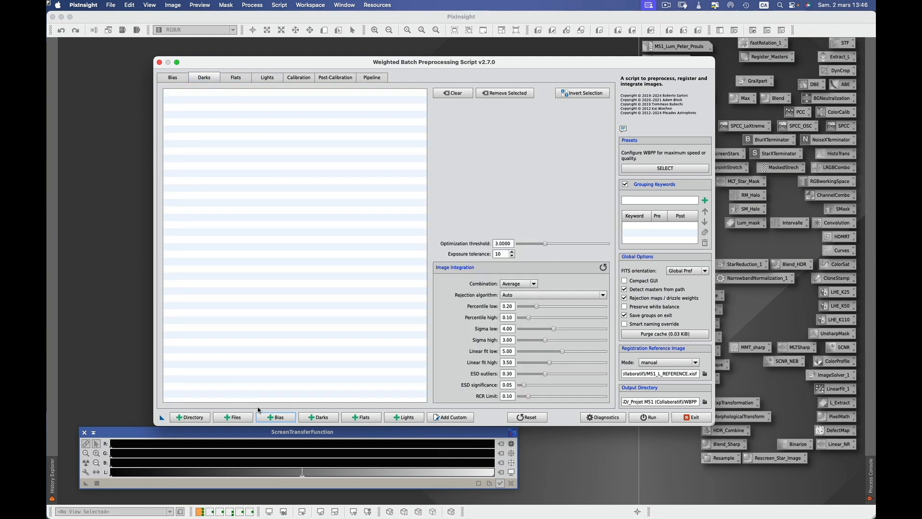
left_click(318, 416)
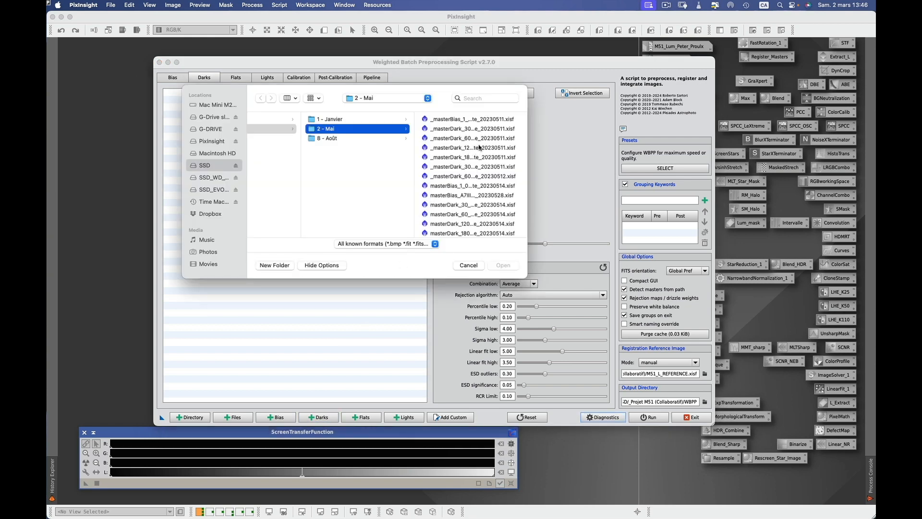
left_click(478, 166)
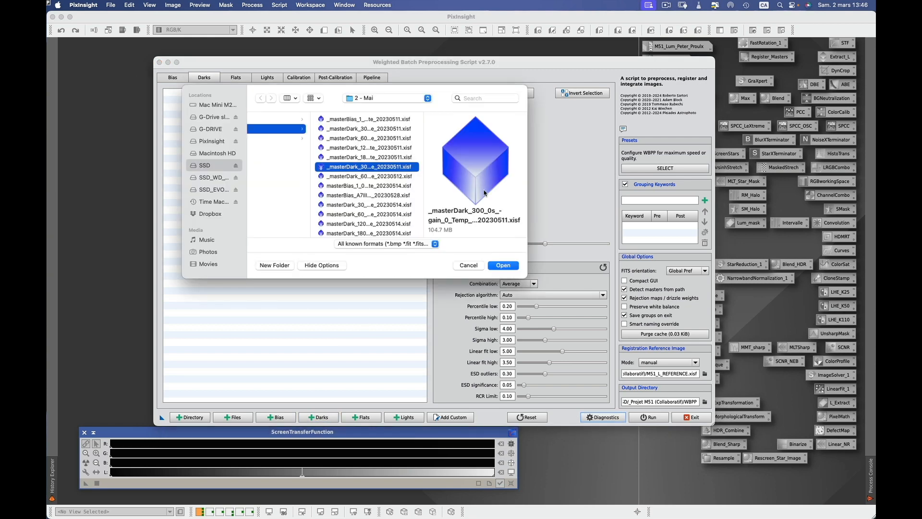
left_click(503, 265)
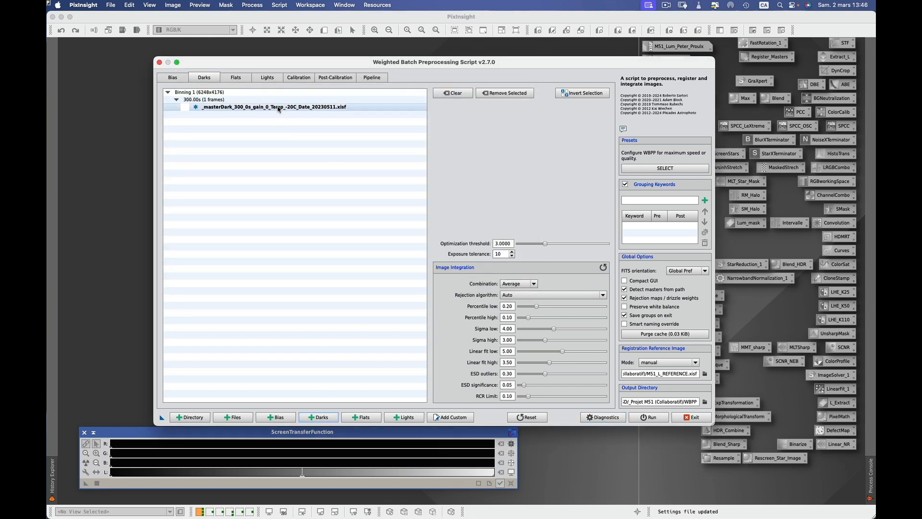
Add the Ha master flat from Flats_ASI2600mm Pro > 2022-05-01.
left_click(240, 81)
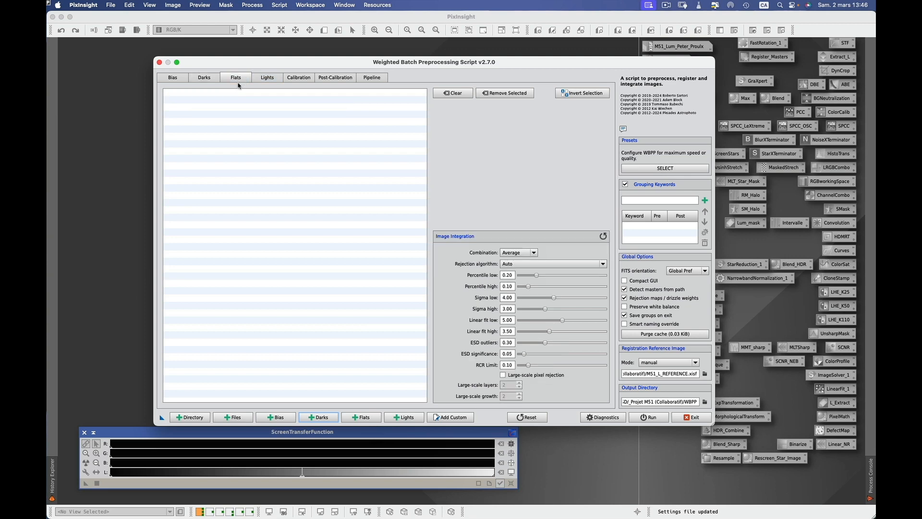
left_click(361, 417)
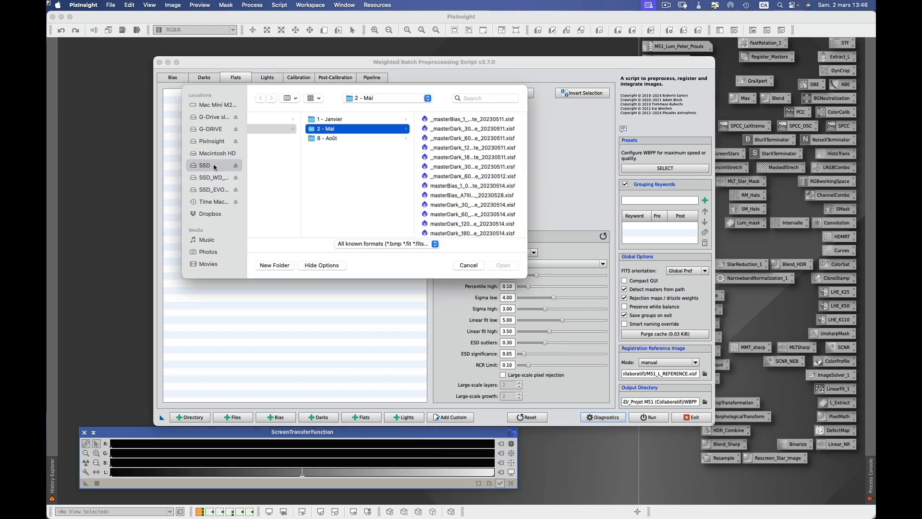
left_click(214, 166)
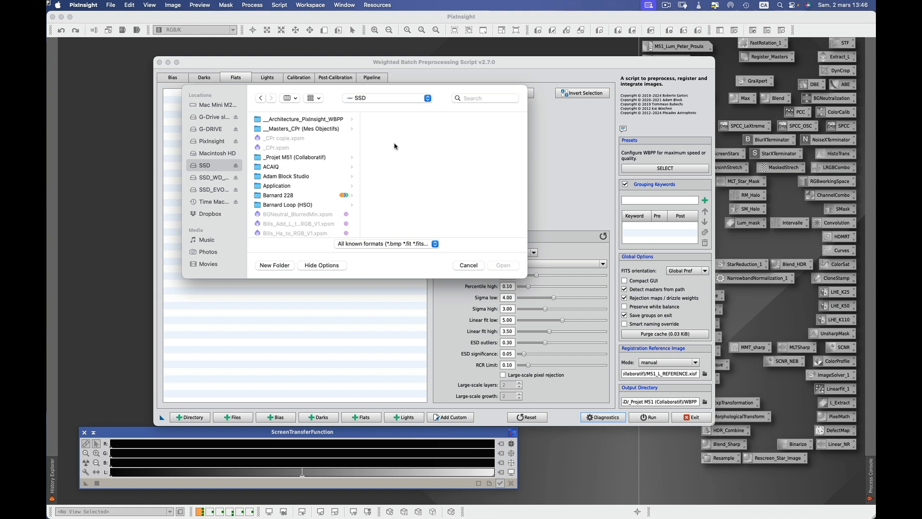
left_click(315, 130)
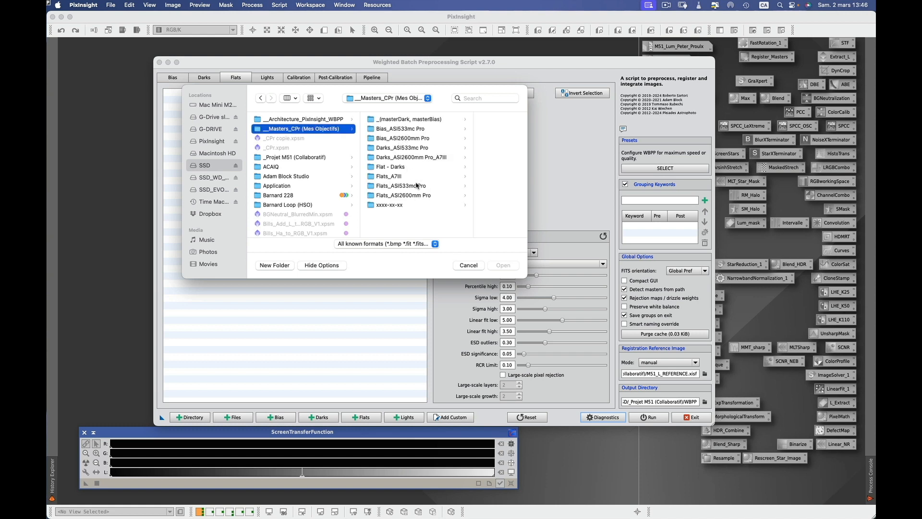
left_click(407, 196)
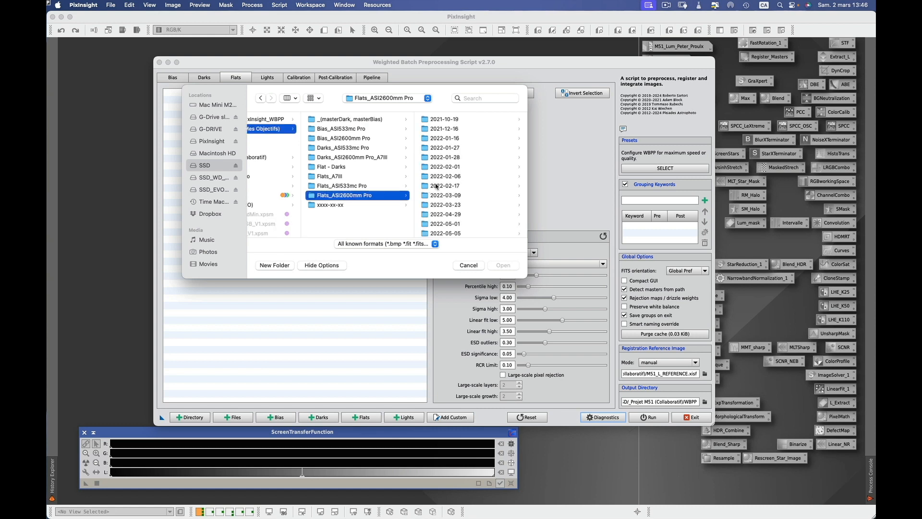
left_click(456, 224)
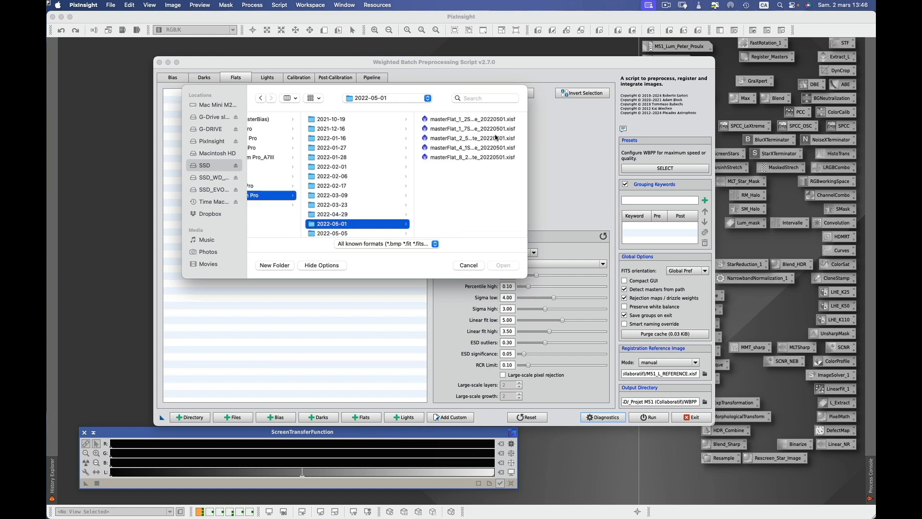
key("alt")
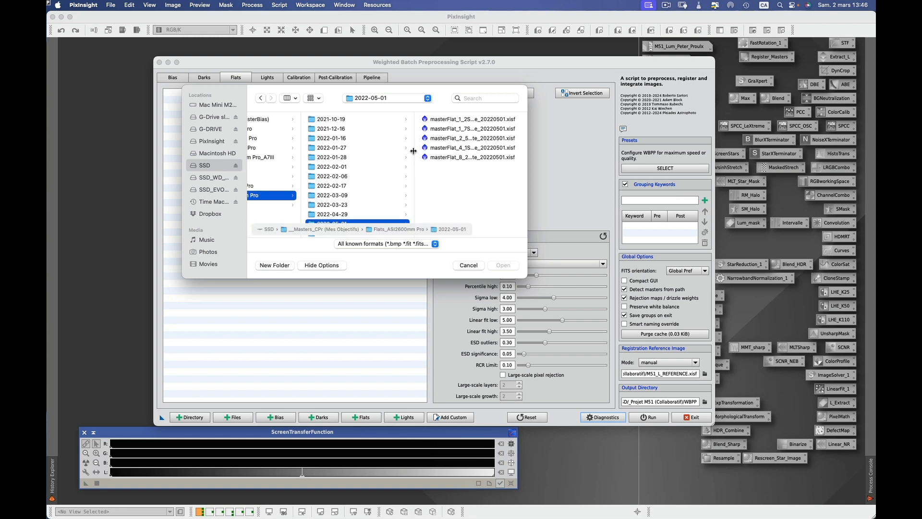
double_click(413, 151)
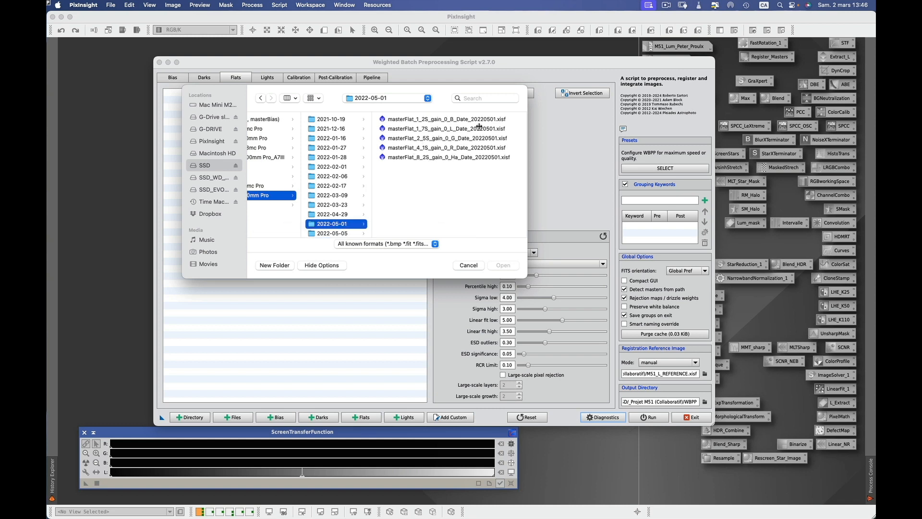
left_click(471, 157)
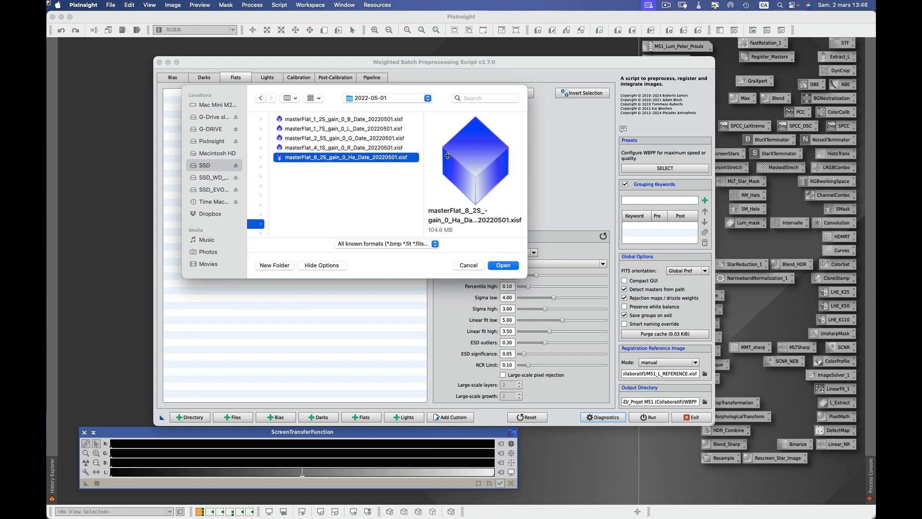
left_click(501, 266)
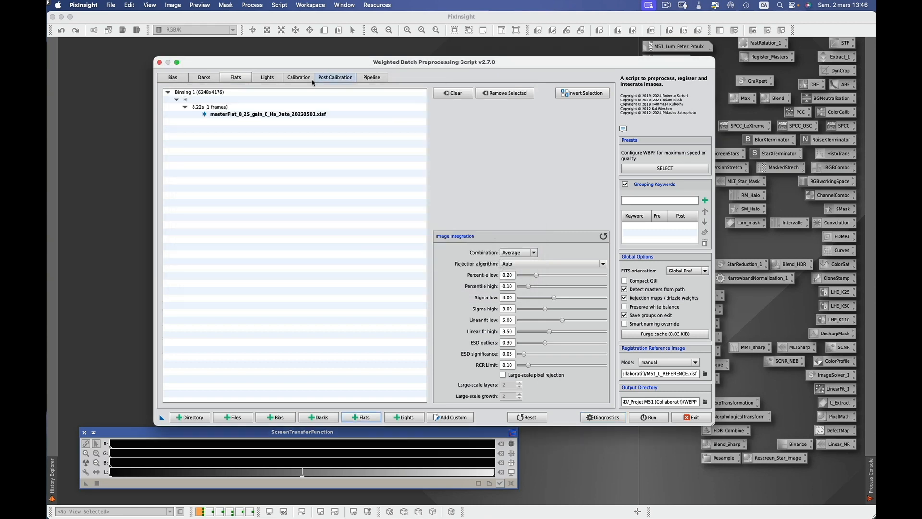
left_click(267, 78)
Apply the CosCor_Mono cosmetic correction template to the 49 light frames group.
left_click_drag(320, 65, 287, 65)
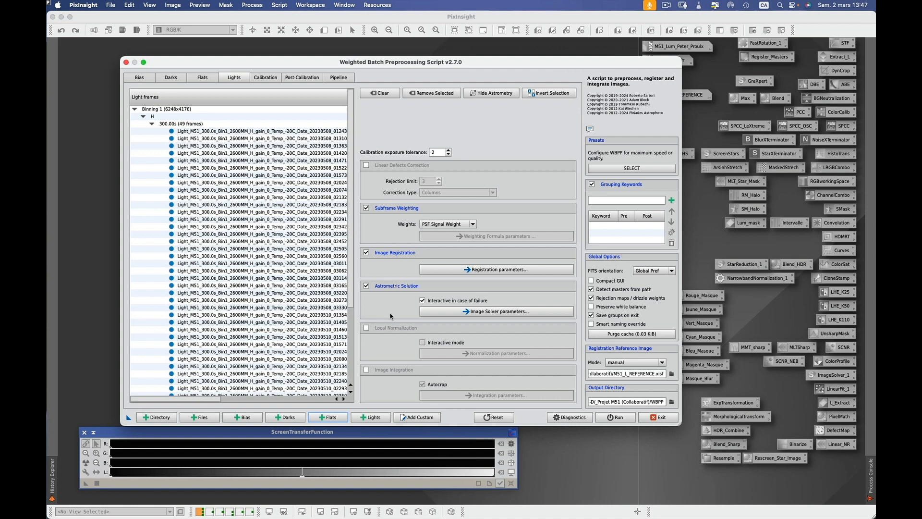
left_click(268, 77)
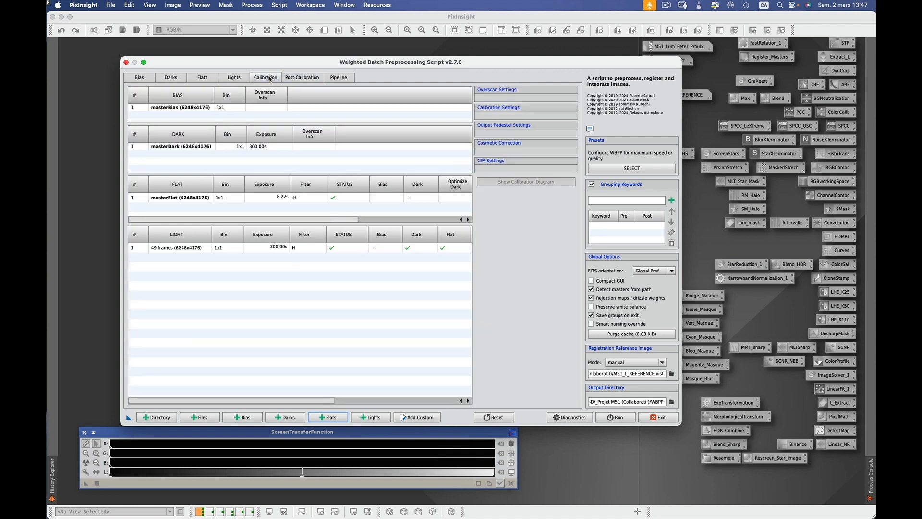
left_click_drag(433, 63, 412, 63)
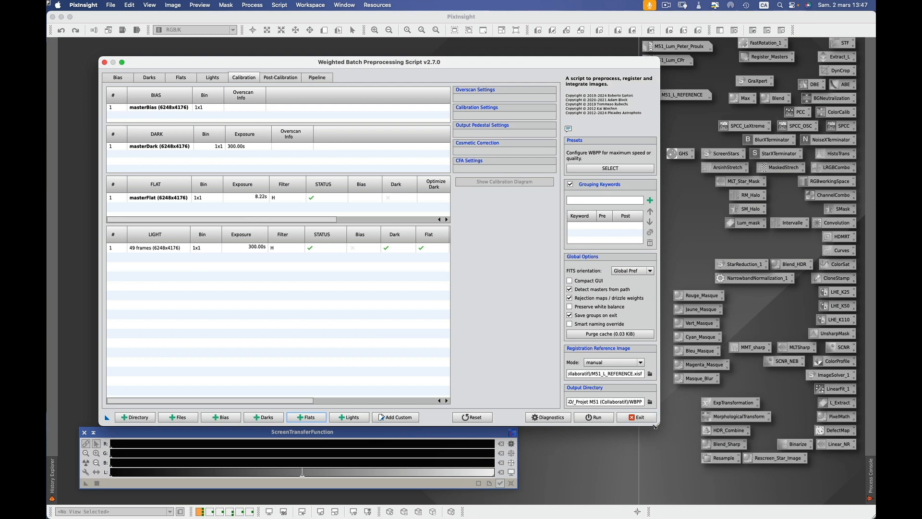
left_click_drag(660, 426, 781, 425)
left_click(406, 248)
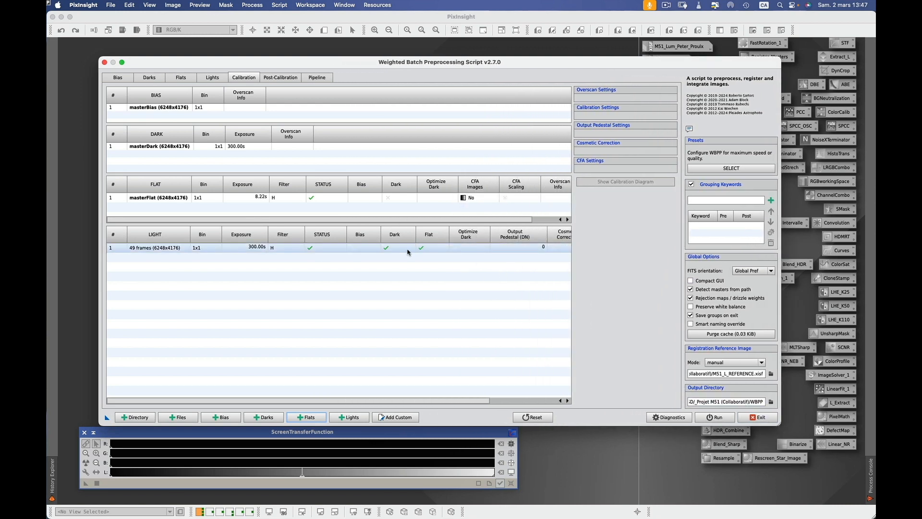
left_click(634, 228)
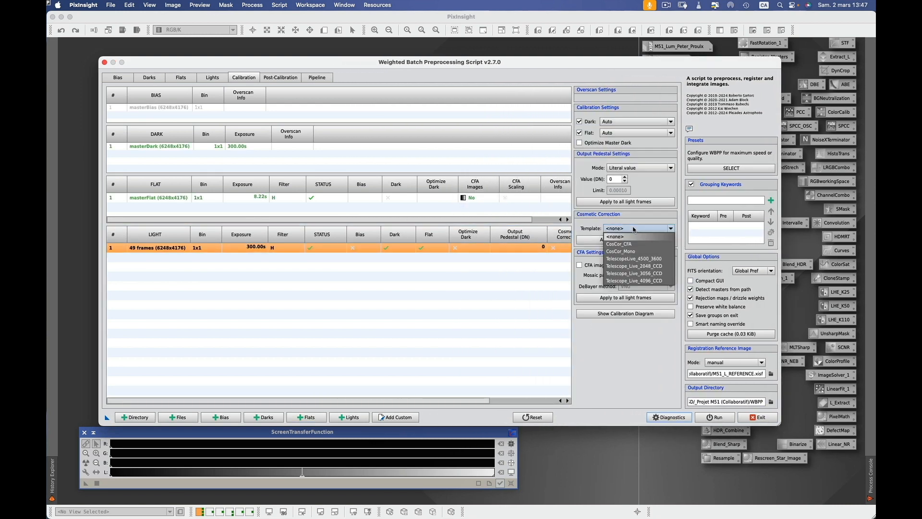
left_click(632, 252)
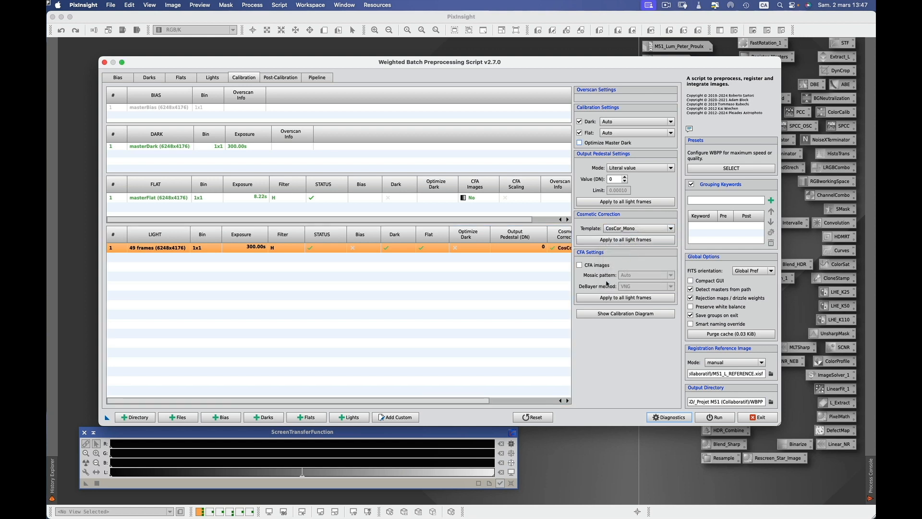
left_click(634, 316)
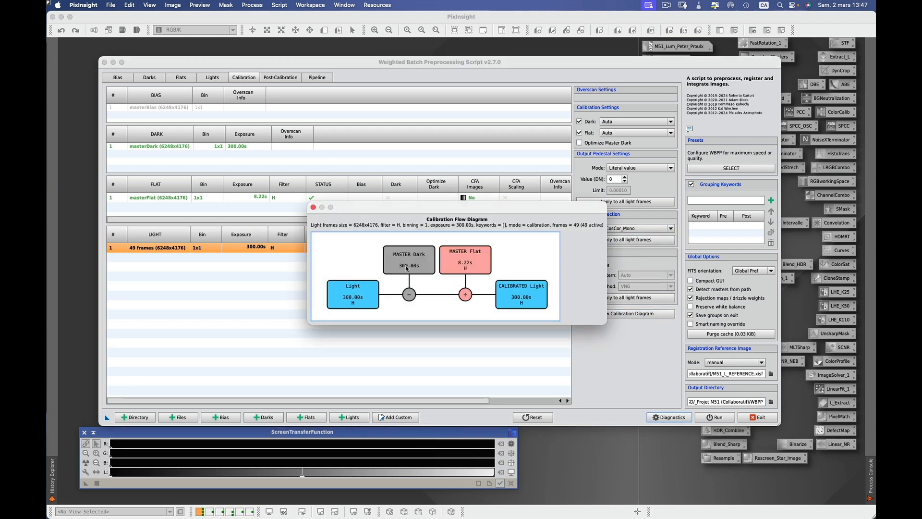
left_click(313, 207)
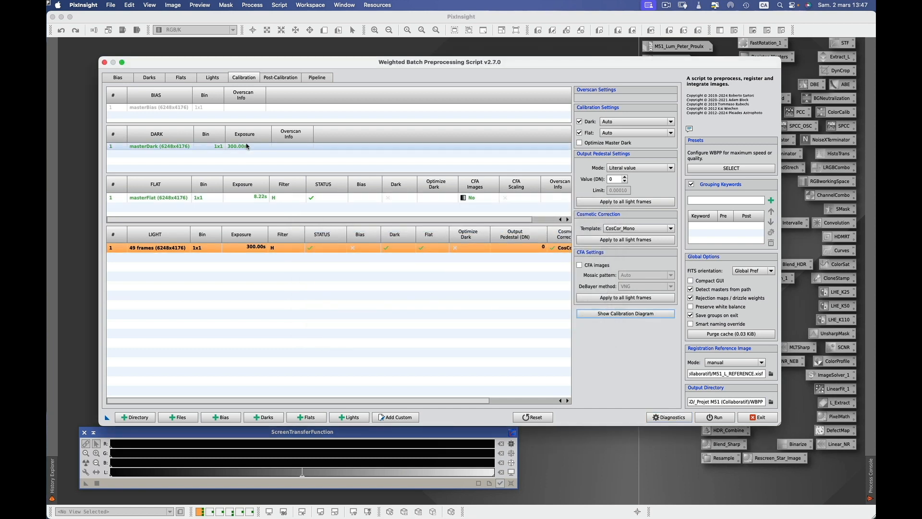
Keep the registration reference on manual and save the WBPP settings as a workspace icon.
left_click(761, 364)
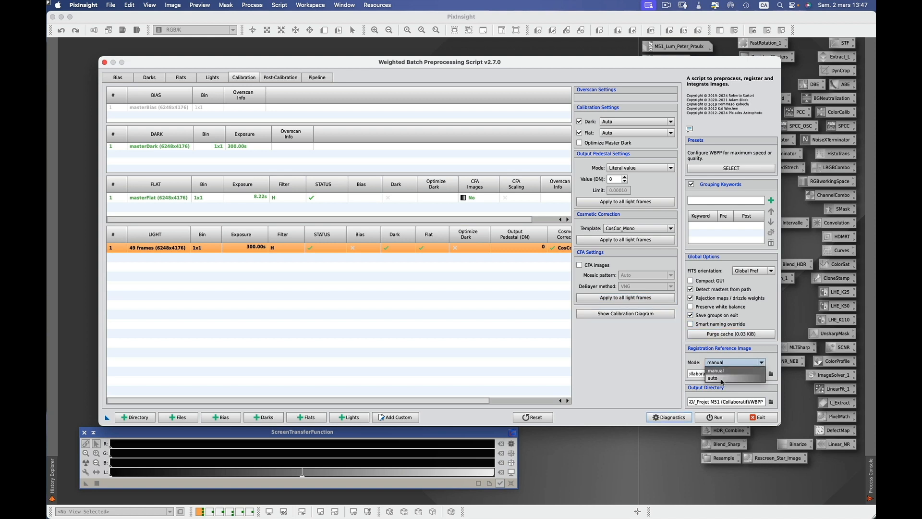
left_click(721, 378)
left_click(762, 365)
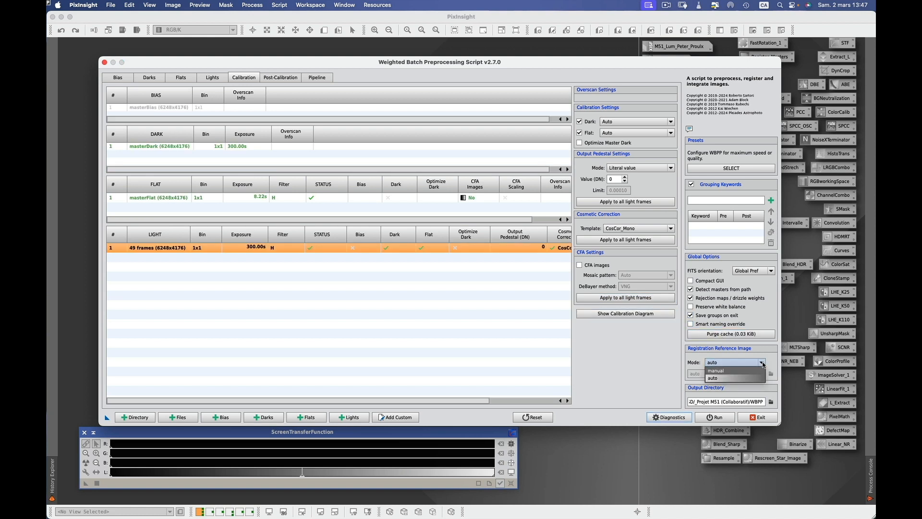
left_click(725, 371)
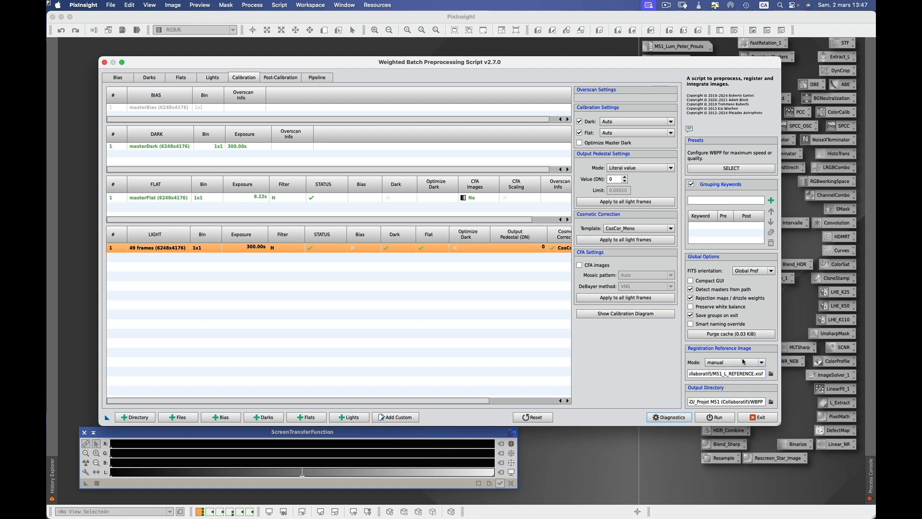
left_click(771, 374)
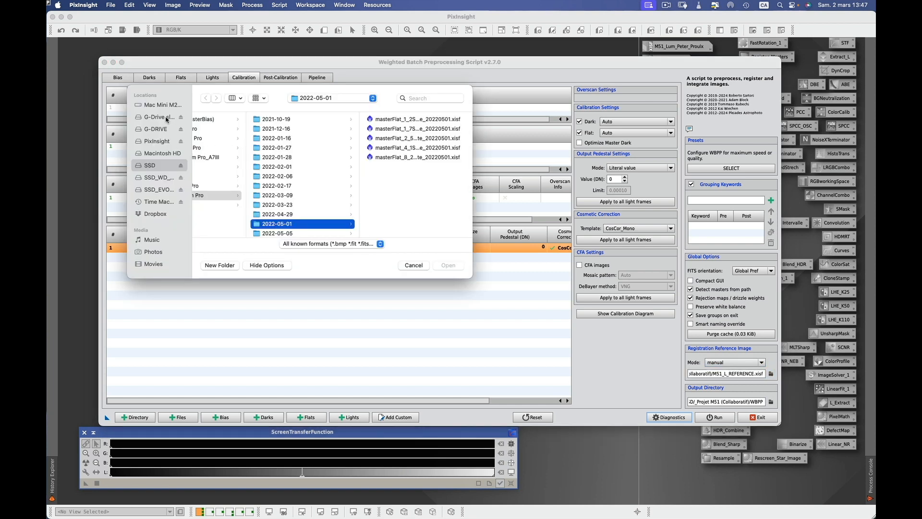
left_click(413, 265)
left_click_drag(497, 65, 510, 57)
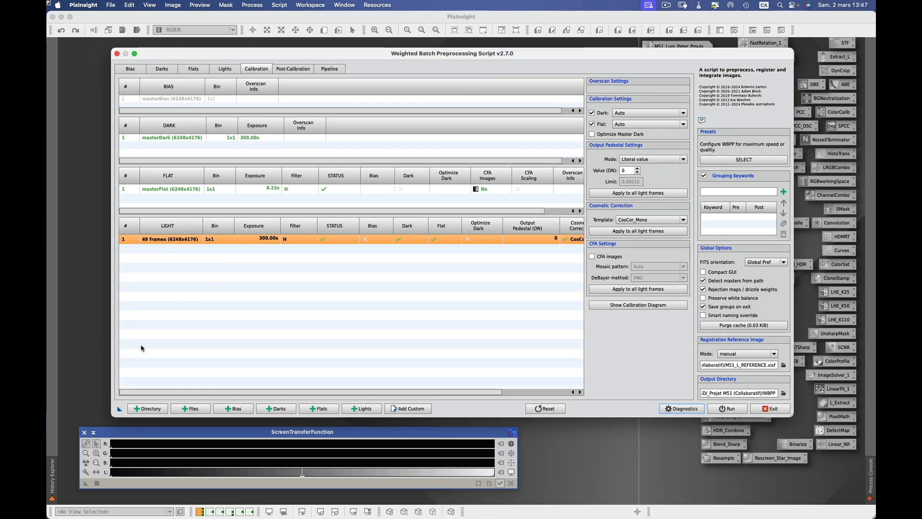
left_click_drag(119, 411, 90, 410)
Close WBPP and open the M51_L_REFERENCE image from its icon.
left_click(770, 408)
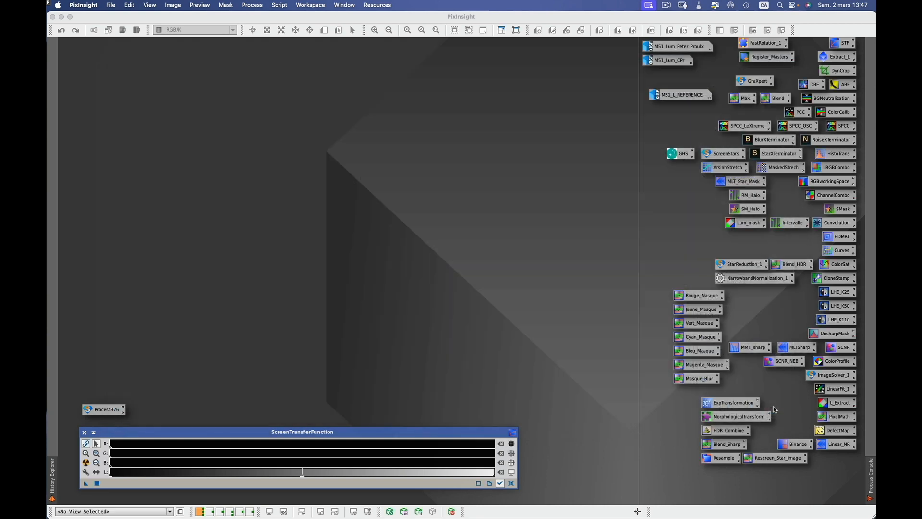
double_click(693, 97)
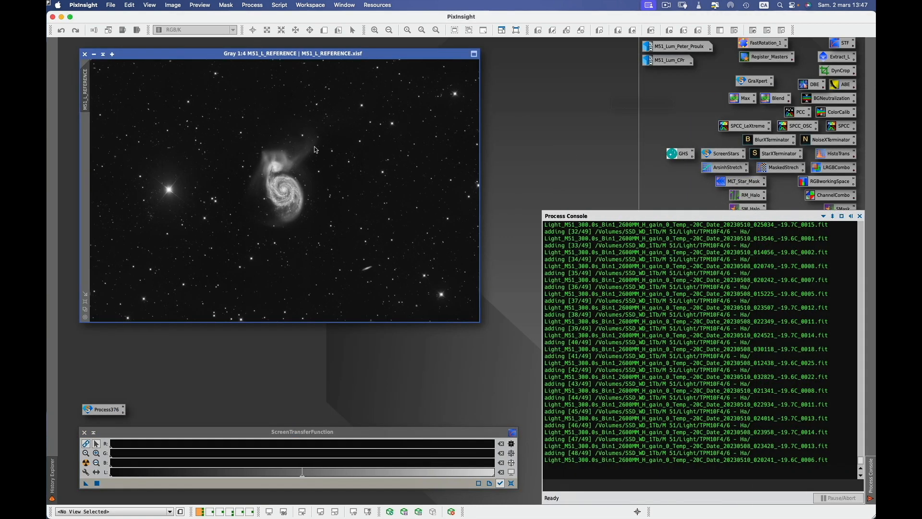
left_click_drag(321, 179, 224, 188)
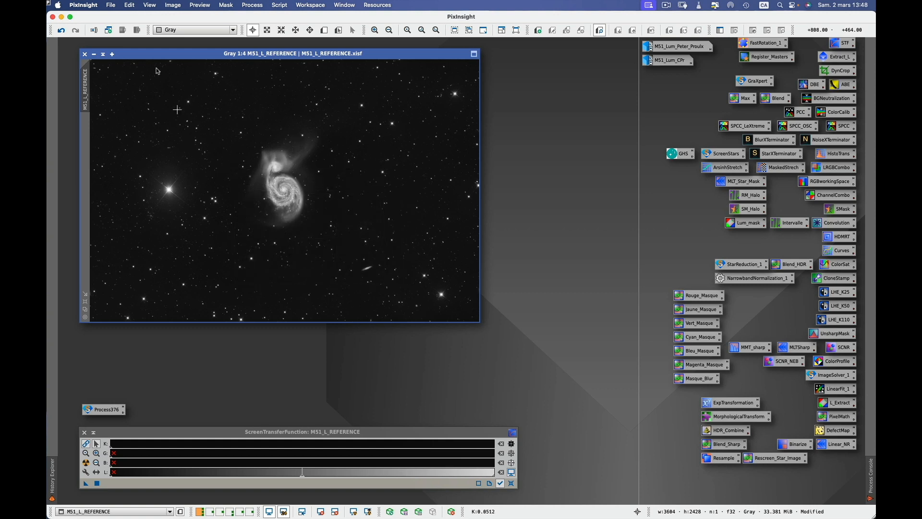
Save M51_L_REFERENCE.xisf over the existing file in the project folder.
left_click(111, 5)
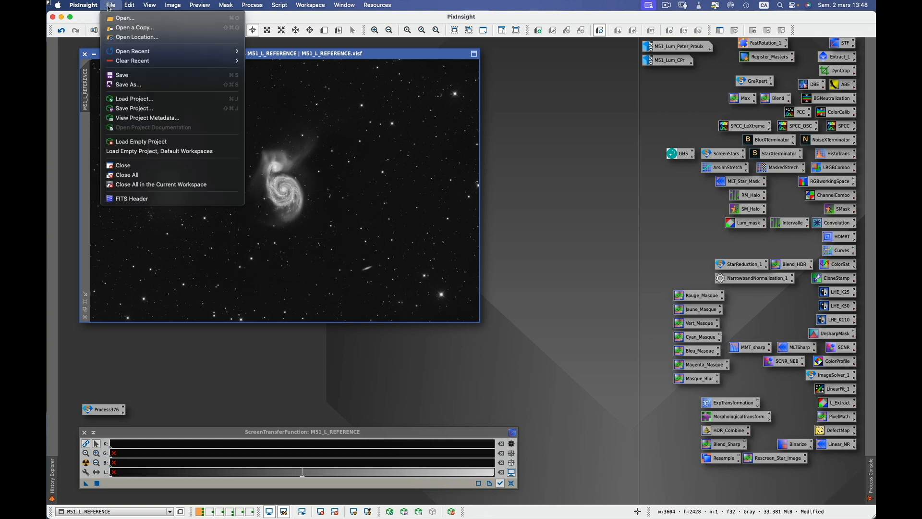
left_click(129, 85)
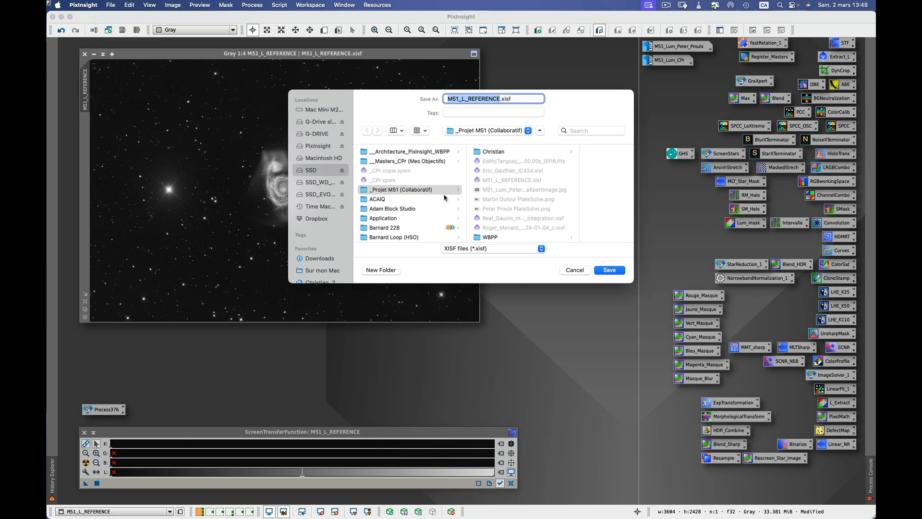
left_click(611, 271)
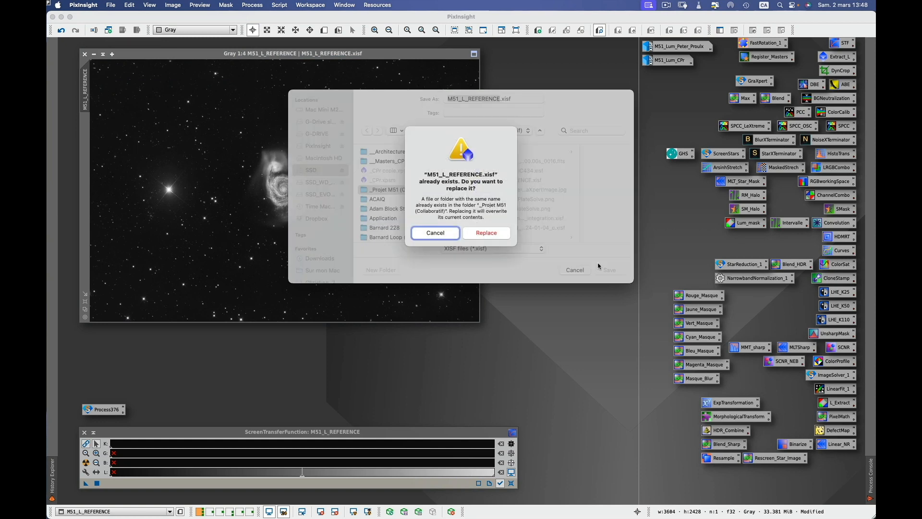
left_click(492, 234)
left_click(484, 291)
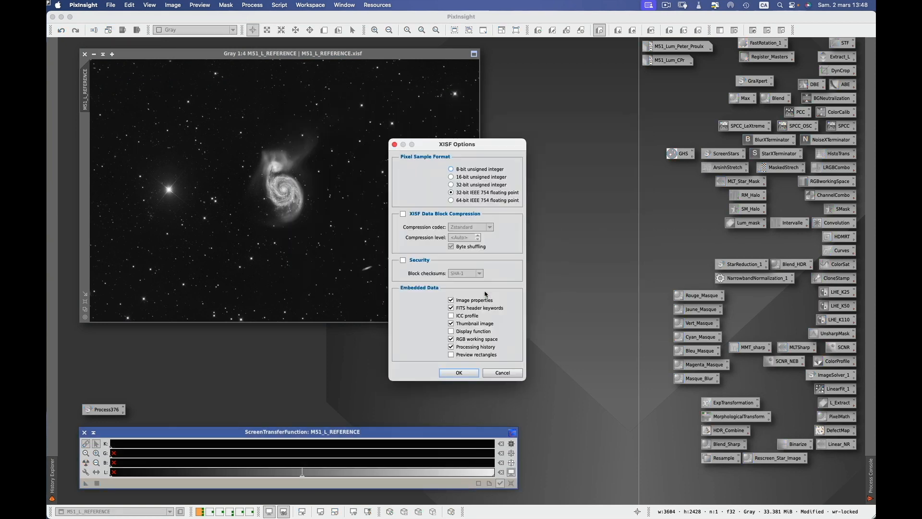
left_click(469, 371)
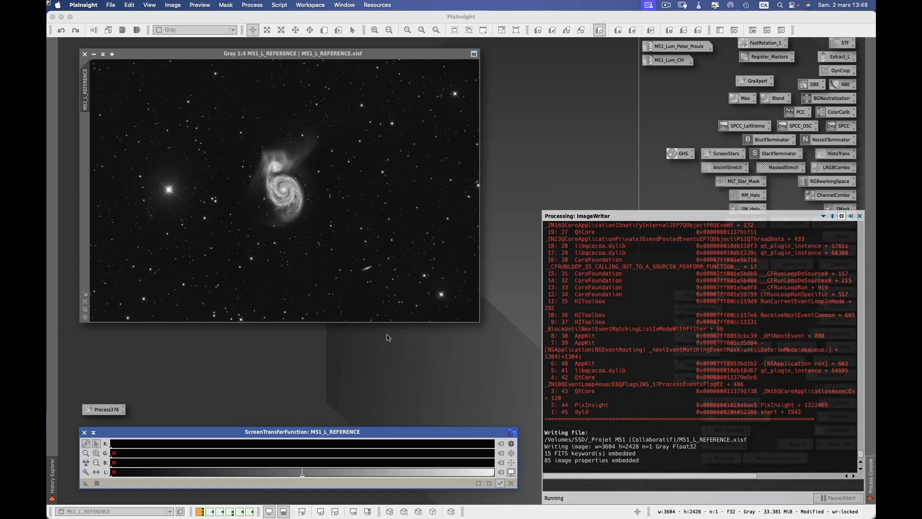
Relaunch WBPP with its saved settings from the Process376 icon.
left_click(113, 411)
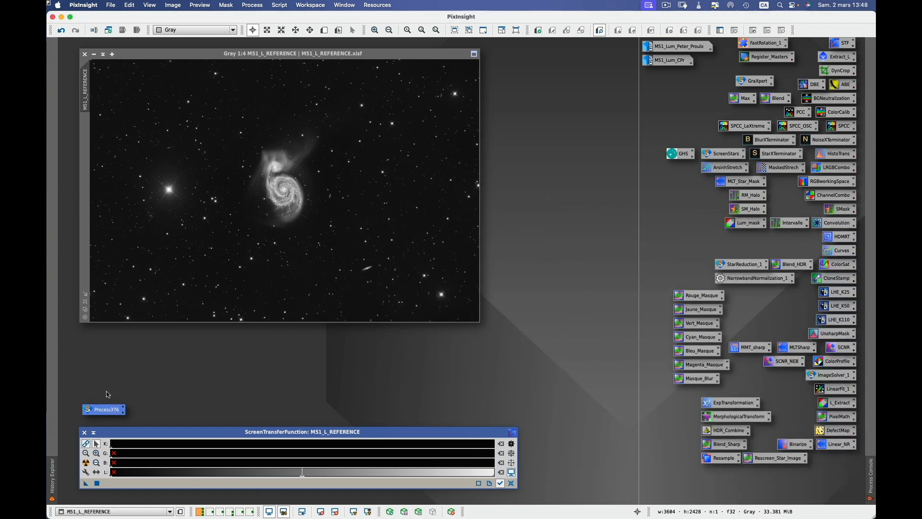
right_click(113, 410)
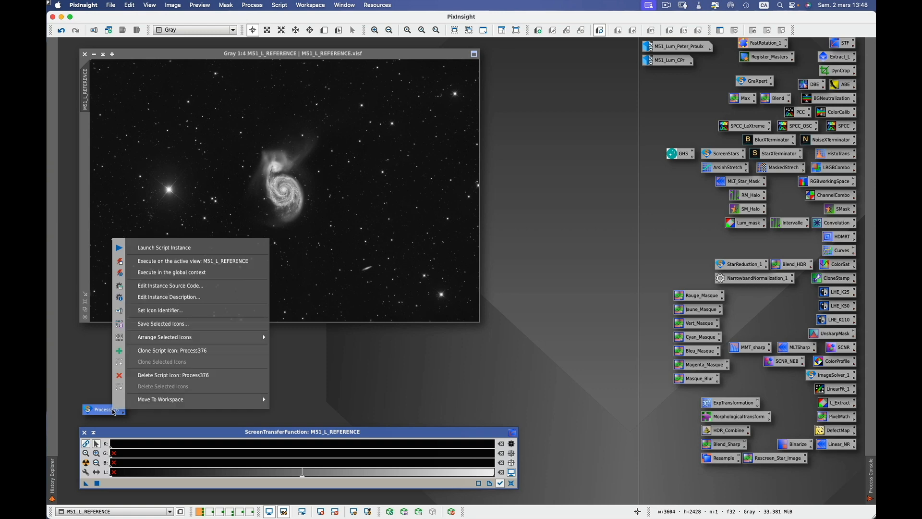
left_click(164, 273)
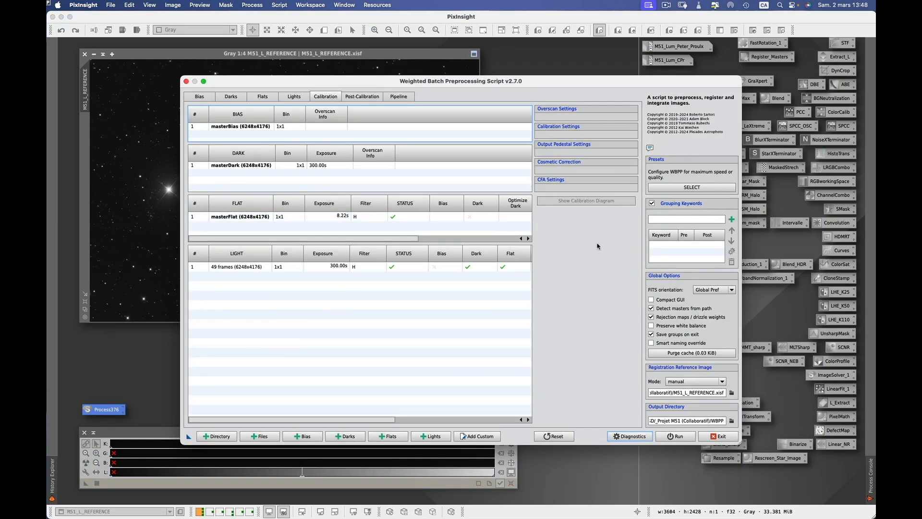
Set M51_L_REFERENCE.xisf from _Projet M51 (Collaboratif) as the registration reference image.
left_click(732, 393)
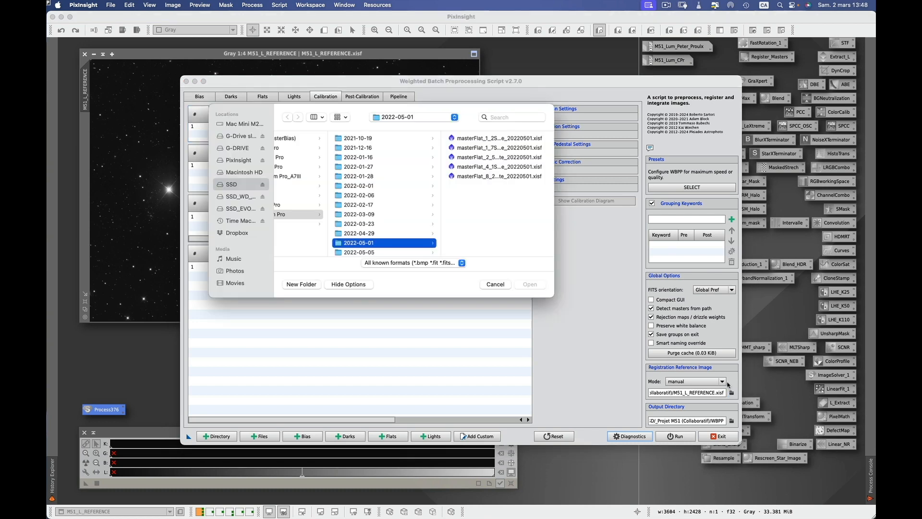
left_click(242, 186)
left_click(319, 176)
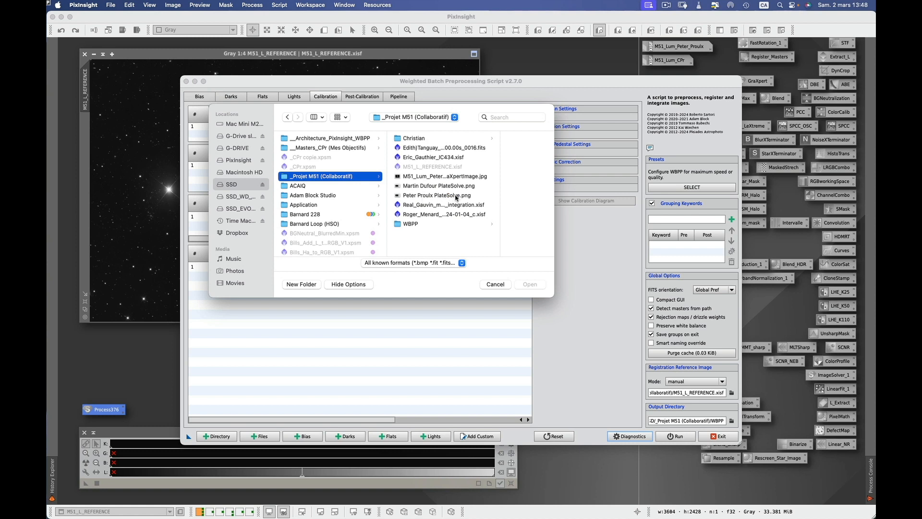
left_click(441, 169)
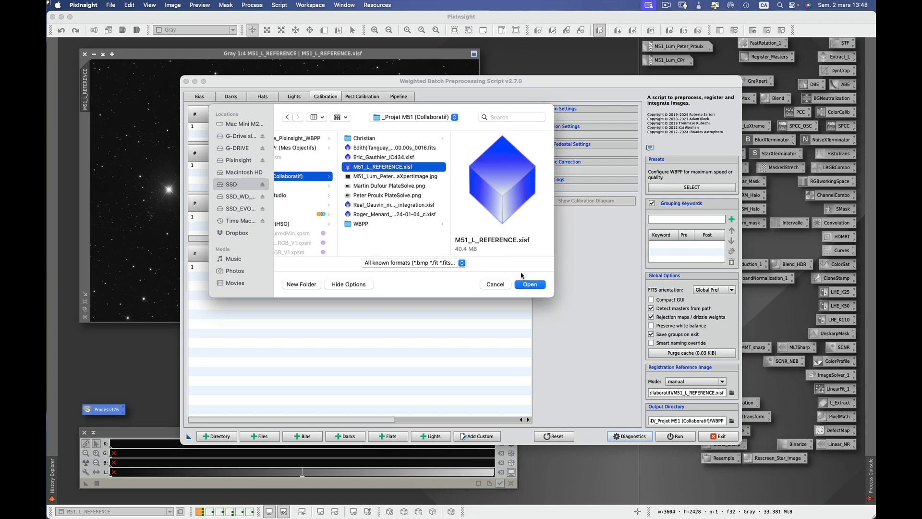
left_click(529, 285)
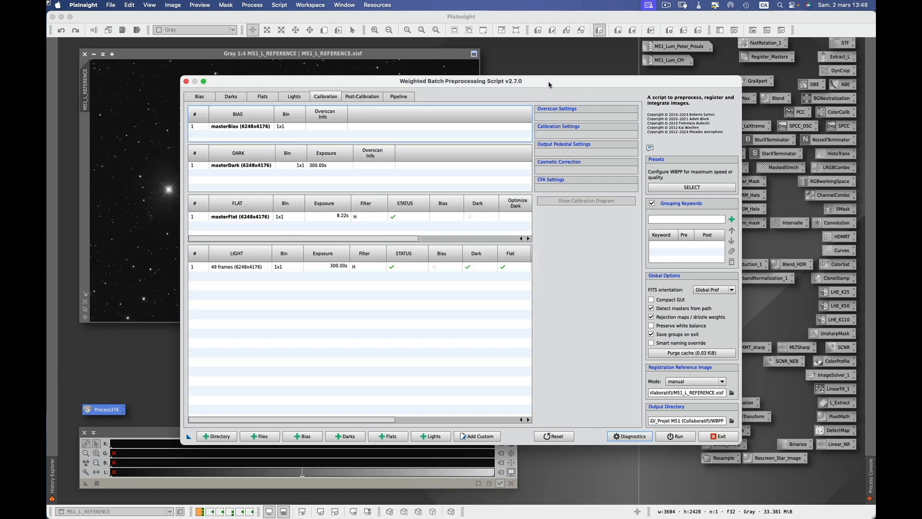
left_click_drag(549, 85, 533, 72)
Review Post-Calibration and each pipeline step, then run Diagnostics reporting 14.29 GiB required.
left_click(346, 85)
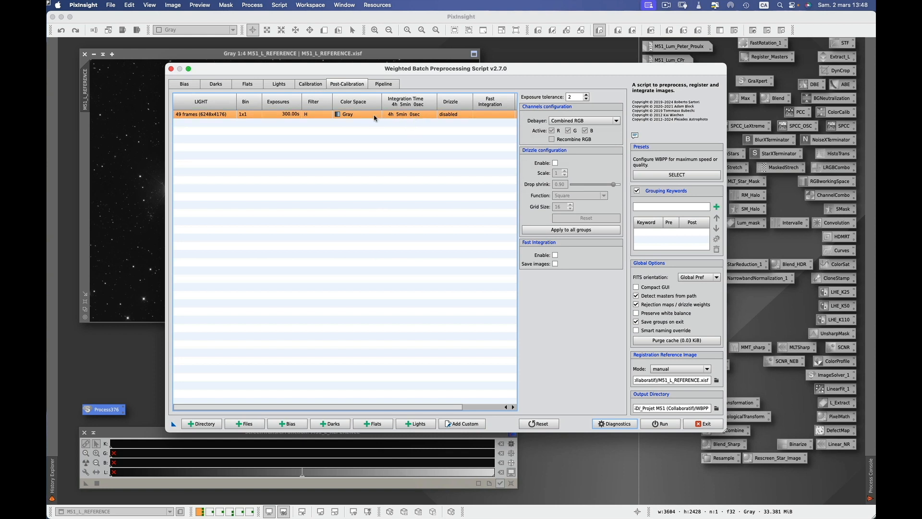
left_click(384, 84)
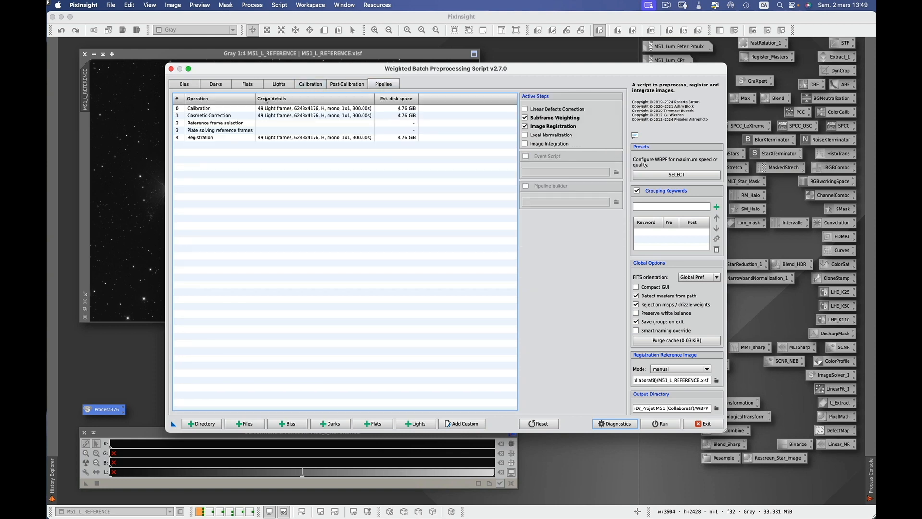
left_click(229, 110)
left_click(237, 115)
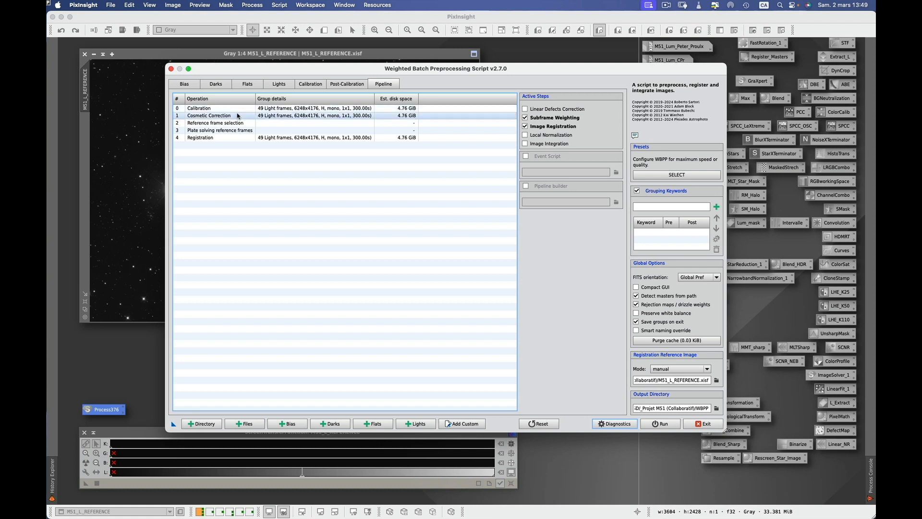
left_click(234, 123)
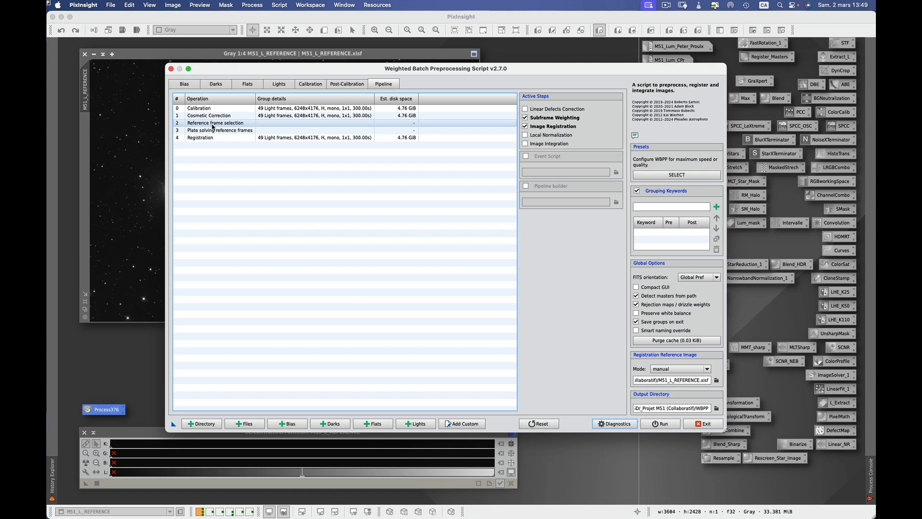
left_click(251, 131)
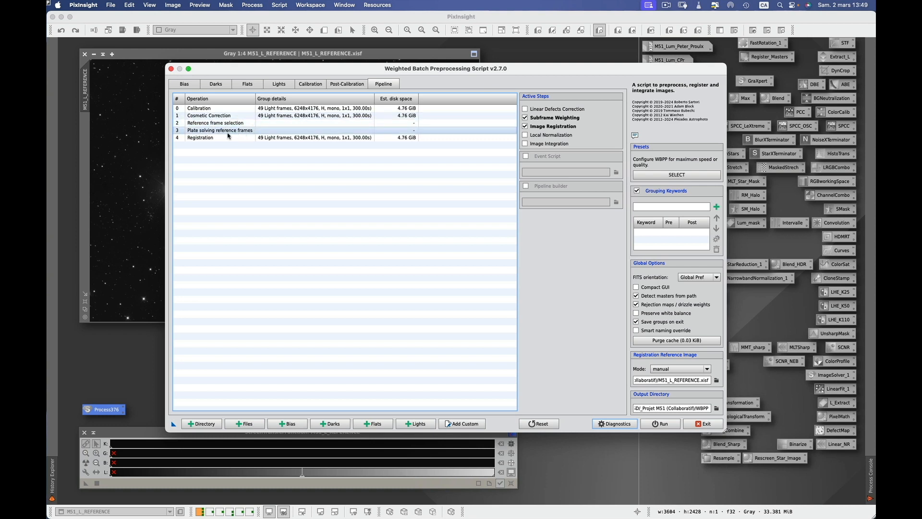
left_click(202, 137)
left_click(198, 131)
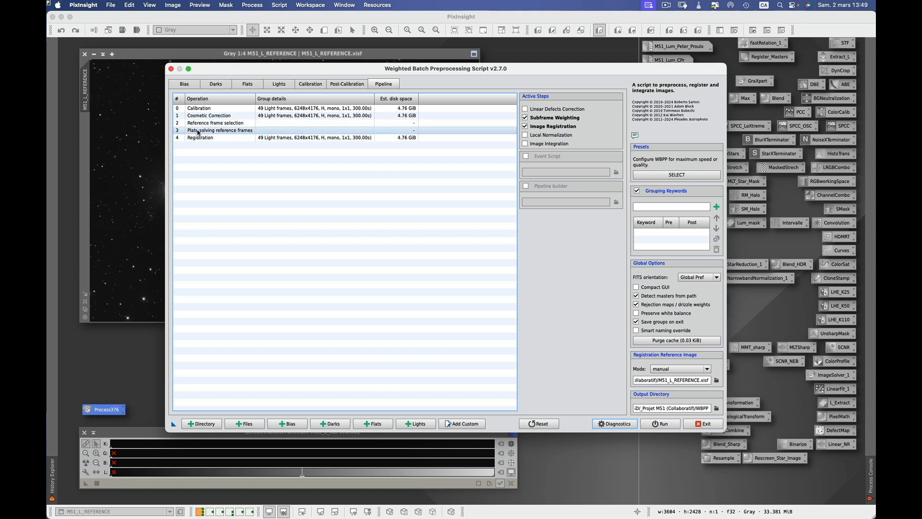
left_click(221, 139)
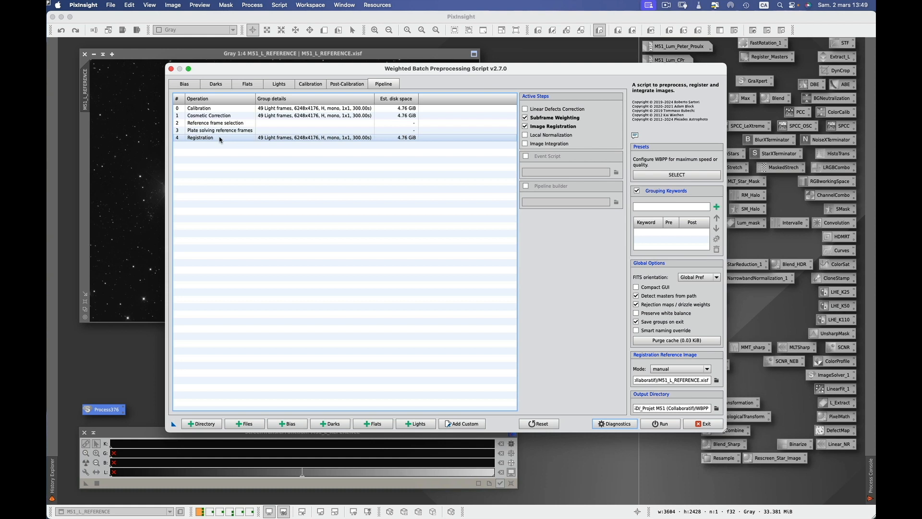
left_click(228, 123)
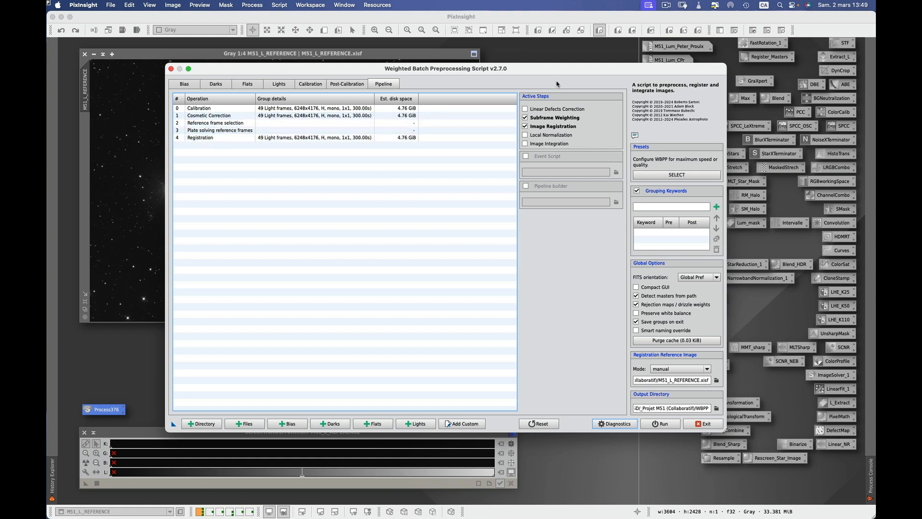
left_click(612, 427)
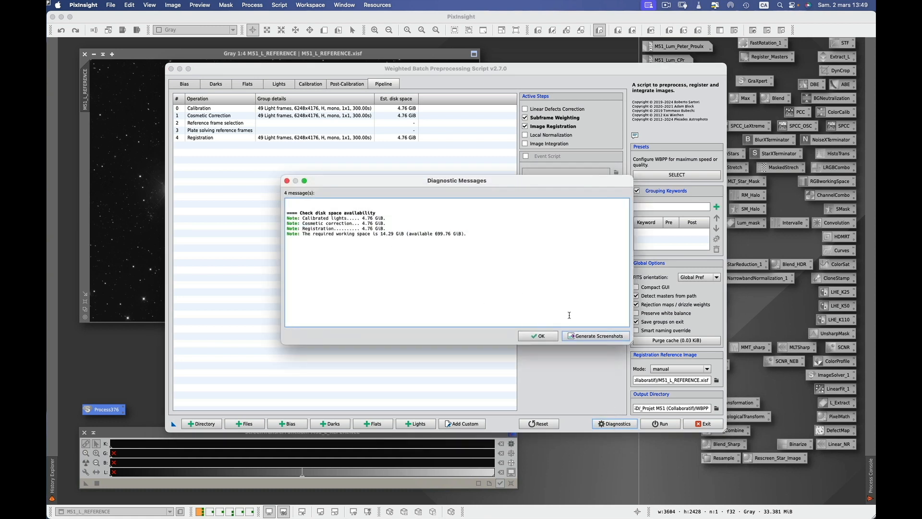
Dismiss the diagnostics and start the WBPP run, continuing past the disk-space check.
left_click(551, 338)
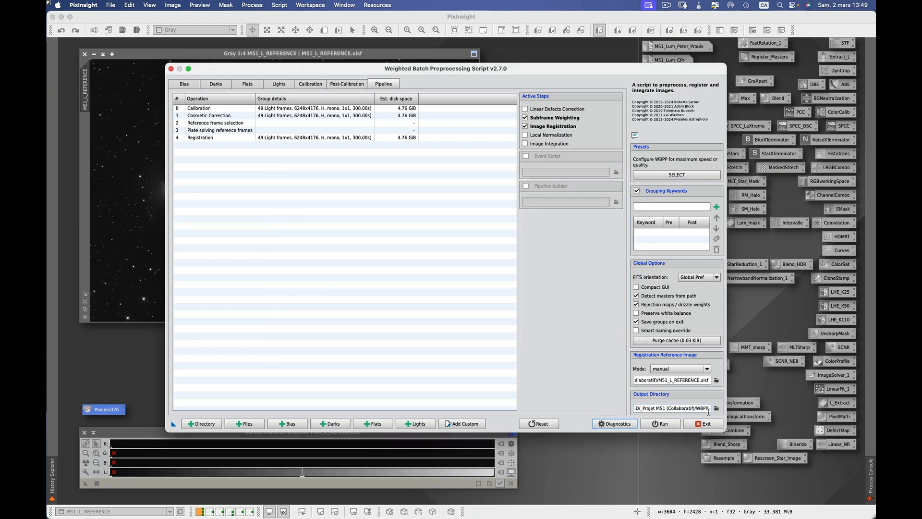
left_click(665, 424)
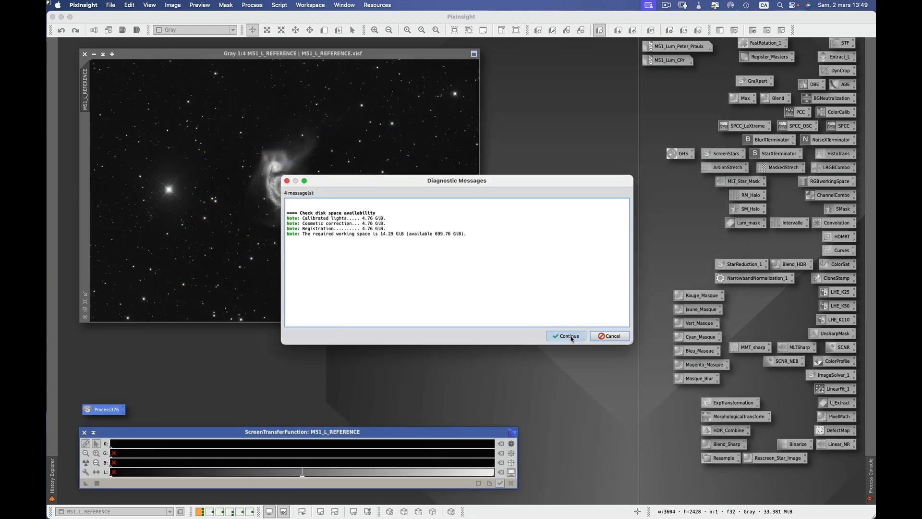
left_click(571, 337)
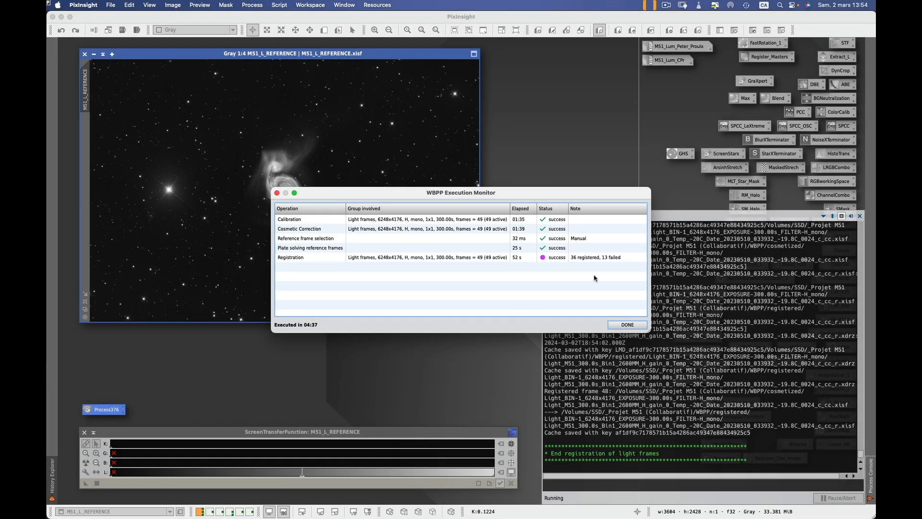
Review the Registration result, close the WBPP monitor, report and script, and delete the Process376 icon.
left_click(620, 262)
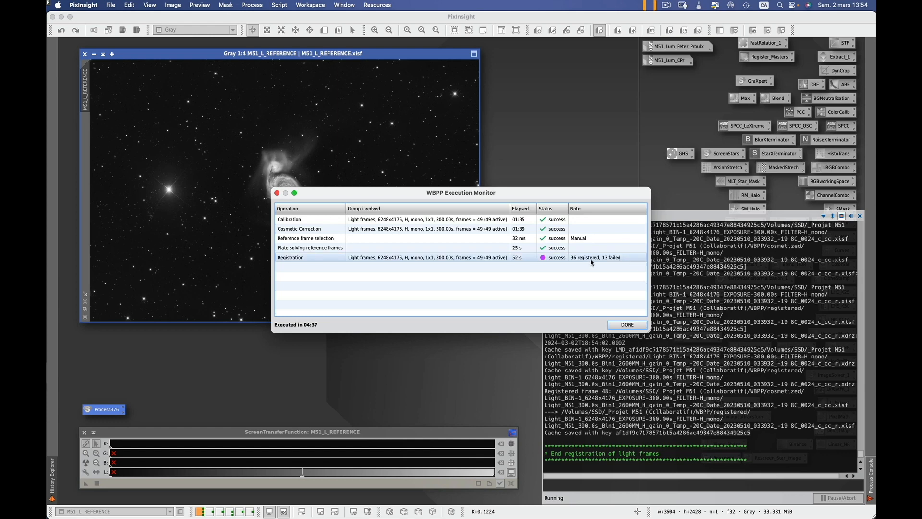
left_click(627, 324)
left_click(609, 336)
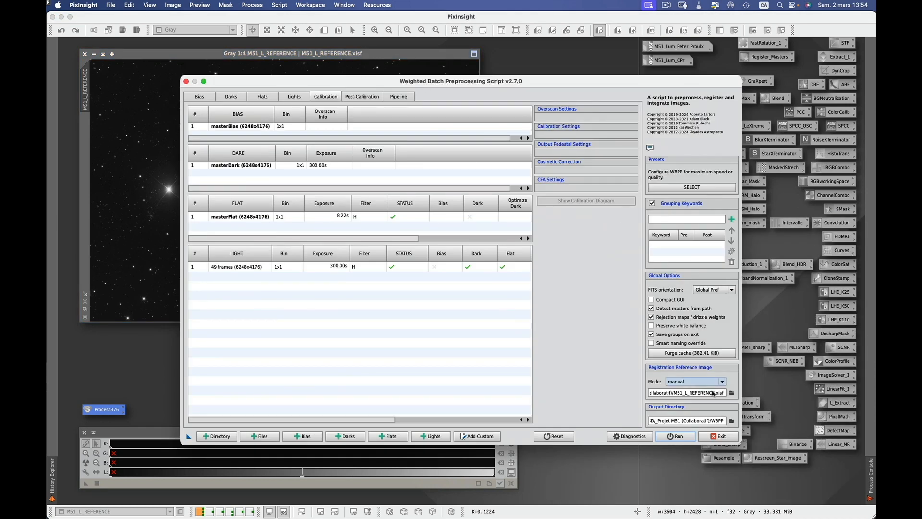
left_click(717, 436)
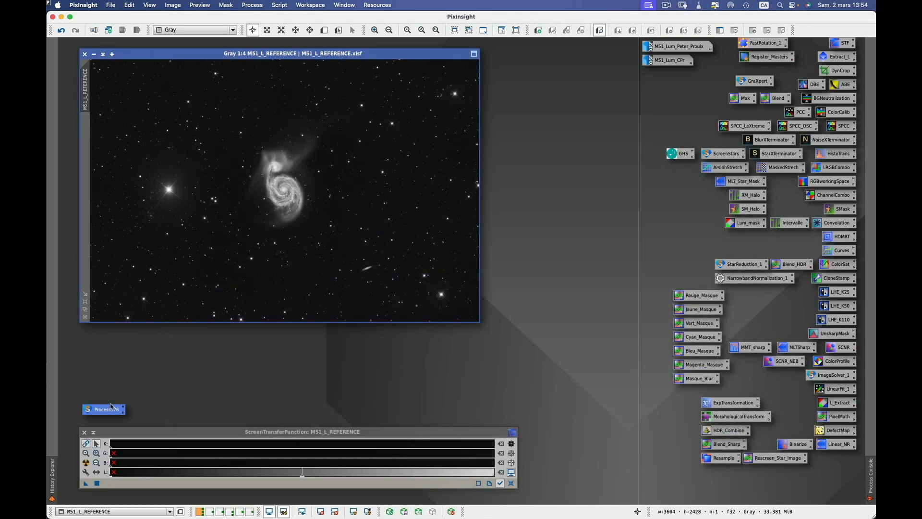
right_click(111, 411)
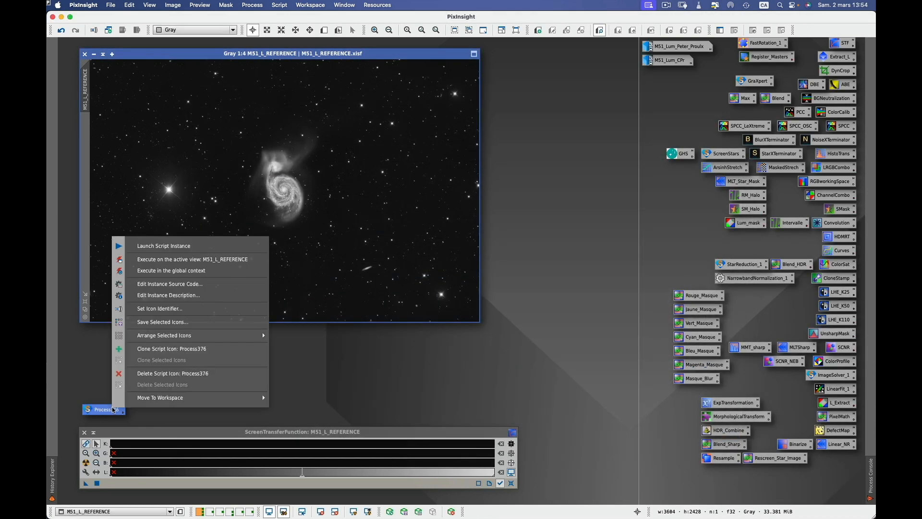
left_click(153, 372)
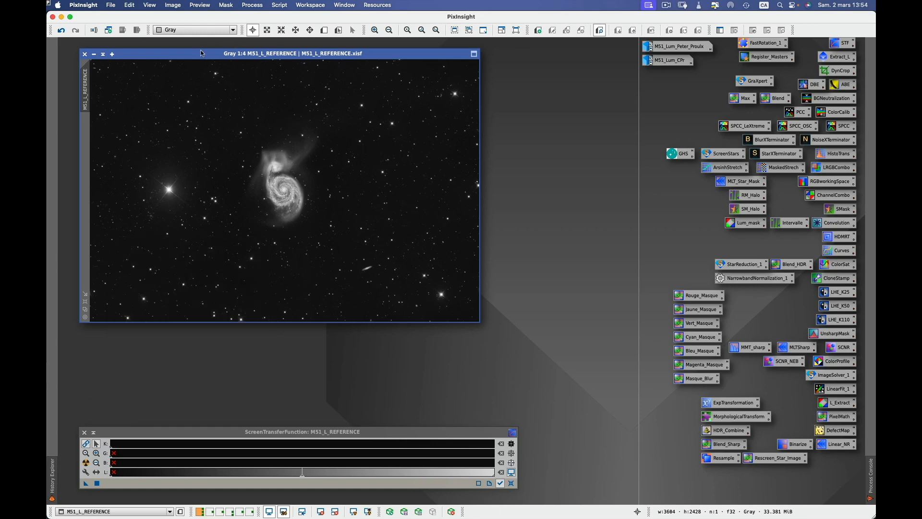
Iconize M51_L_REFERENCE, consult the Procédures sheet in Google Sheets, then return to PixInsight.
left_click(93, 53)
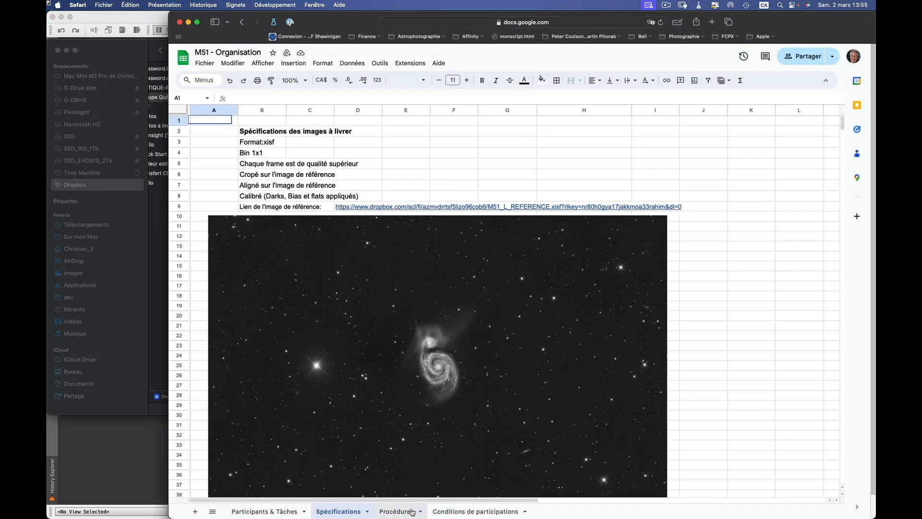
left_click(397, 511)
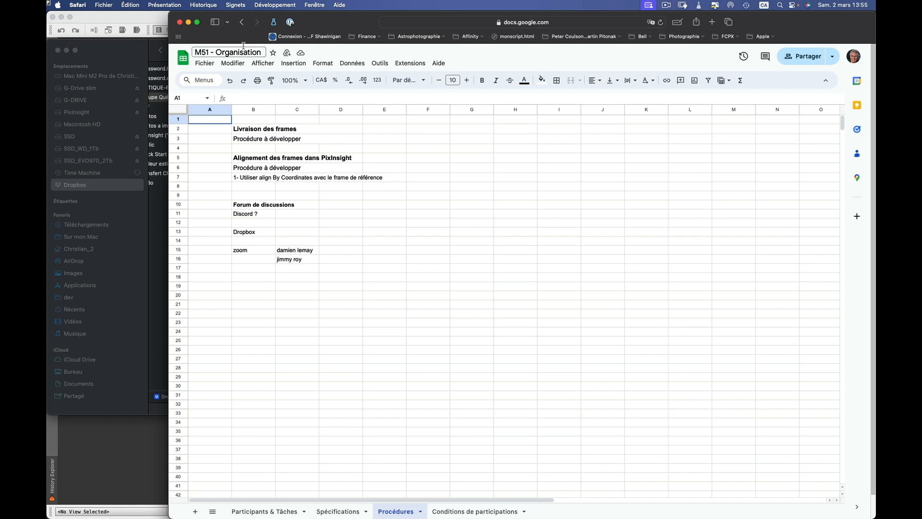
left_click(133, 437)
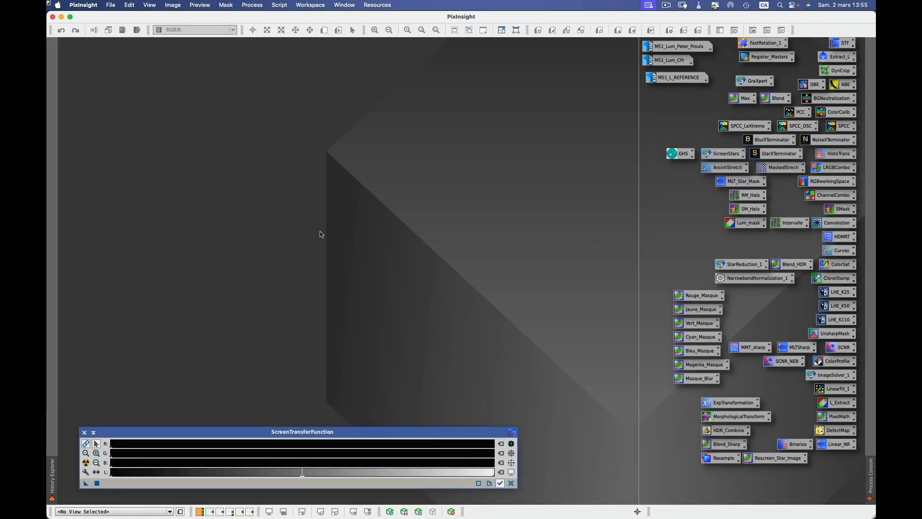
In Finder, browse SSD › _Projet M51 (Collaboratif) › WBPP › registered › H light frames and select frame 0021.
key("super+Tab")
key("super+Tab")
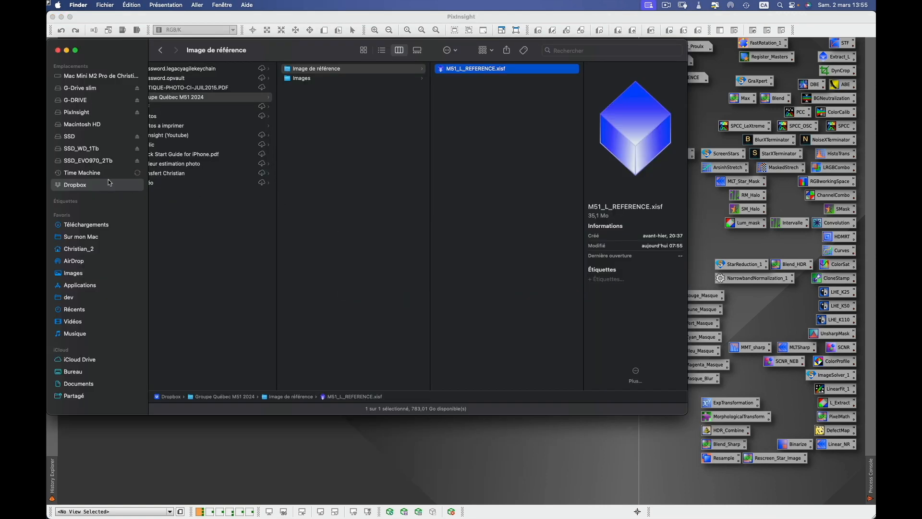
left_click(88, 135)
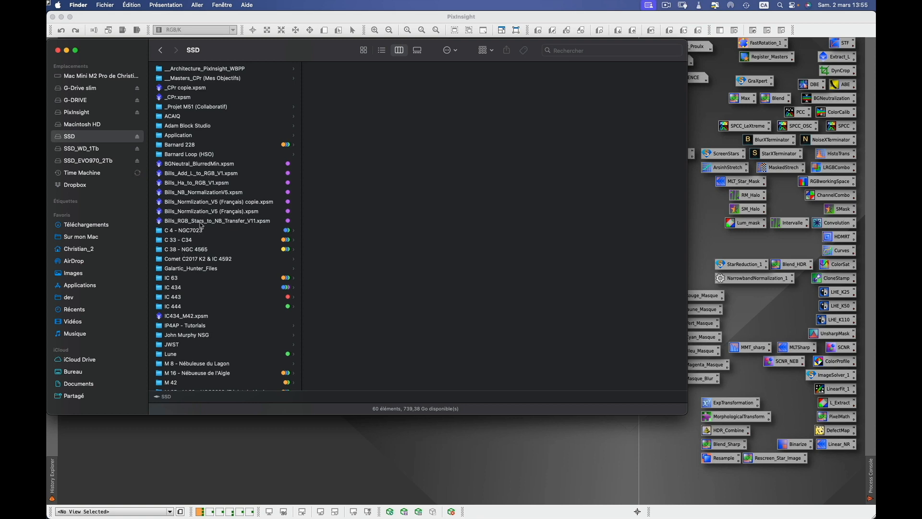
left_click(209, 107)
left_click(326, 155)
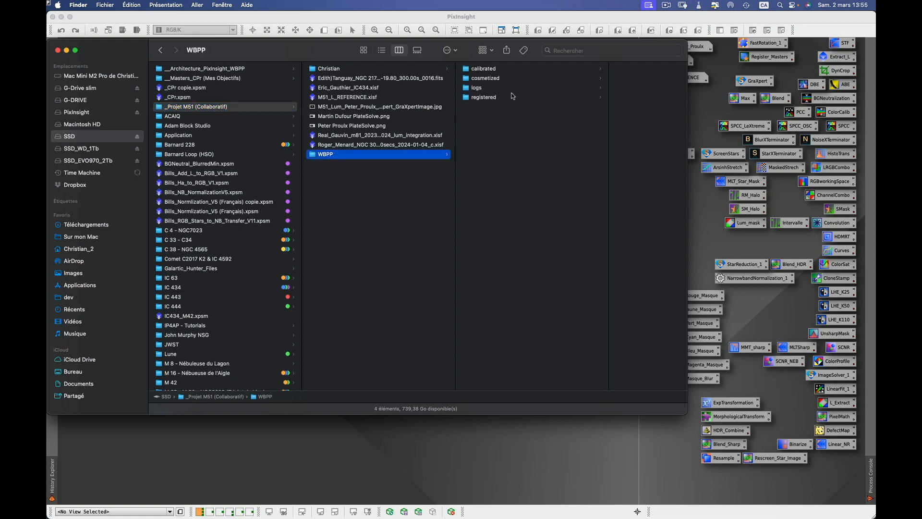
left_click(496, 100)
left_click(586, 69)
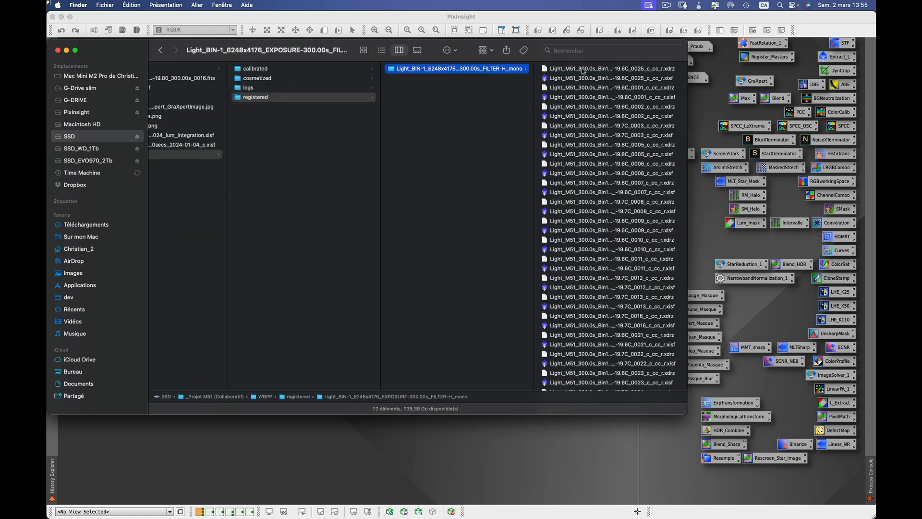
left_click(587, 78)
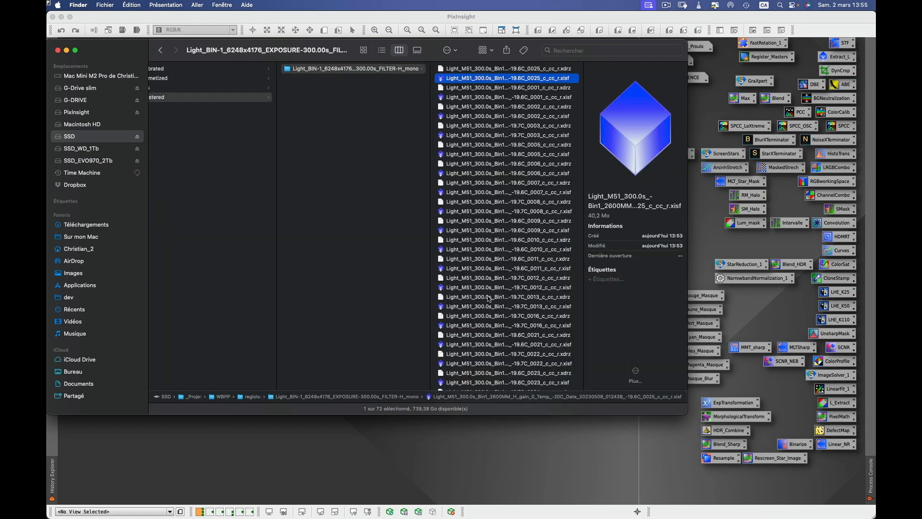
left_click(487, 345)
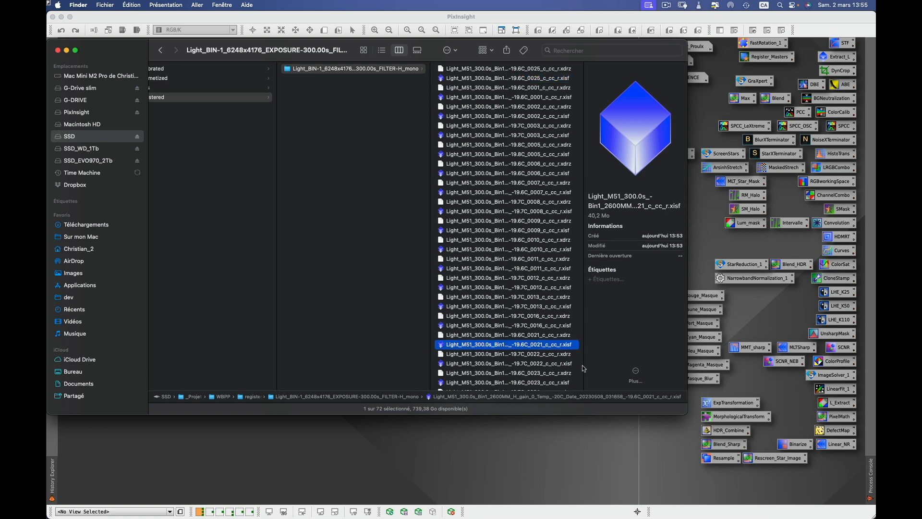
left_click(429, 442)
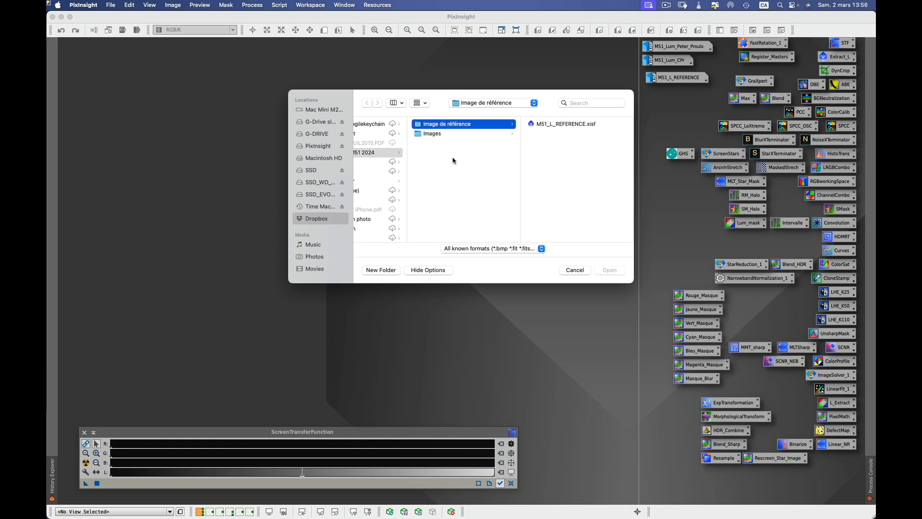
Open registered H frame 0025 from _Projet M51 (Collaboratif) › WBPP › registered.
left_click(320, 170)
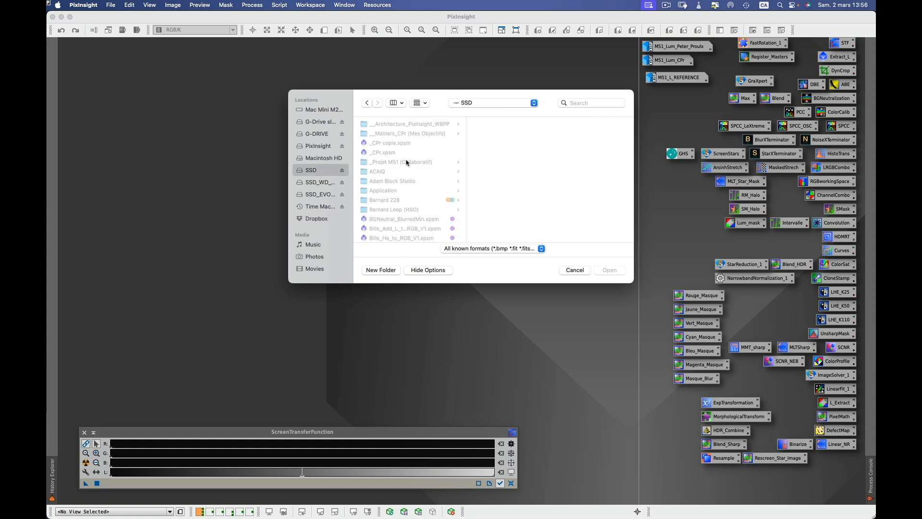
left_click(406, 162)
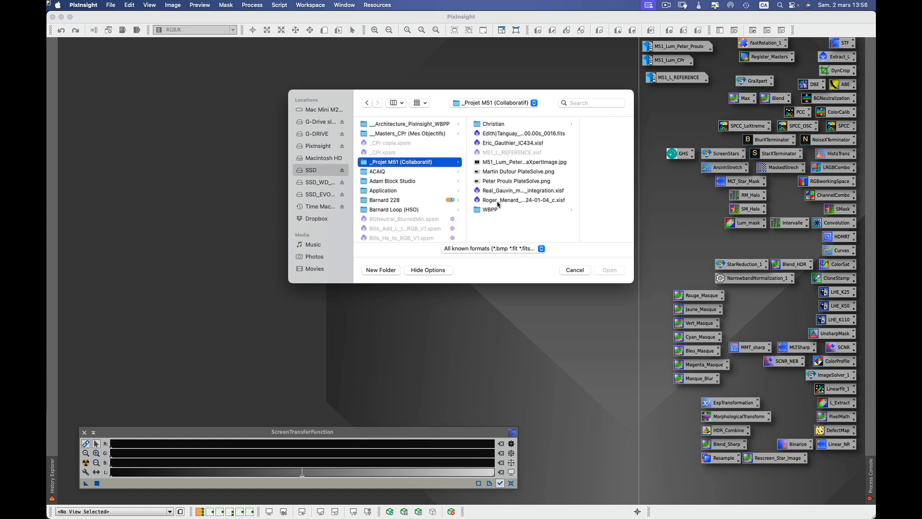
left_click(498, 212)
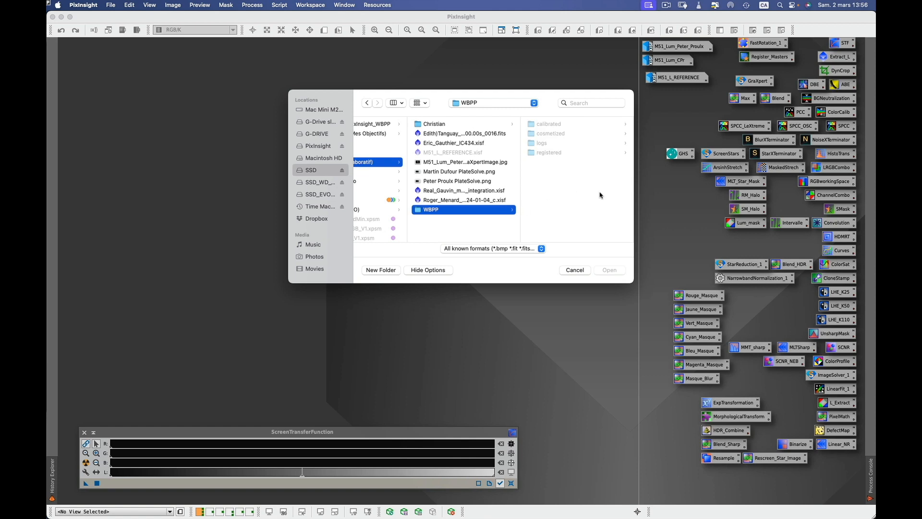
left_click(552, 153)
left_click(571, 124)
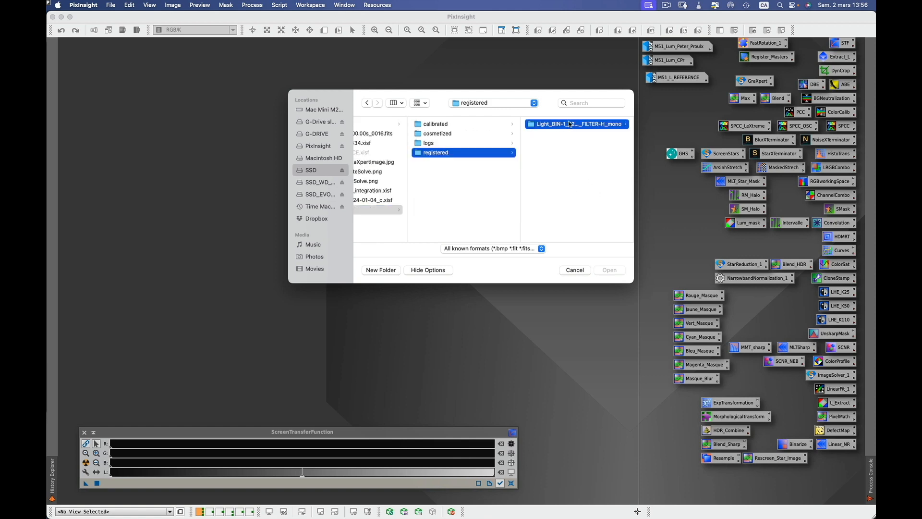
left_click(564, 134)
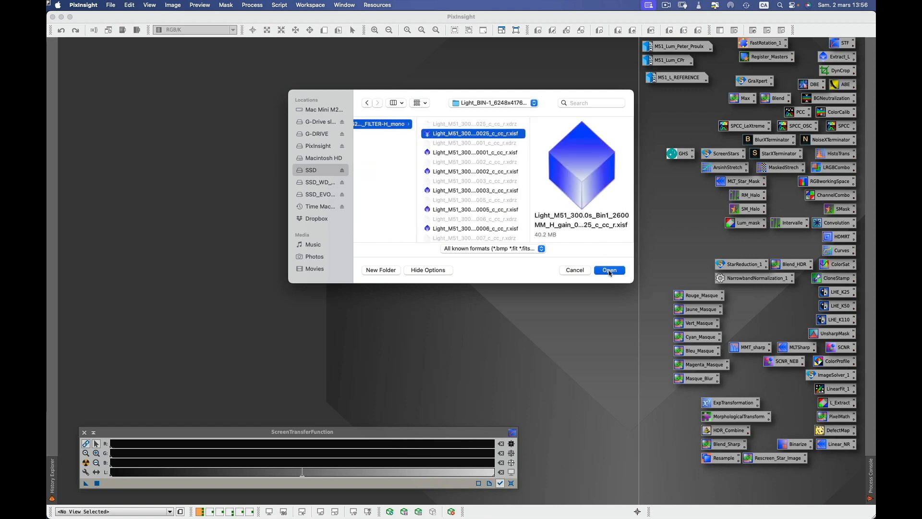
left_click(606, 271)
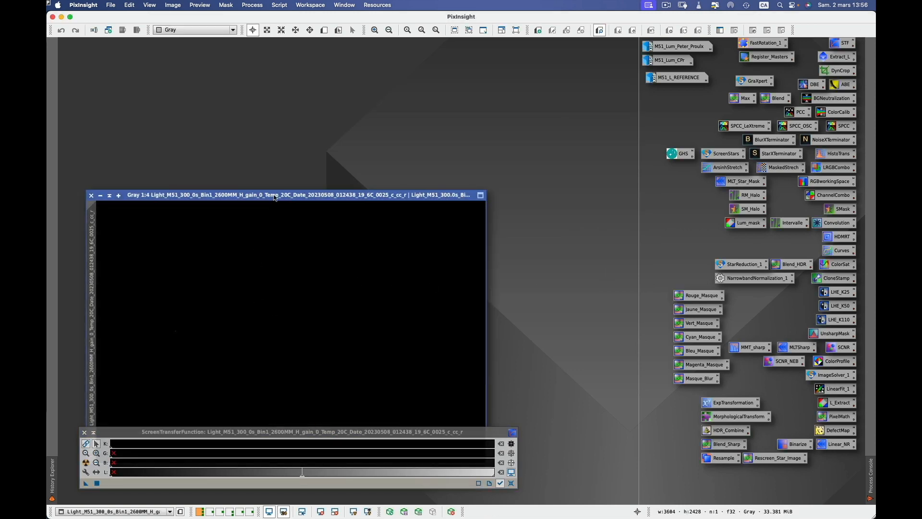
Reposition frame 0025's window and apply an STF auto-stretch to it.
left_click_drag(270, 113, 274, 90)
left_click(114, 431)
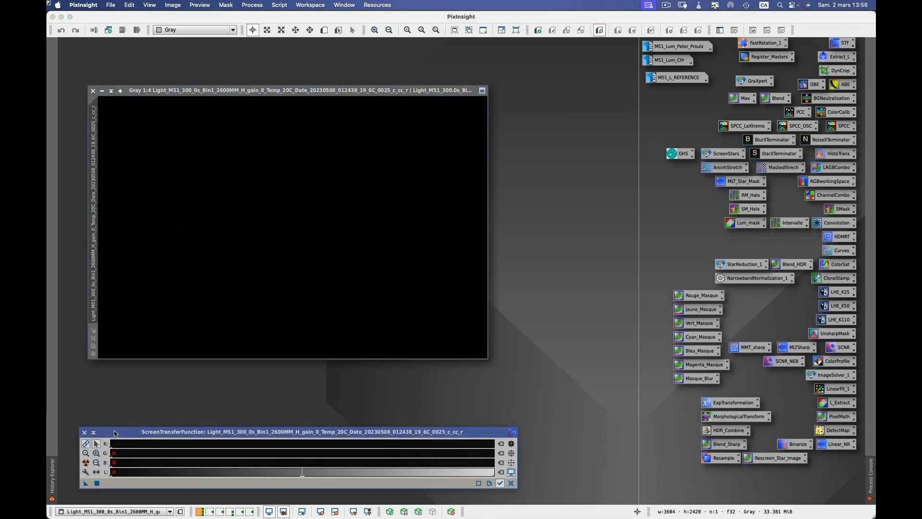
left_click(89, 465)
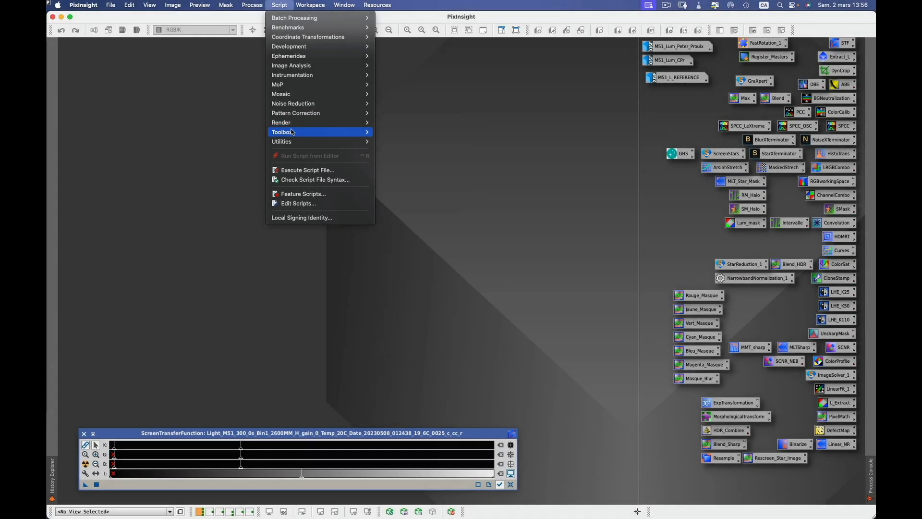
mouse_move(292, 143)
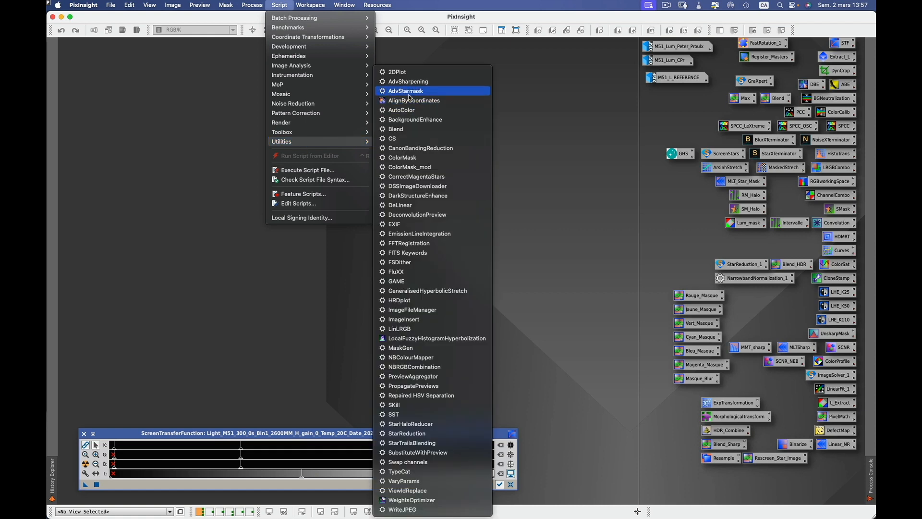
Launch AlignByCoordinates, clear its target list, and set the open view M51_L_REFERENCE as reference.
left_click(424, 102)
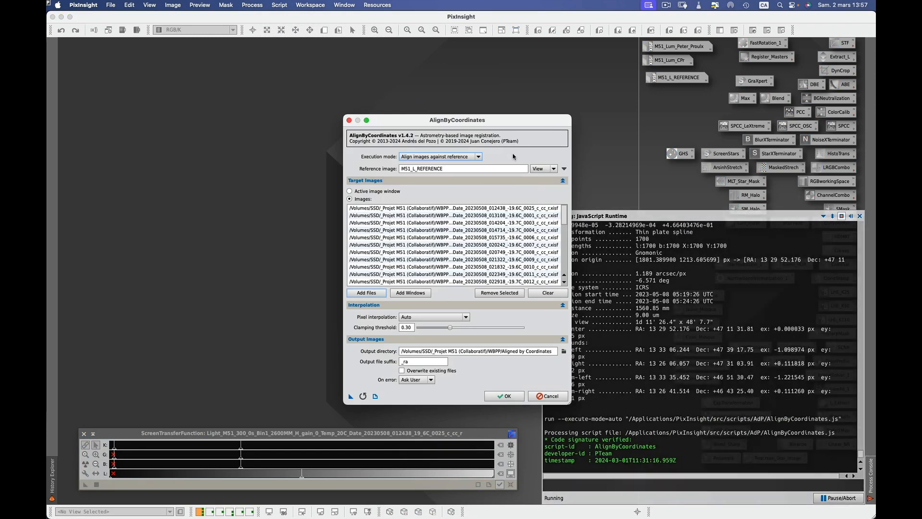
left_click(548, 293)
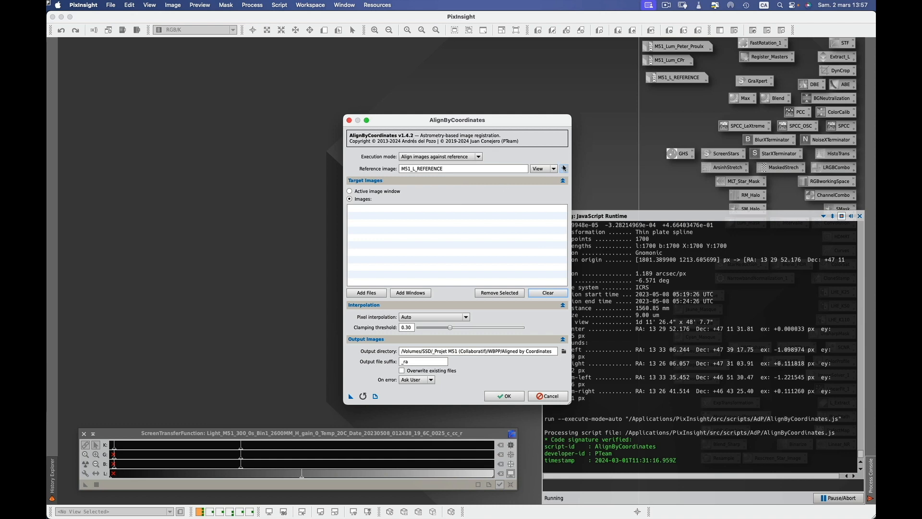
left_click(553, 169)
left_click(538, 178)
left_click(551, 169)
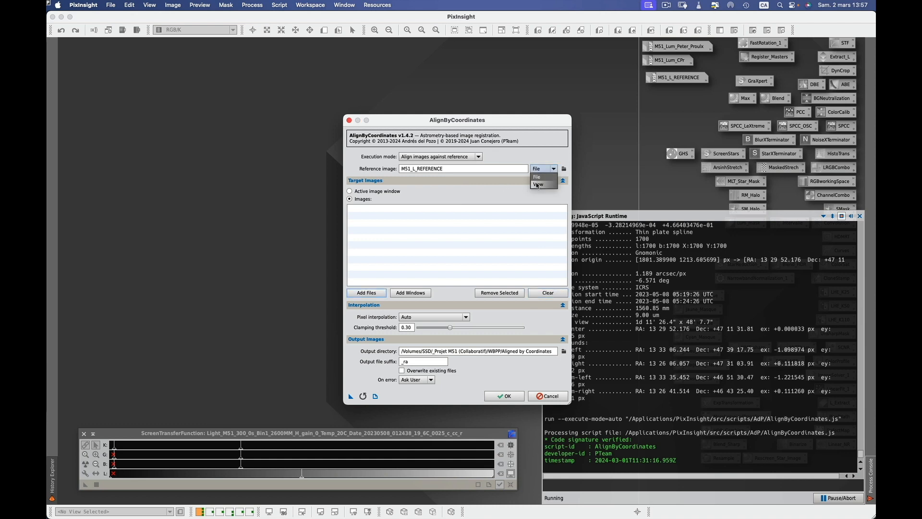
left_click(537, 187)
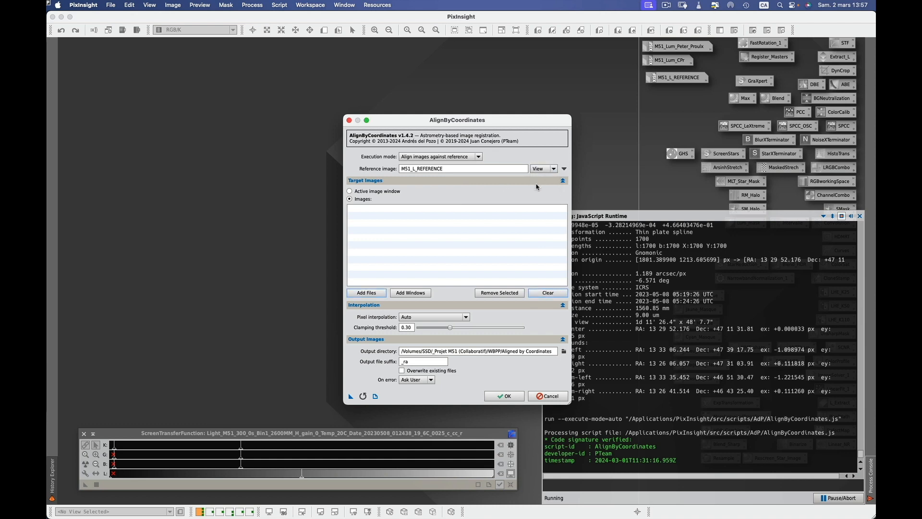
left_click(564, 169)
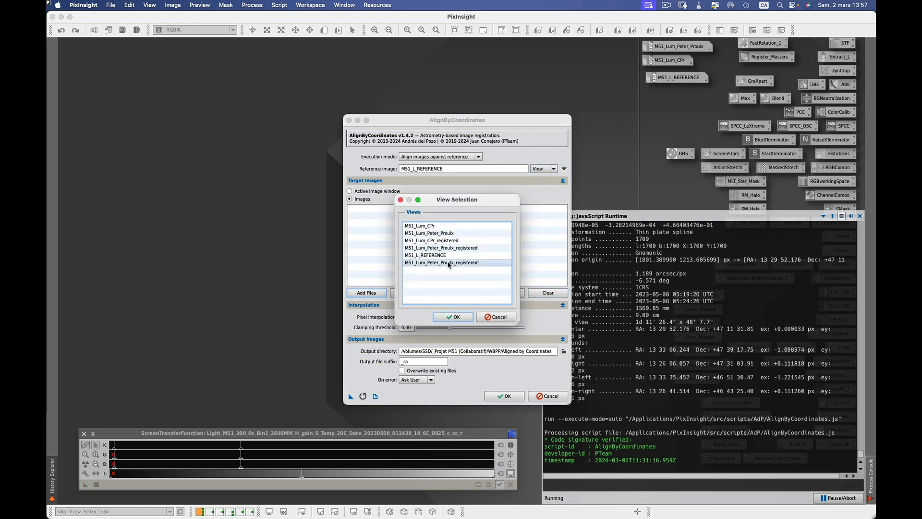
left_click(422, 259)
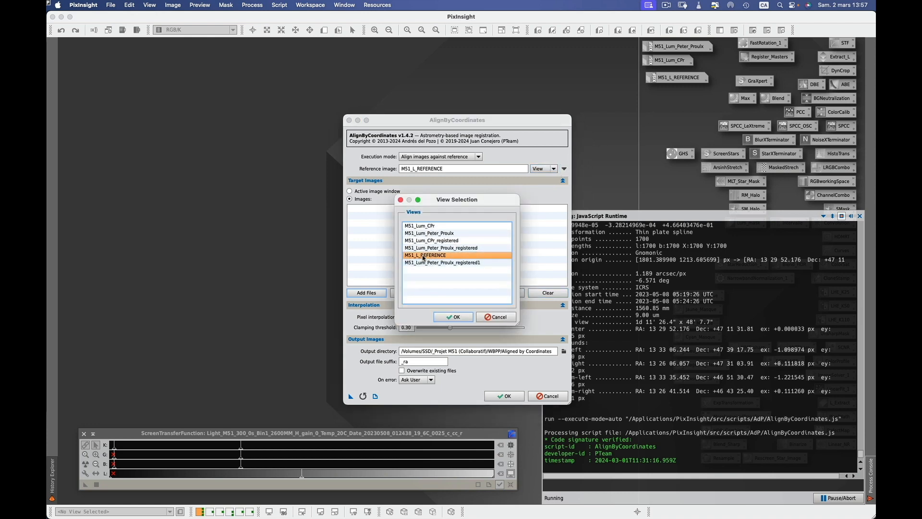
left_click(458, 317)
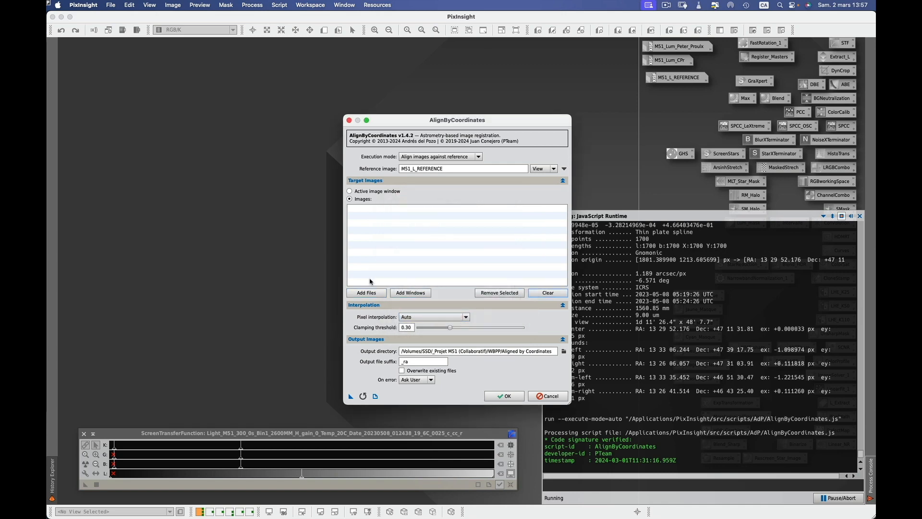
left_click(366, 293)
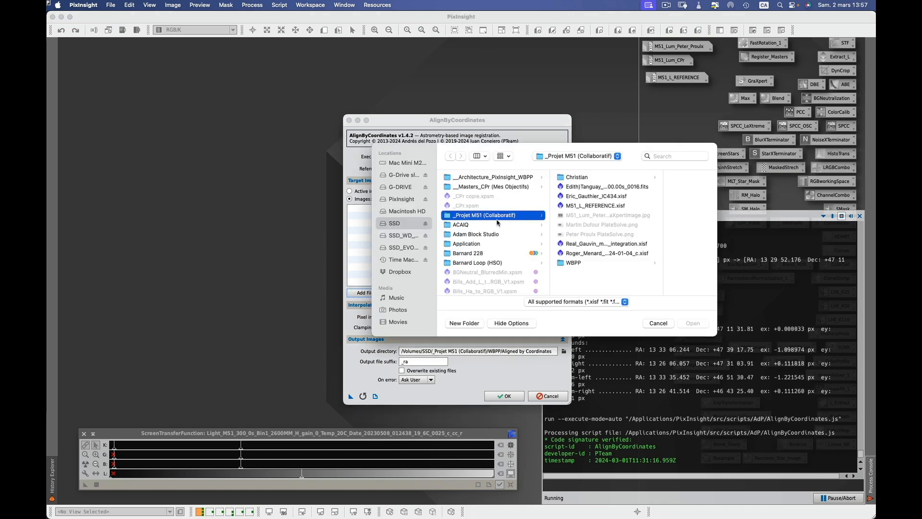
Add every XISF frame from WBPP › registered › H light frames folder as target images.
left_click(572, 263)
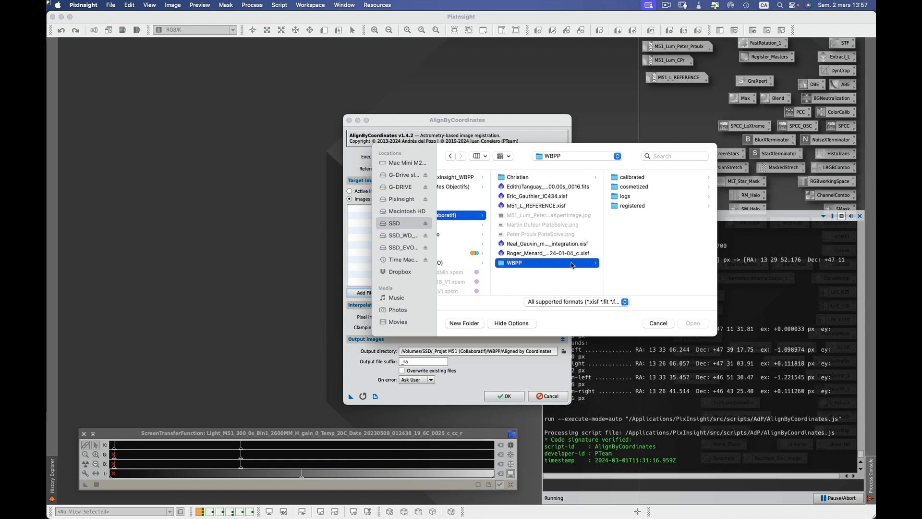
left_click(628, 206)
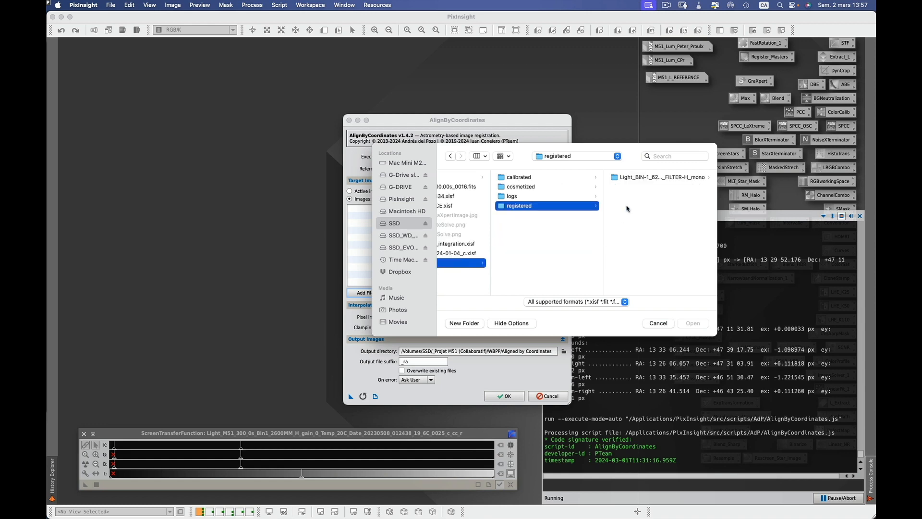
left_click(627, 178)
left_click(583, 302)
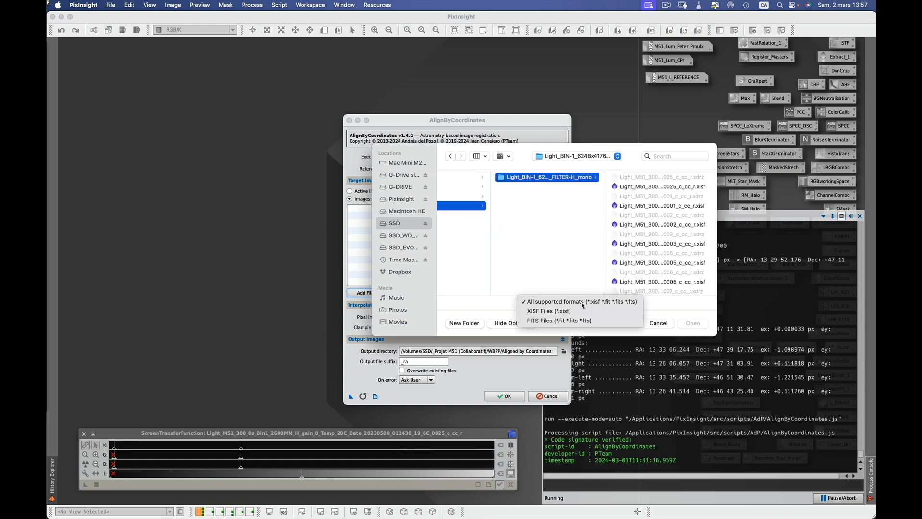
left_click(554, 312)
left_click(649, 187)
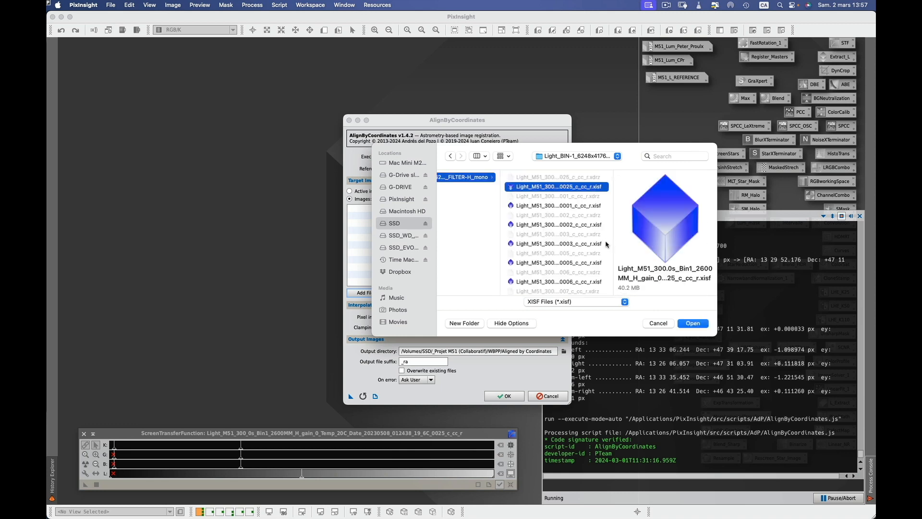
scroll(575, 263, "down", 10)
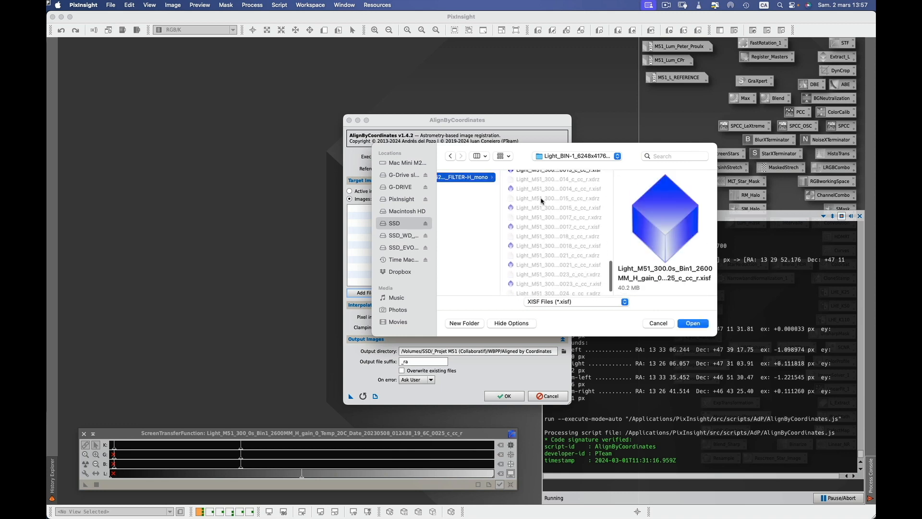
scroll(541, 201, "down", 2)
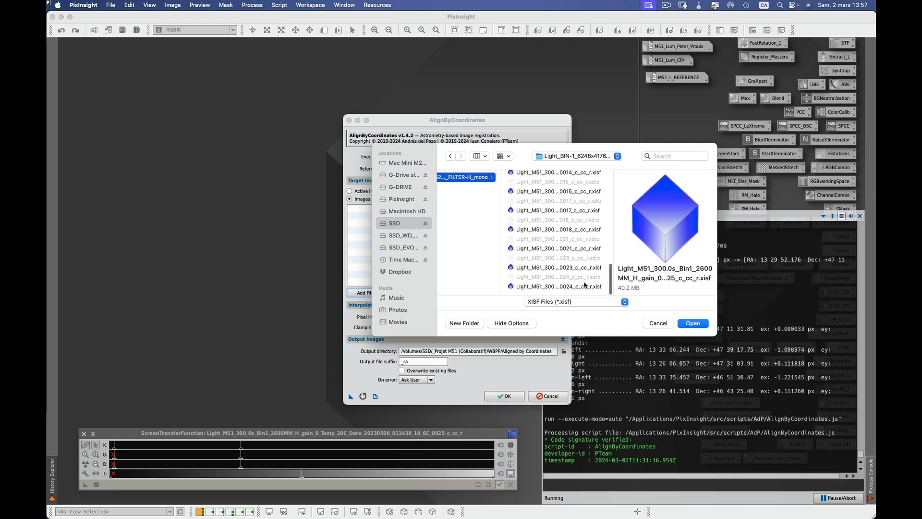
key("super+a")
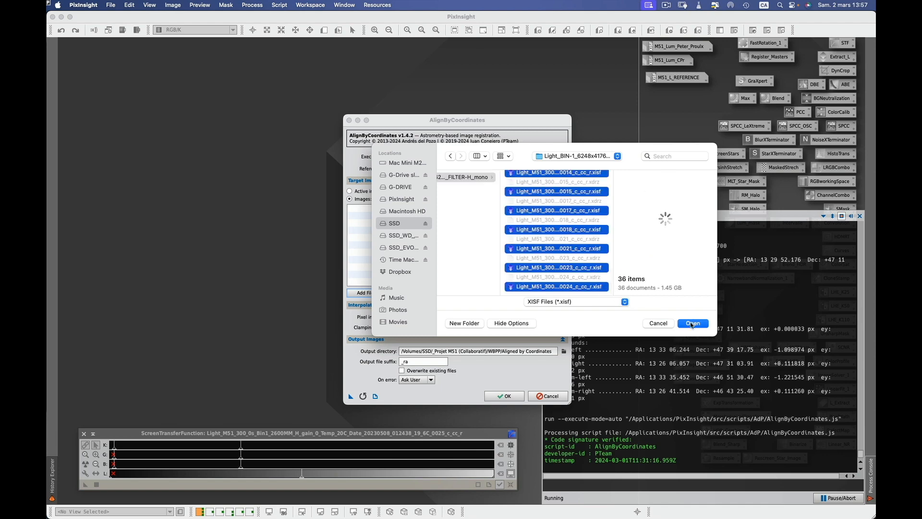
left_click(692, 323)
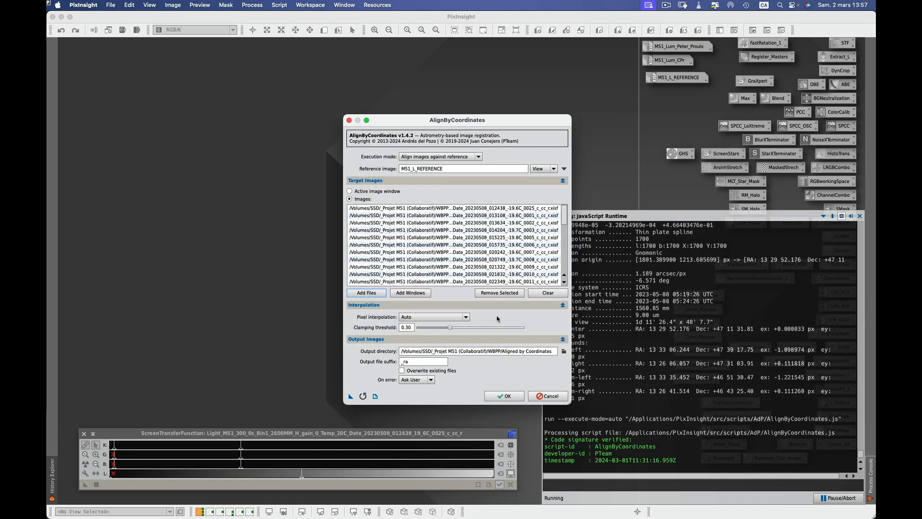
Create a new AlignByCoordinates folder inside WBPP and set it as the output directory.
left_click(564, 351)
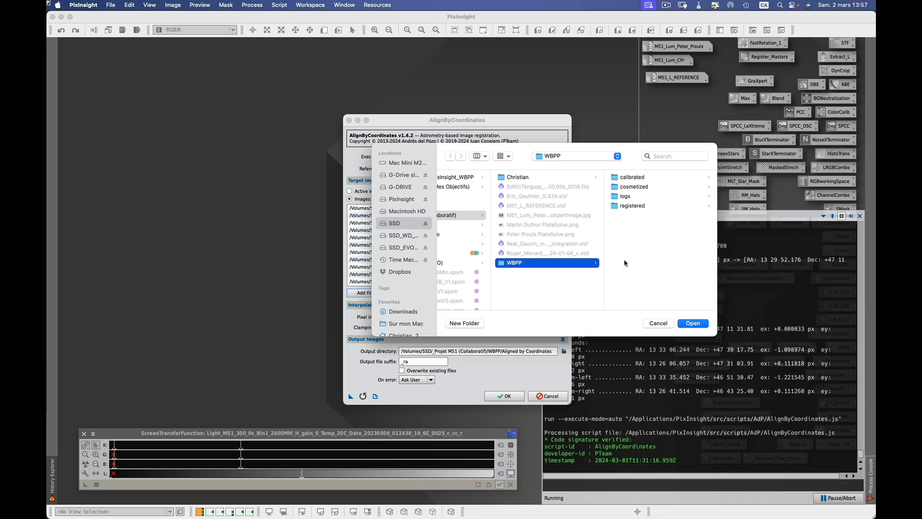
left_click(464, 323)
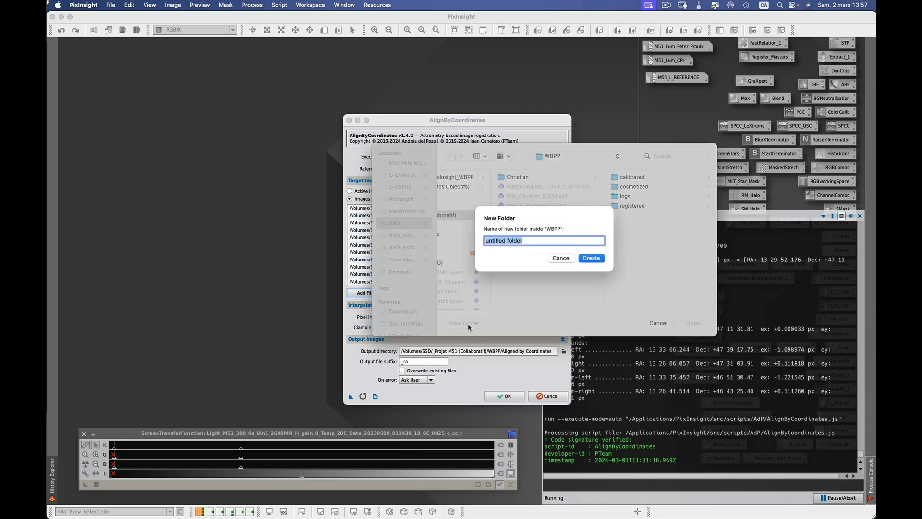
type("AlignByCoordinates")
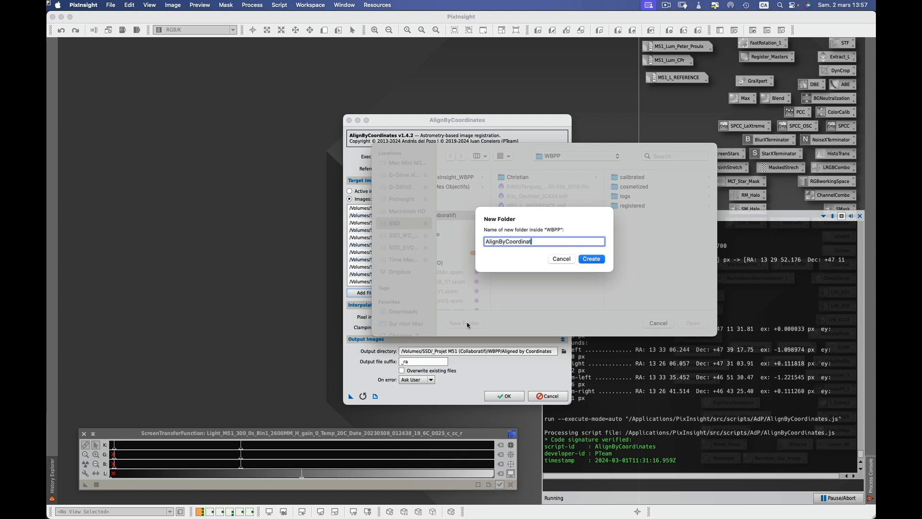
left_click(592, 259)
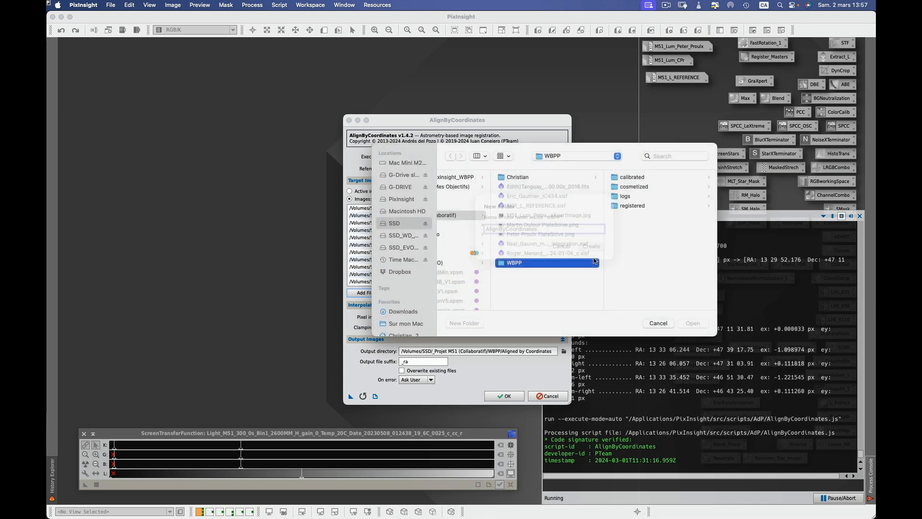
left_click(696, 326)
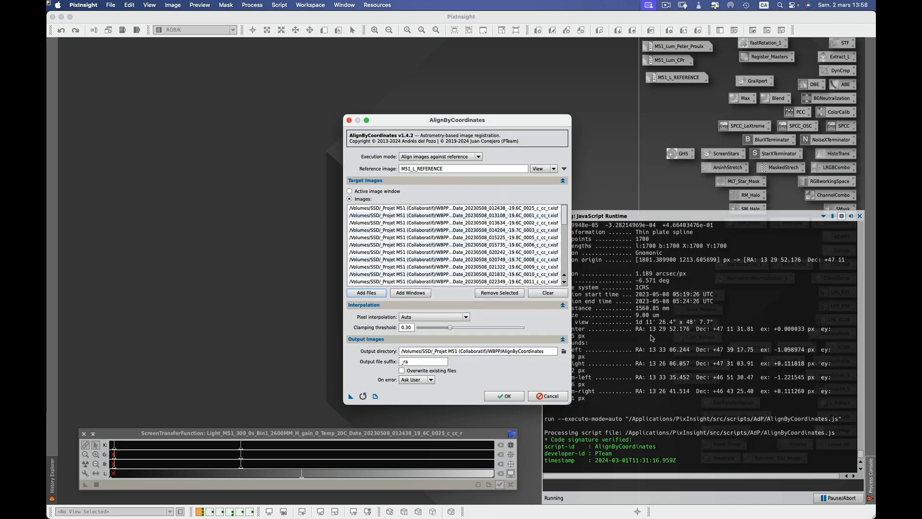
Start the AlignByCoordinates run on the 36 H frames against M51_L_REFERENCE.
left_click(504, 396)
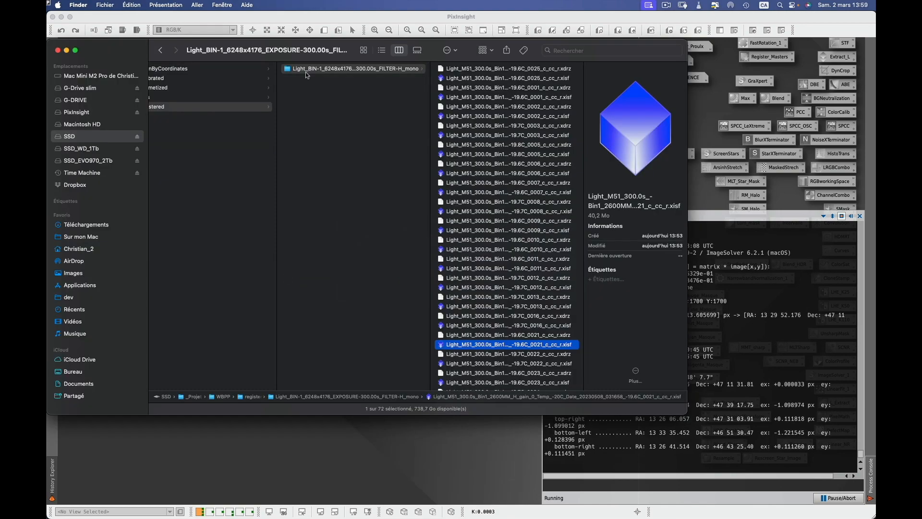
Check the aligned _ra frames in AlignByCoordinates, then open Dropbox › Groupe Québec M51 2024.
left_click(188, 68)
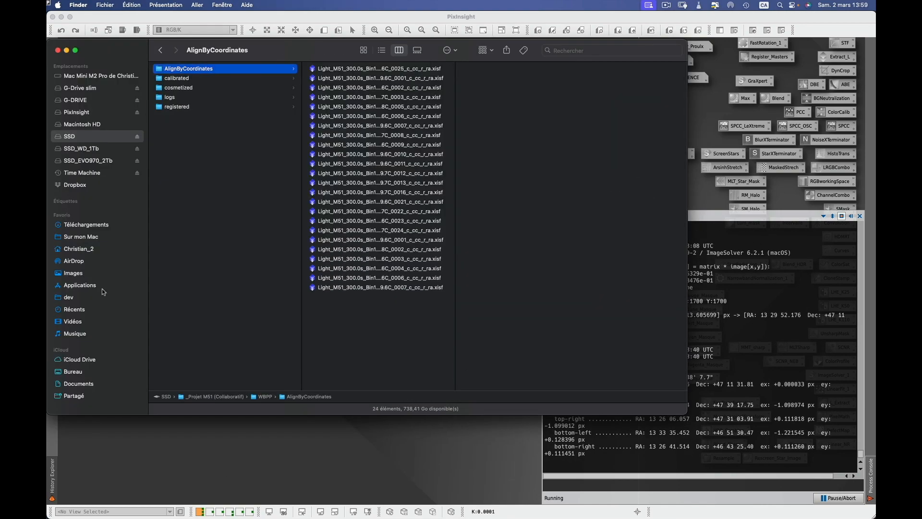
left_click(216, 454)
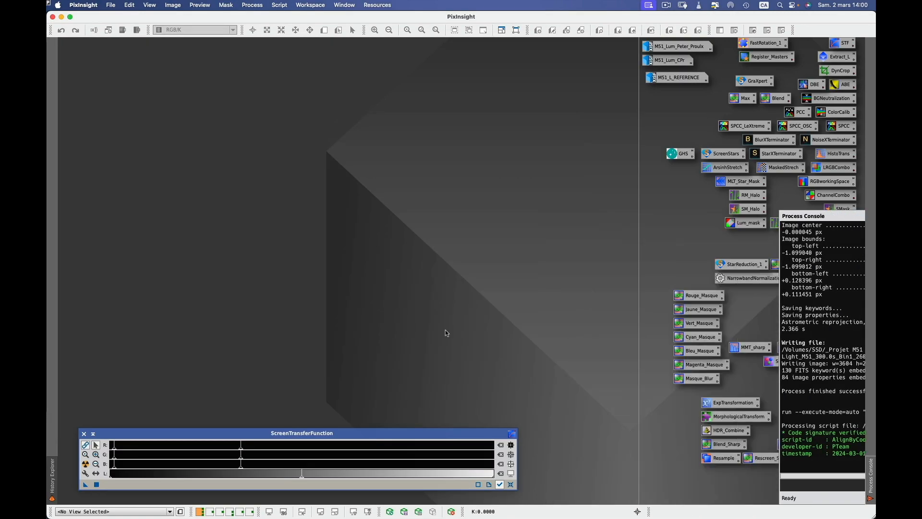
key("super+Tab")
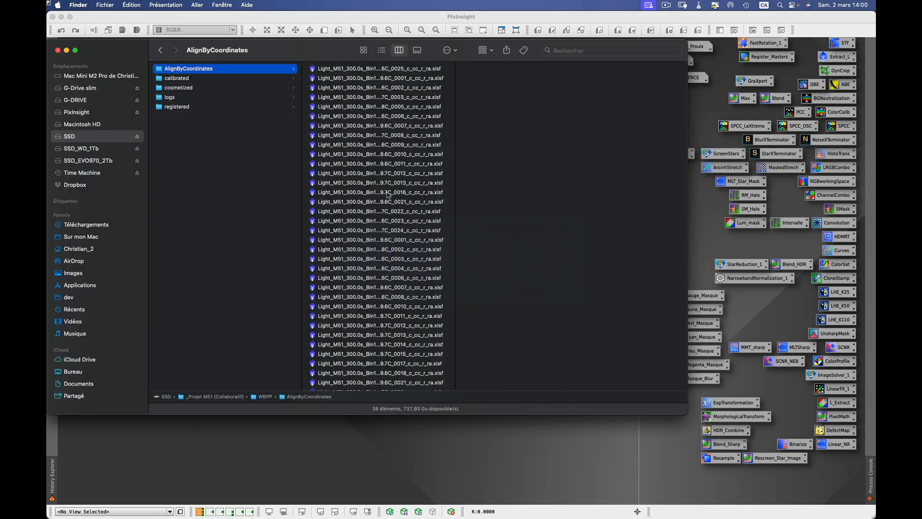
left_click(377, 70)
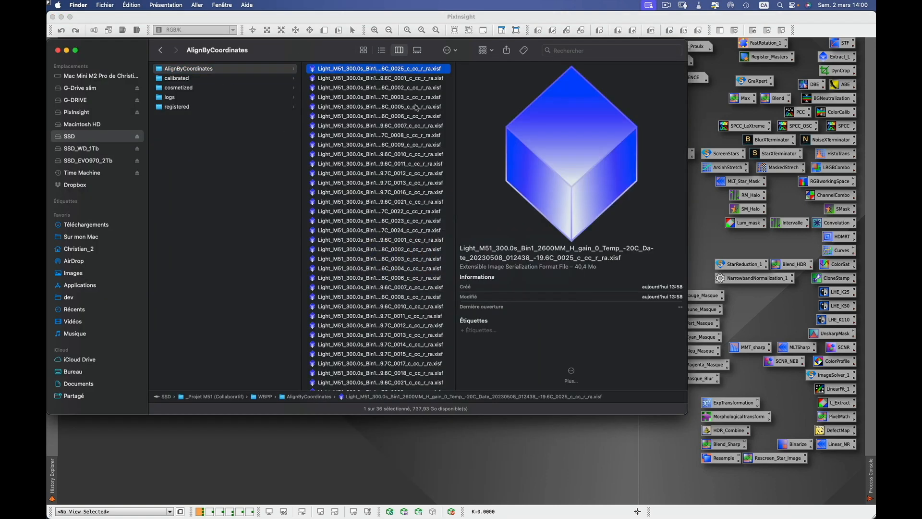
left_click(86, 186)
left_click(205, 98)
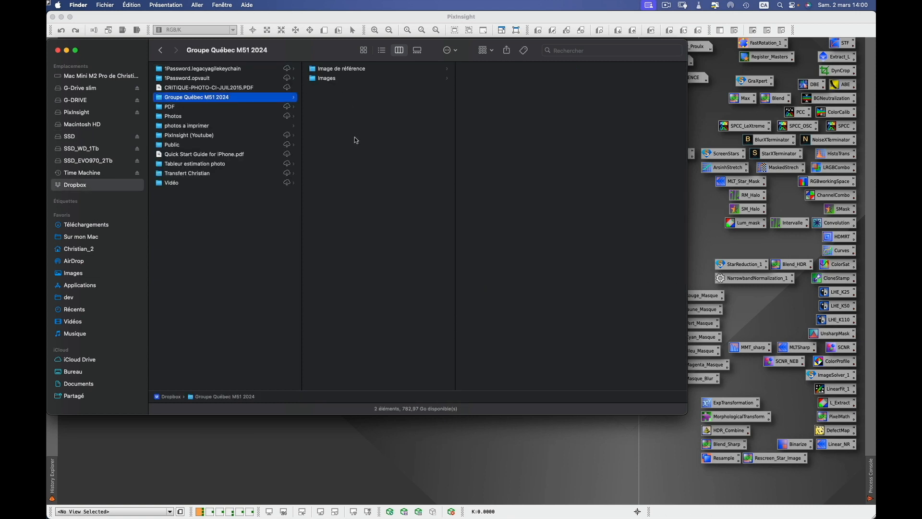
Go to Images › Régions HA › contributor's folder › 2024-4-15, then open a second Finder window.
left_click(338, 79)
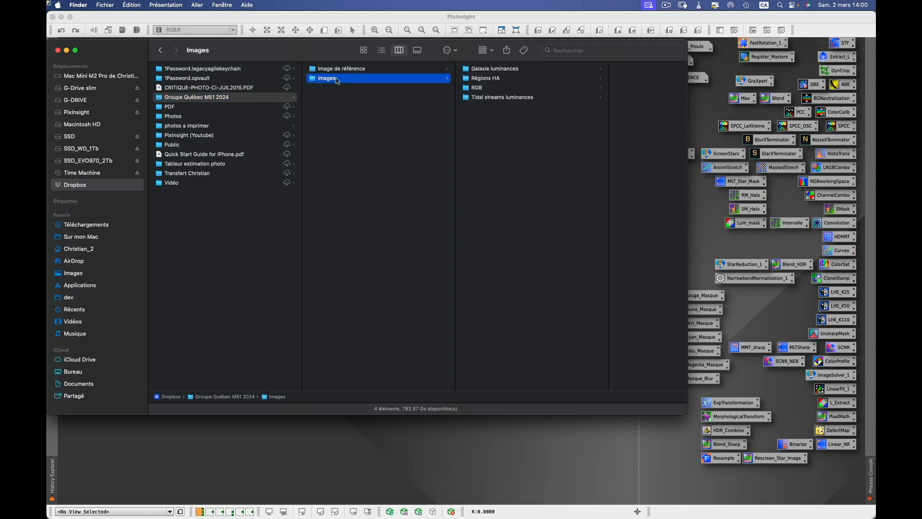
left_click(487, 79)
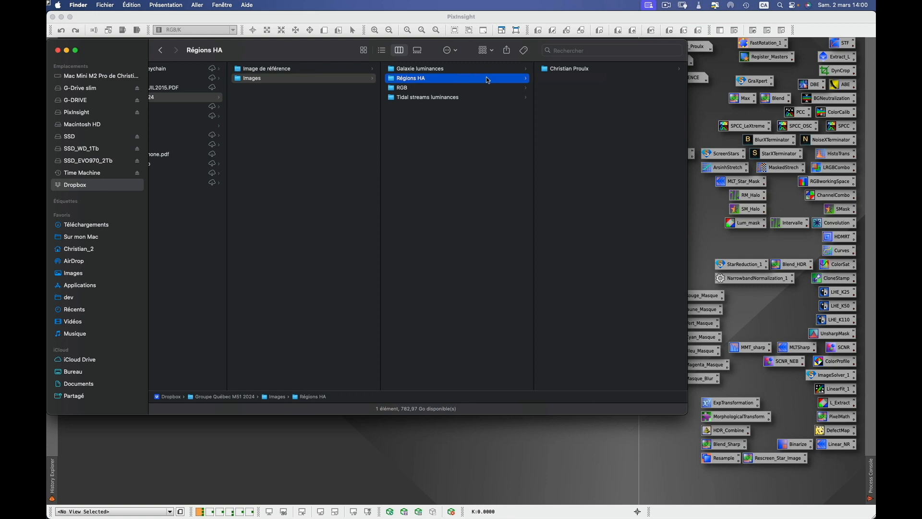
left_click(560, 70)
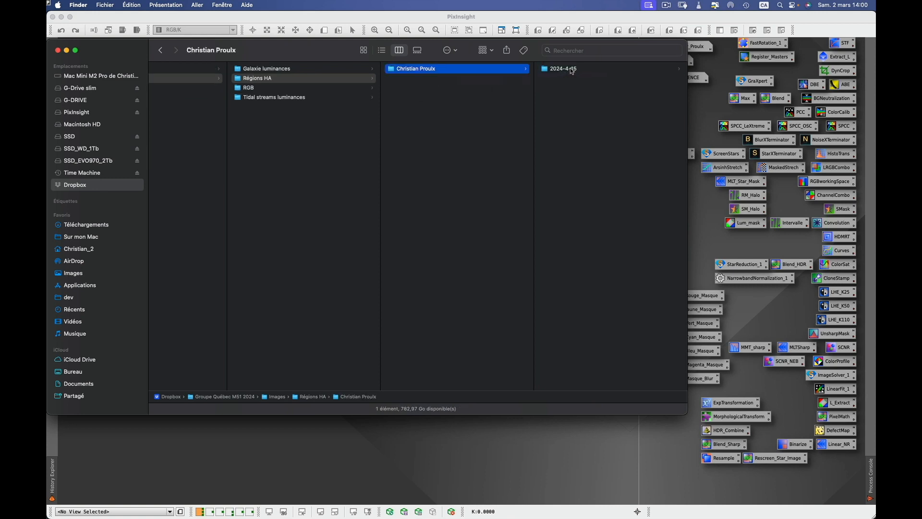
left_click(570, 69)
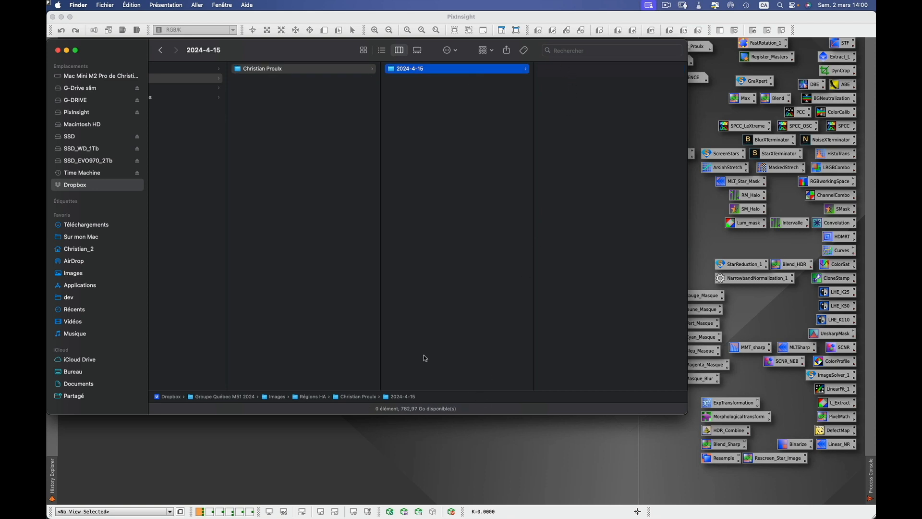
left_click(106, 5)
left_click(111, 20)
In a second Finder window, browse SSD > _Projet M51 (Collaboratif) > WBPP > AlignByCoordinates.
left_click_drag(308, 63, 410, 202)
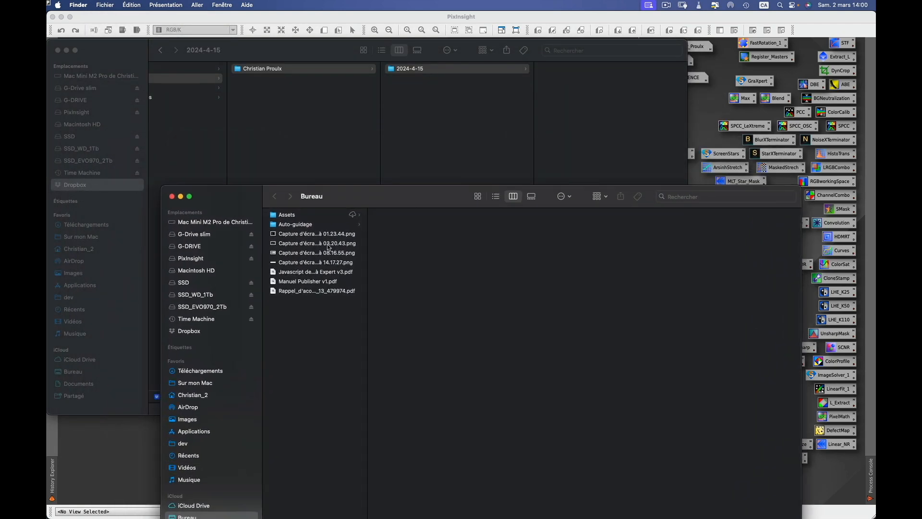
left_click(192, 283)
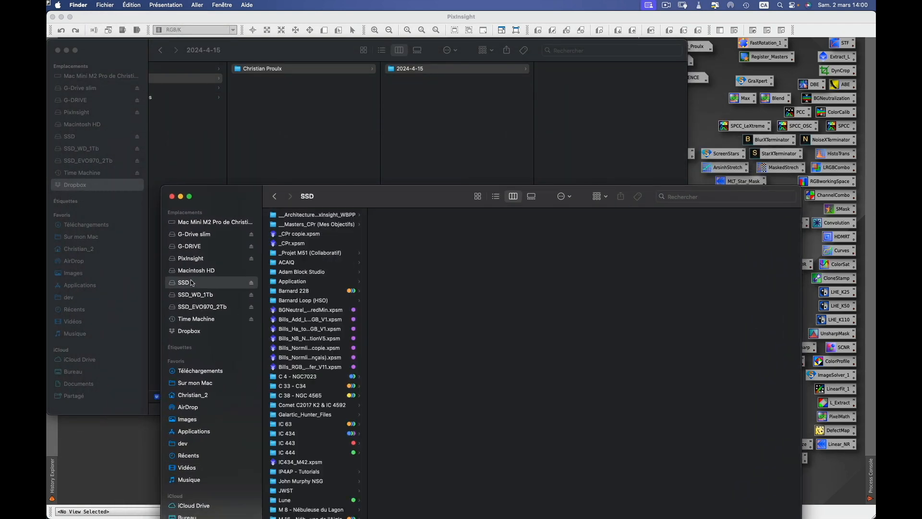
left_click(314, 253)
left_click(410, 301)
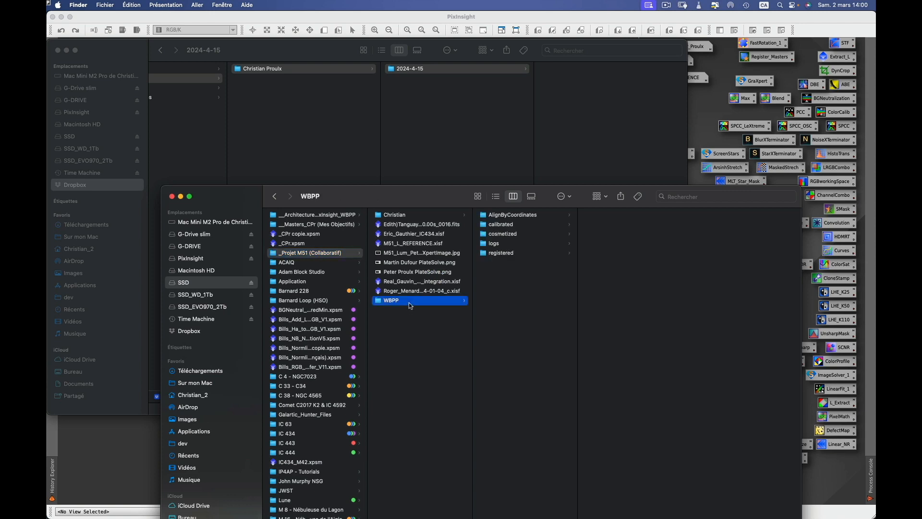
left_click(505, 216)
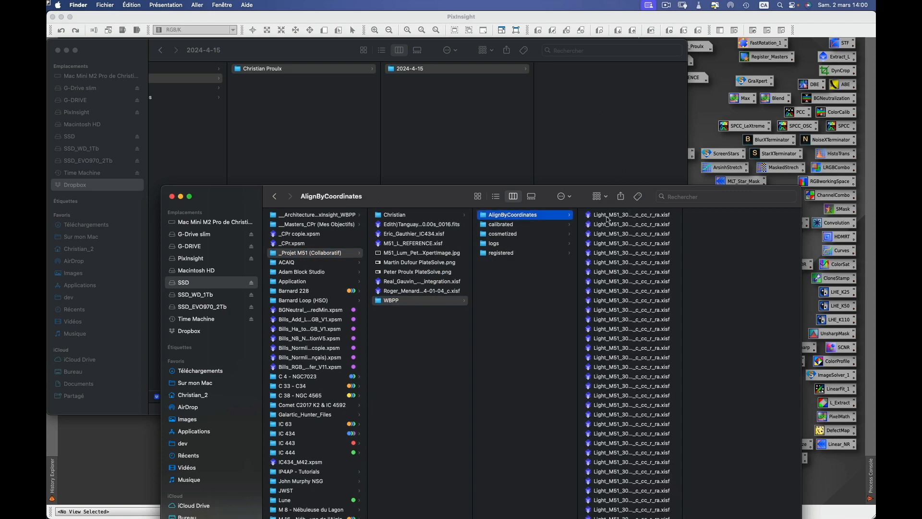
Copy the aligned frame 0025 _ra.xisf into the Dropbox 2024-4-15 folder.
left_click_drag(606, 214, 581, 138)
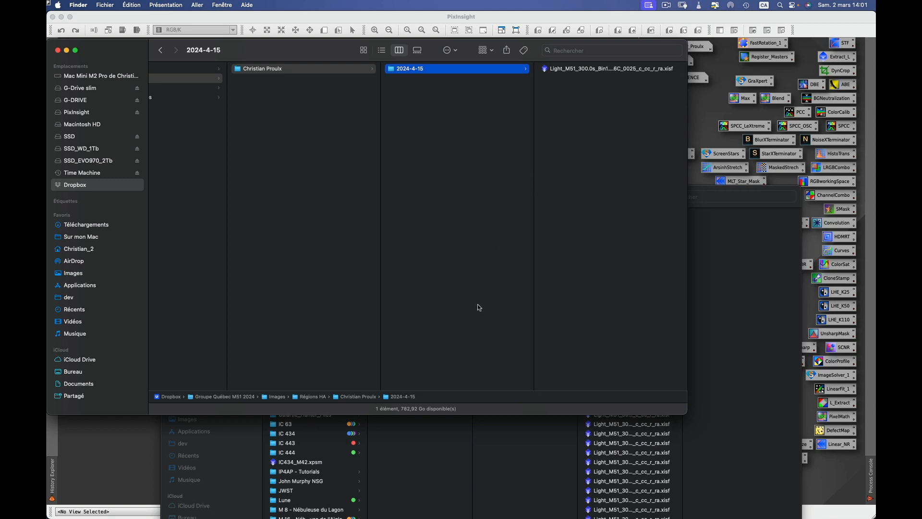
left_click(715, 222)
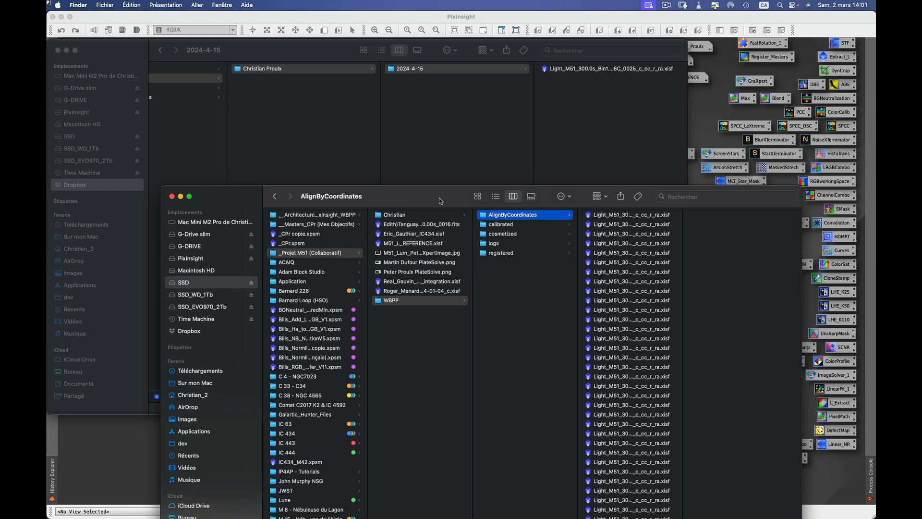
left_click_drag(445, 198, 419, 112)
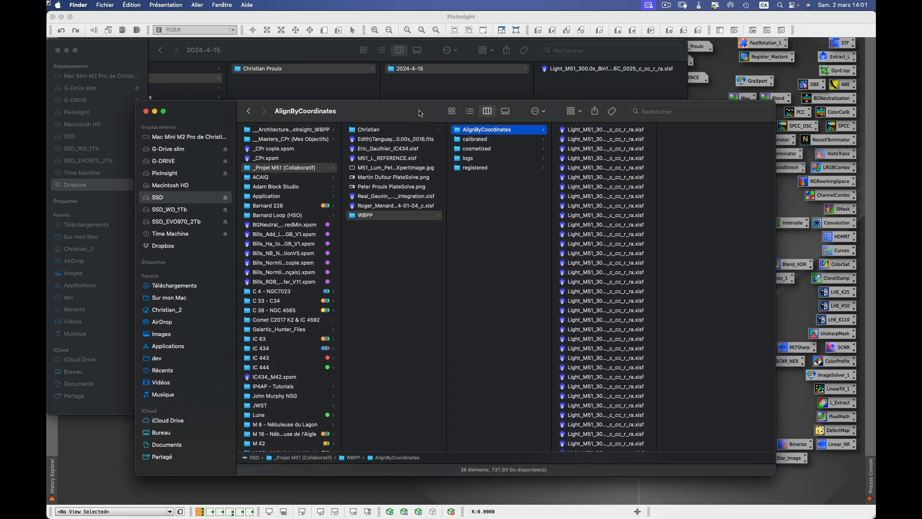